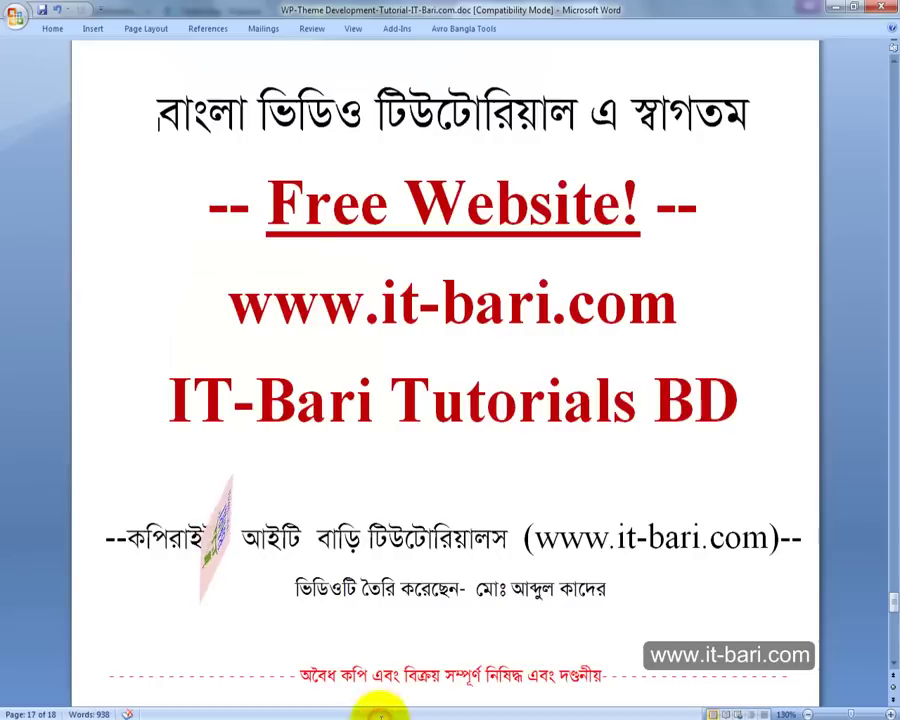
Step: Add the line "yoursite.com/wp-admin" below ns2.boxhost.me on the document's last page
{"action": "scroll", "coordinate": [408, 570], "scroll_direction": "down", "scroll_amount": 10}
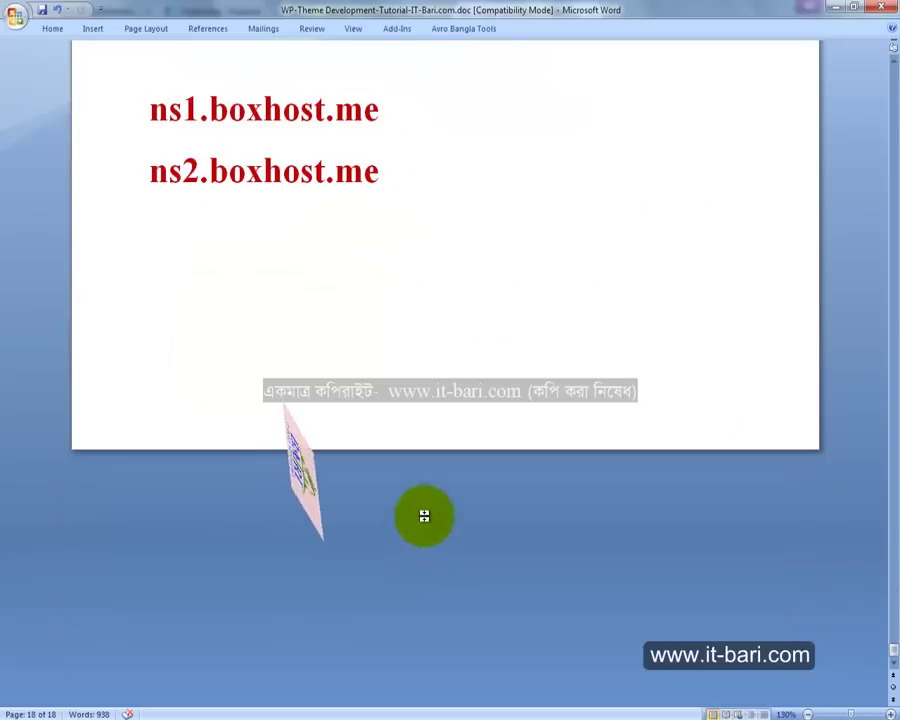
{"action": "scroll", "coordinate": [420, 470], "scroll_direction": "up", "scroll_amount": 2}
{"action": "left_click", "coordinate": [408, 366]}
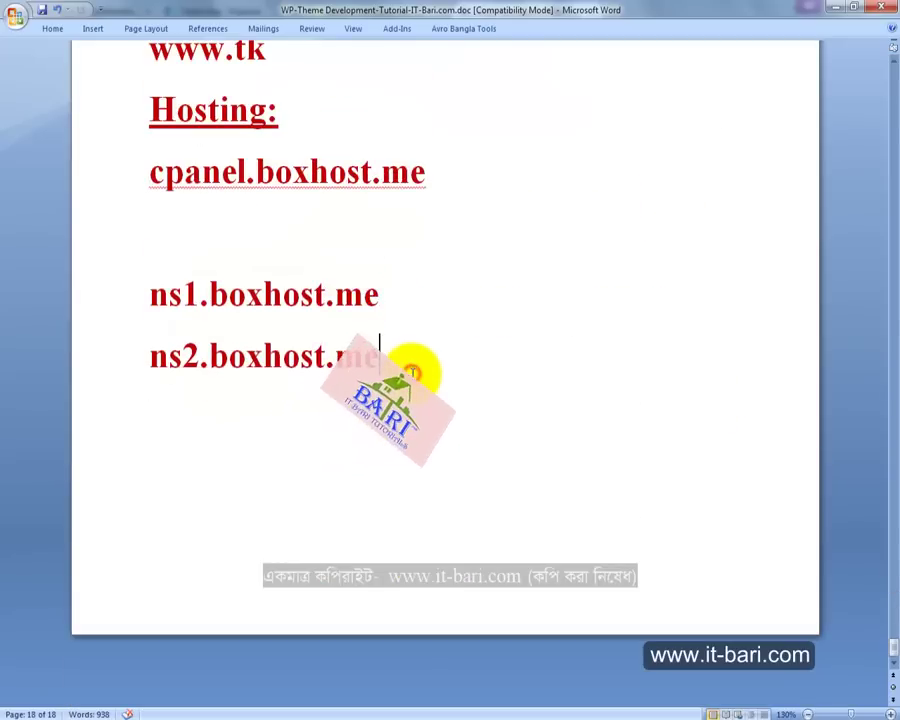
{"action": "key", "text": "Return"}
{"action": "type", "text": "your"}
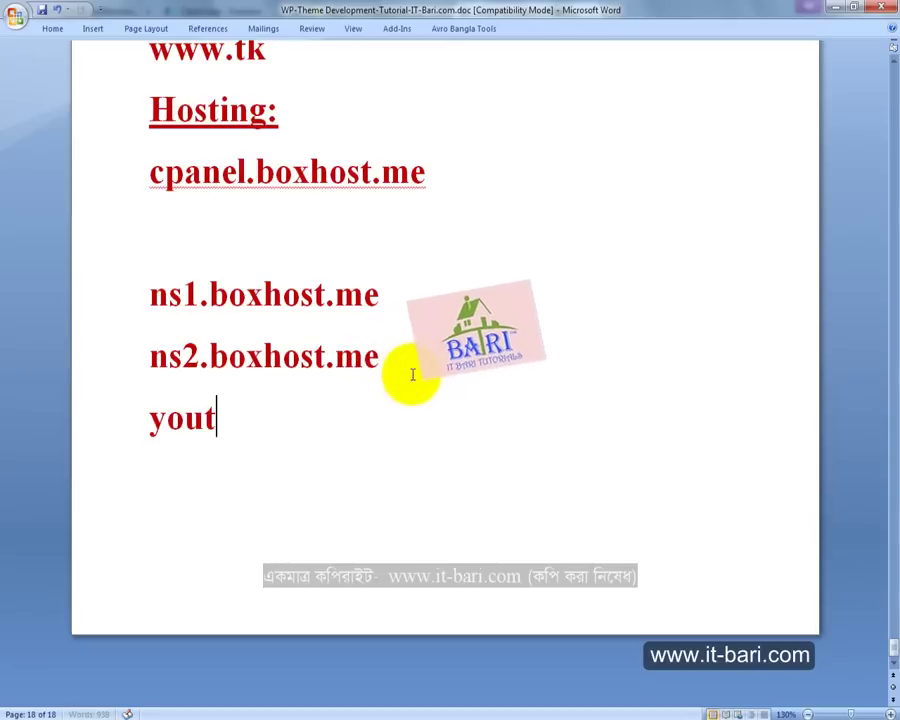
{"action": "type", "text": "site."}
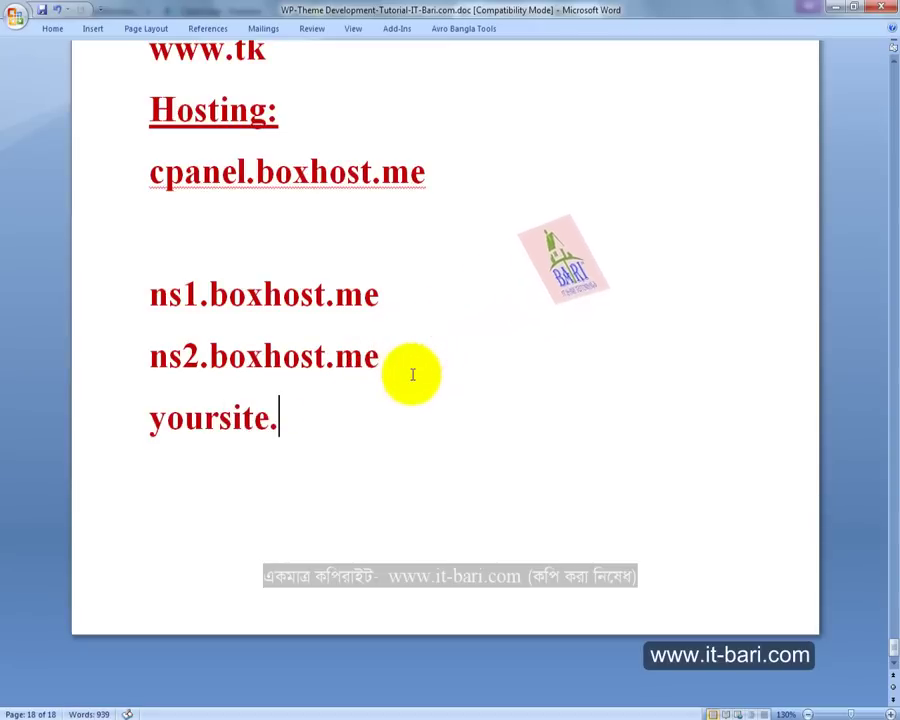
{"action": "type", "text": "com/"}
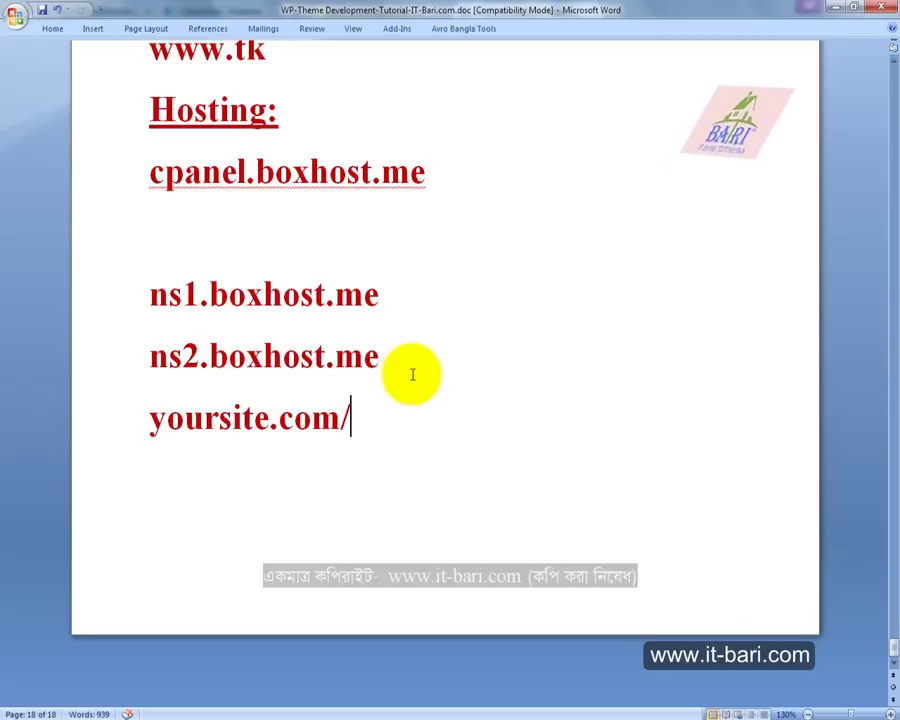
{"action": "type", "text": "wp-"}
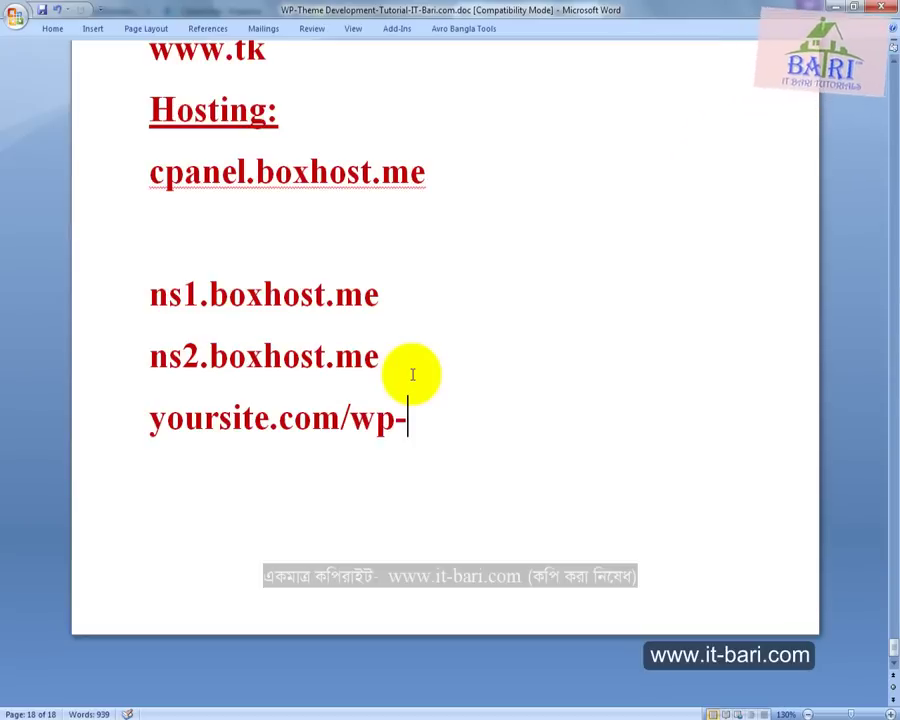
{"action": "type", "text": "admin"}
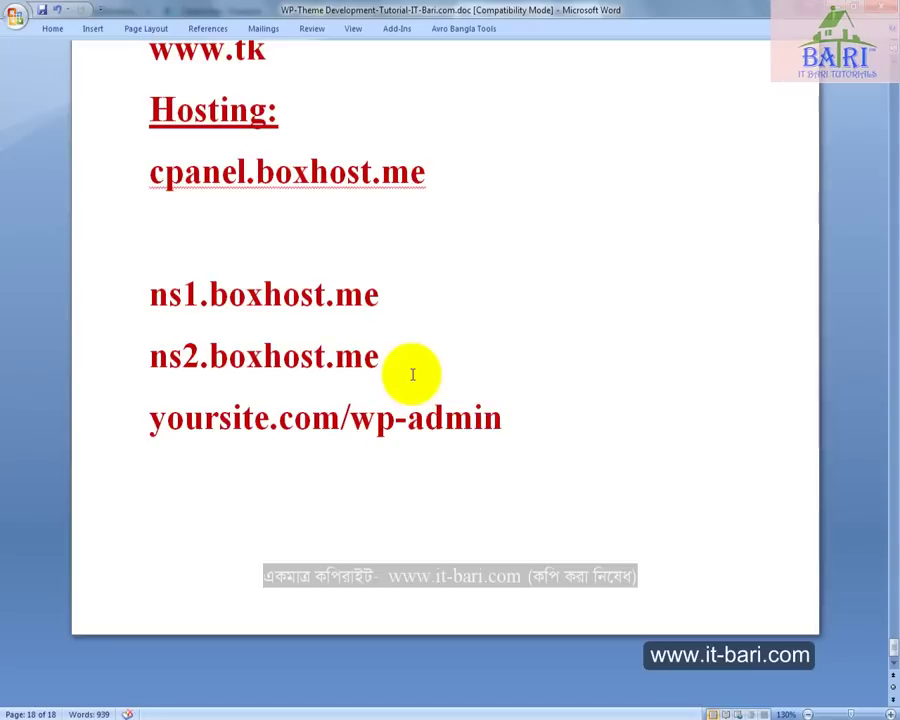
{"action": "left_click_drag", "start_coordinate": [124, 388], "coordinate": [481, 483]}
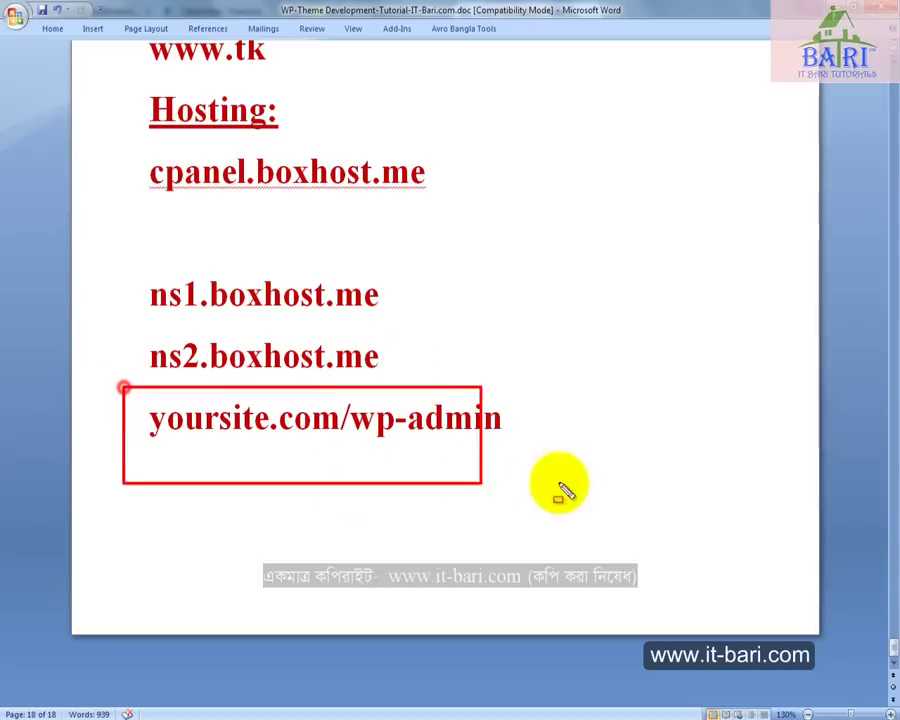
{"action": "left_click_drag", "start_coordinate": [560, 486], "coordinate": [583, 453]}
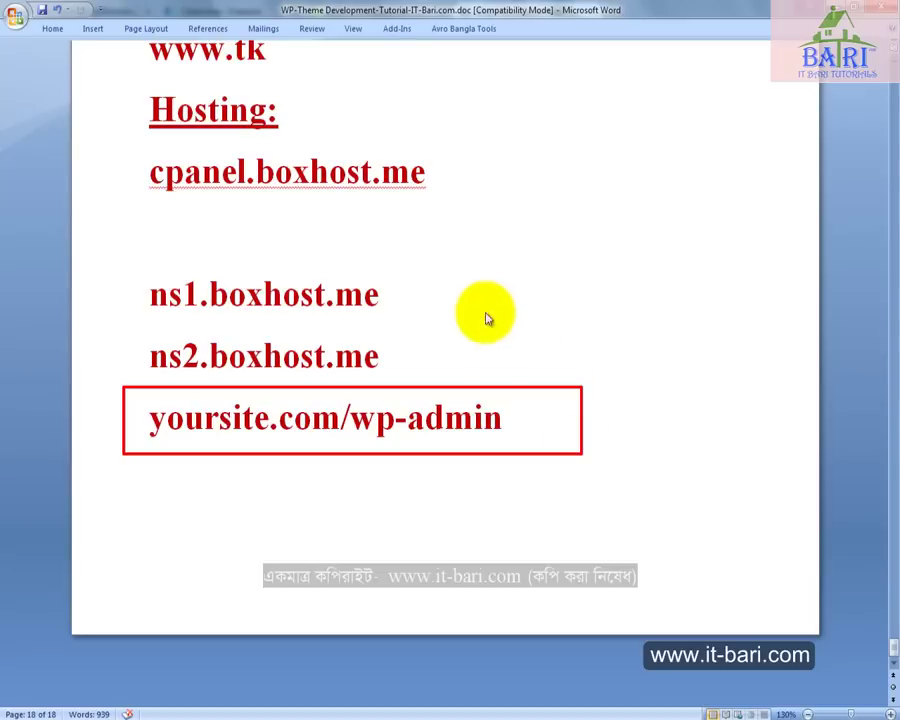
{"action": "key", "text": "Escape"}
Step: Switch to Firefox and open the WordPress admin address itbaritutorials.tk/wp-admin
{"action": "left_click", "coordinate": [287, 712]}
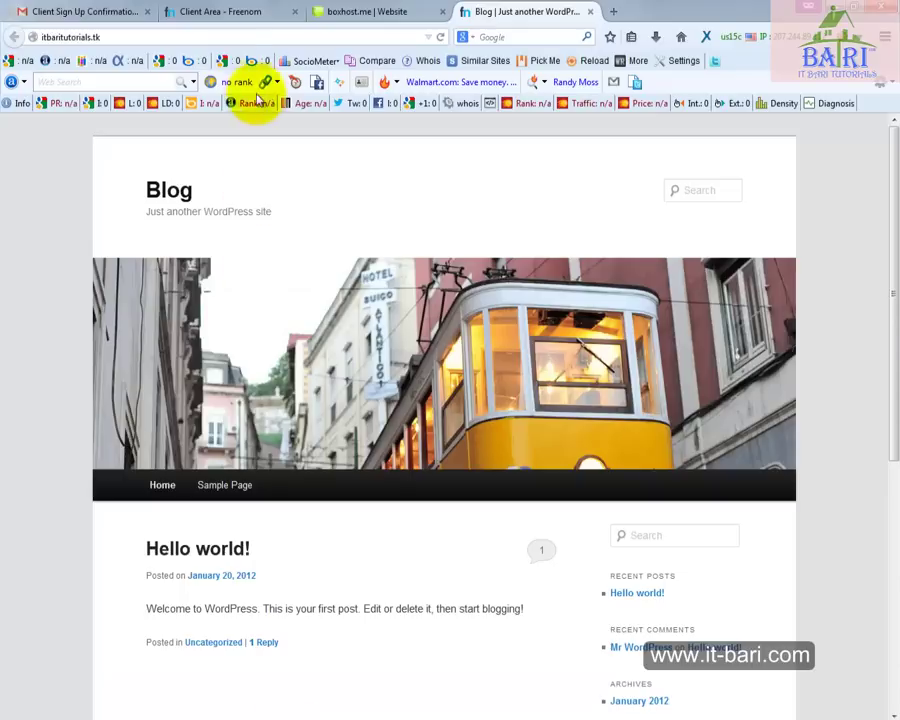
{"action": "left_click", "coordinate": [228, 38]}
{"action": "key", "text": "End"}
{"action": "type", "text": "/wp"}
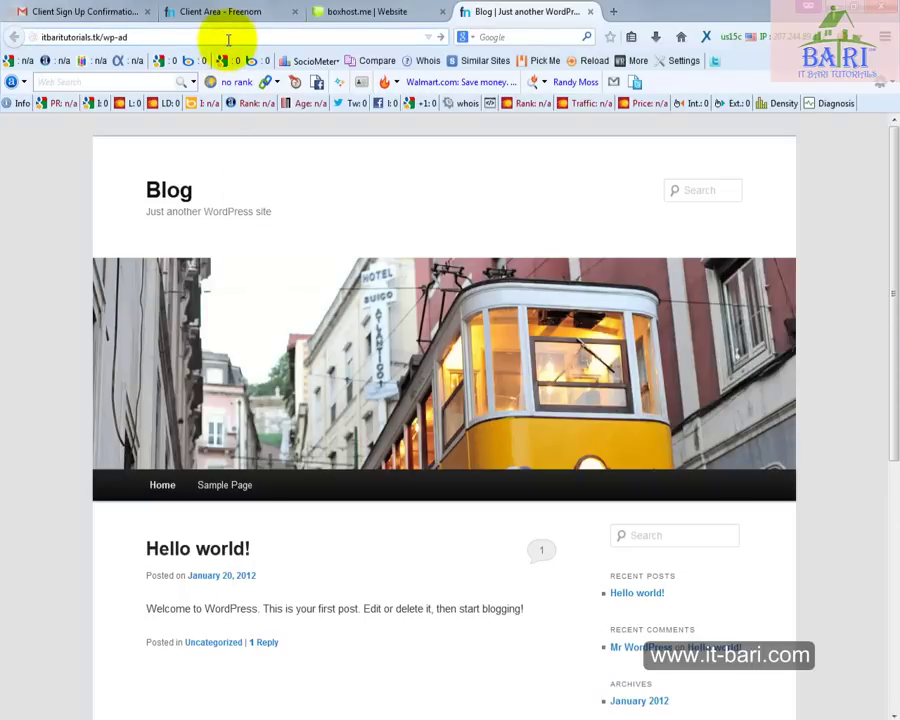
{"action": "type", "text": "-admin"}
{"action": "key", "text": "Return"}
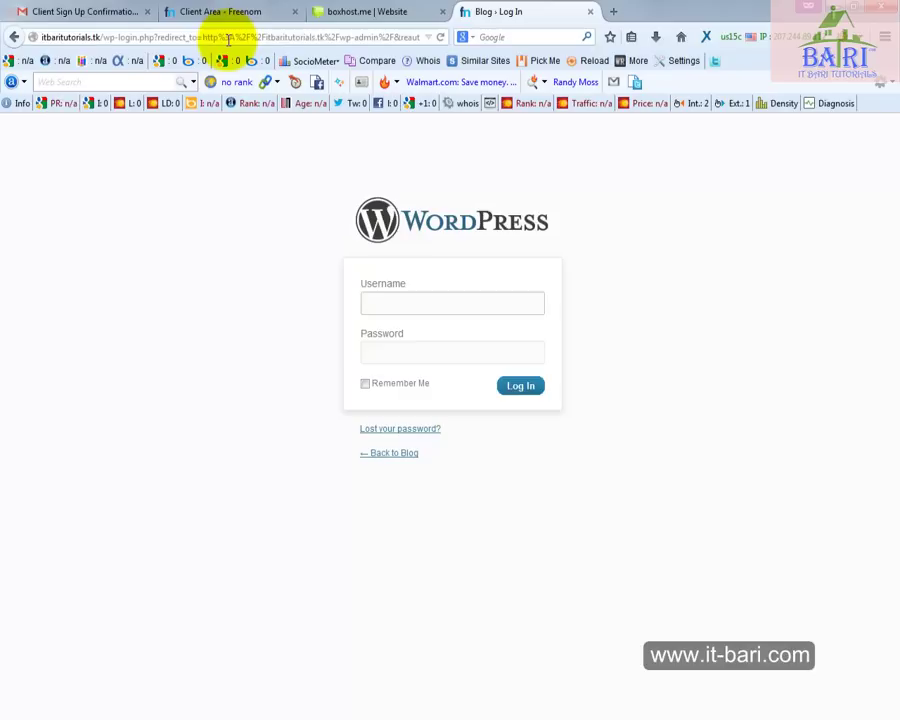
Step: Log in to WordPress as admin with the account password and Remember Me enabled
{"action": "left_click", "coordinate": [409, 306]}
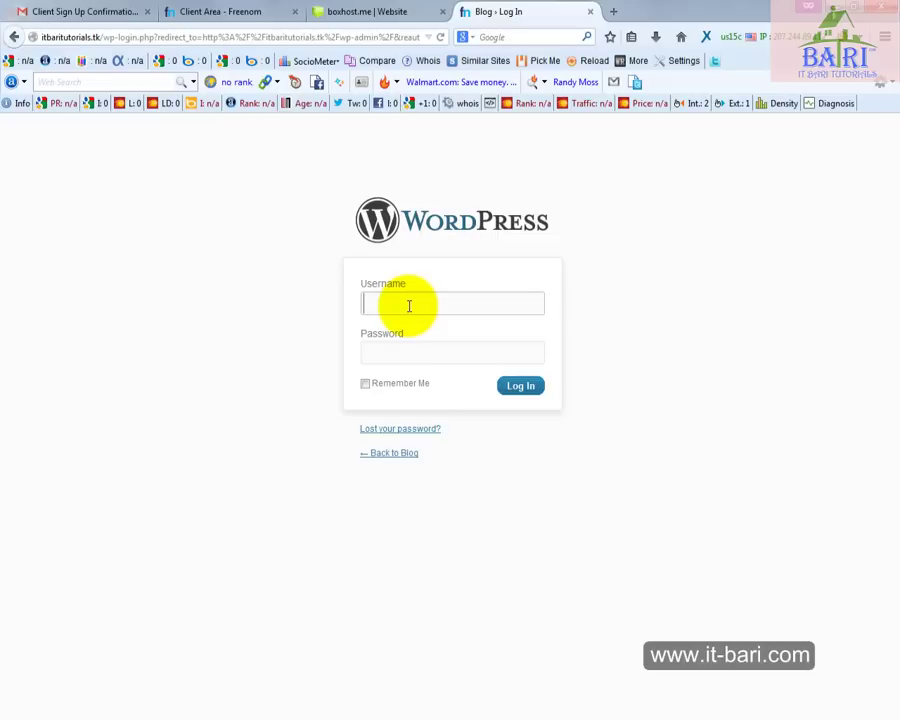
{"action": "left_click", "coordinate": [409, 306]}
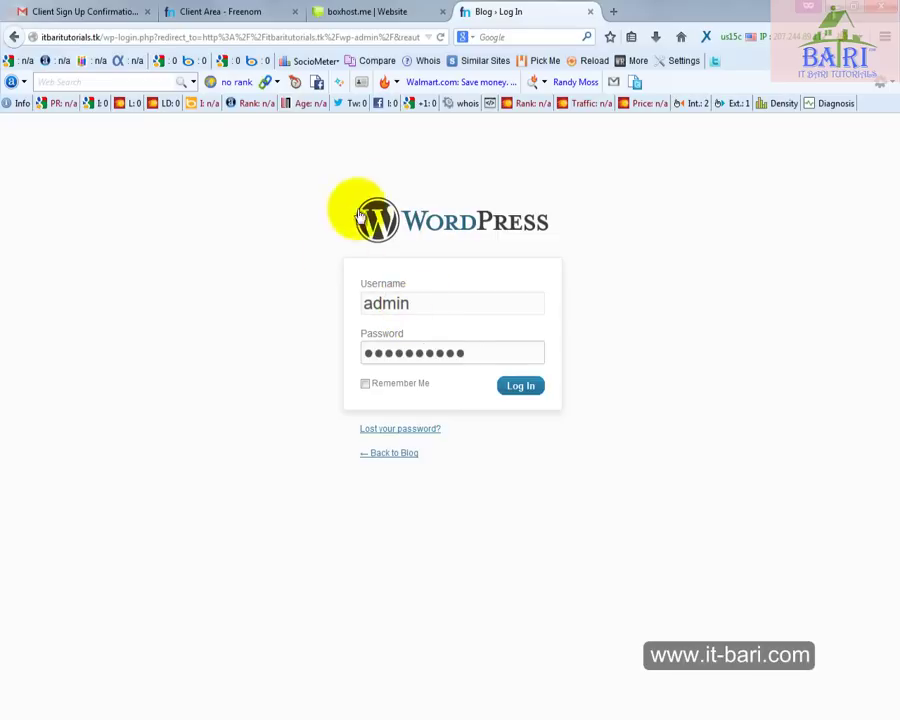
{"action": "left_click", "coordinate": [365, 384]}
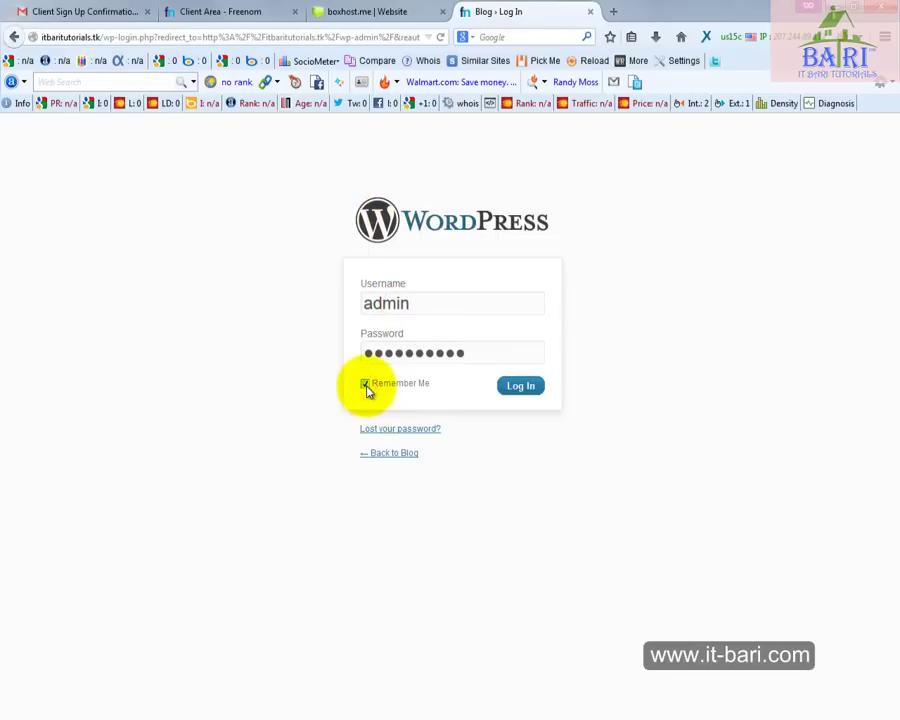
{"action": "left_click", "coordinate": [525, 392]}
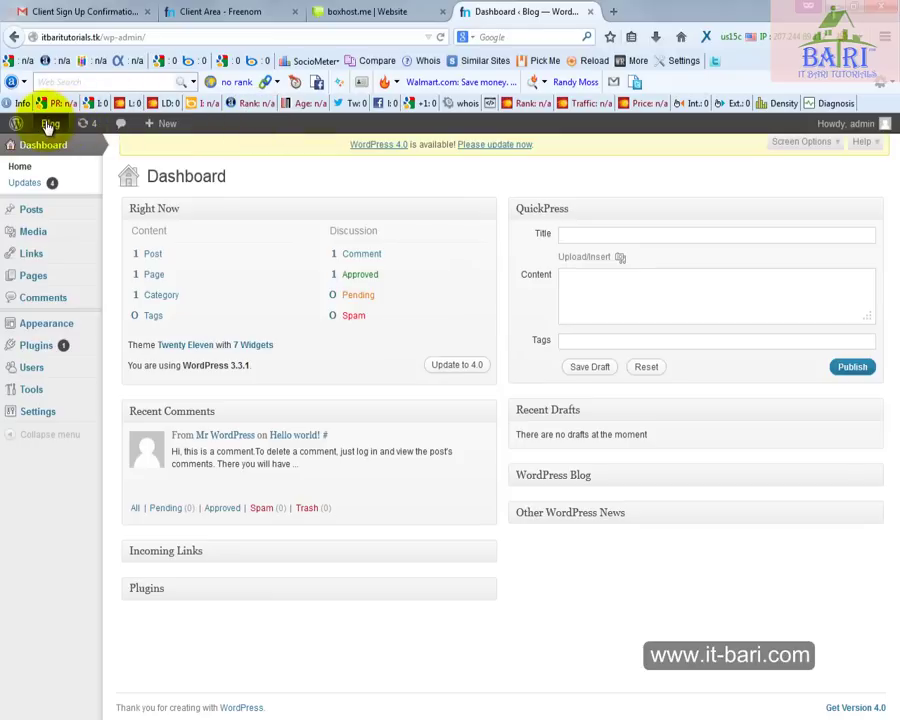
Step: Open the live site in a new tab and examine its front page, including the menu and the Hello world post
{"action": "mouse_move", "coordinate": [48, 124]}
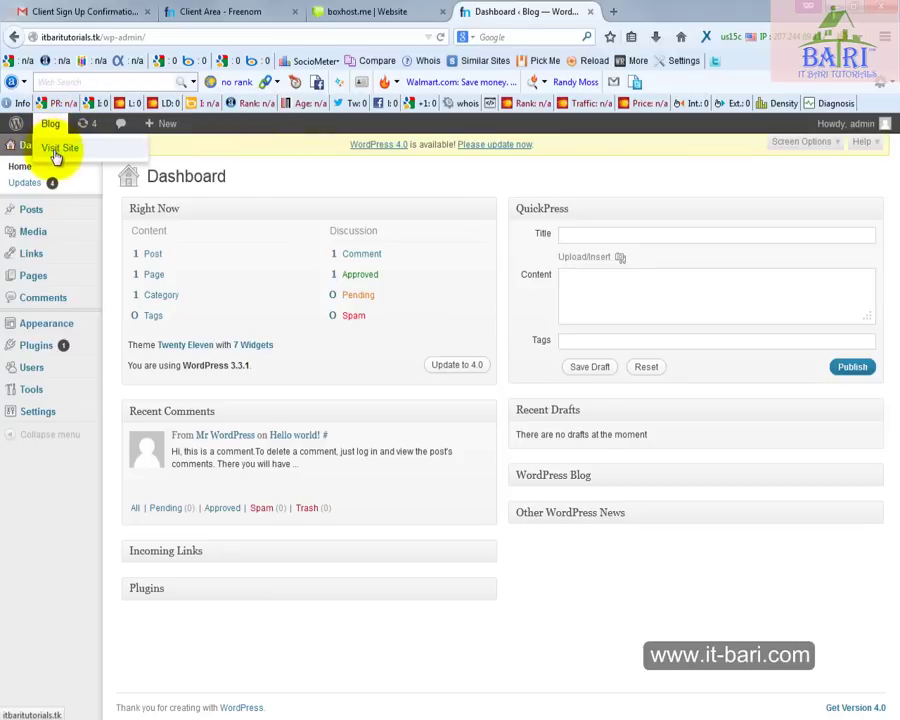
{"action": "right_click", "coordinate": [57, 153]}
{"action": "left_click", "coordinate": [88, 161]}
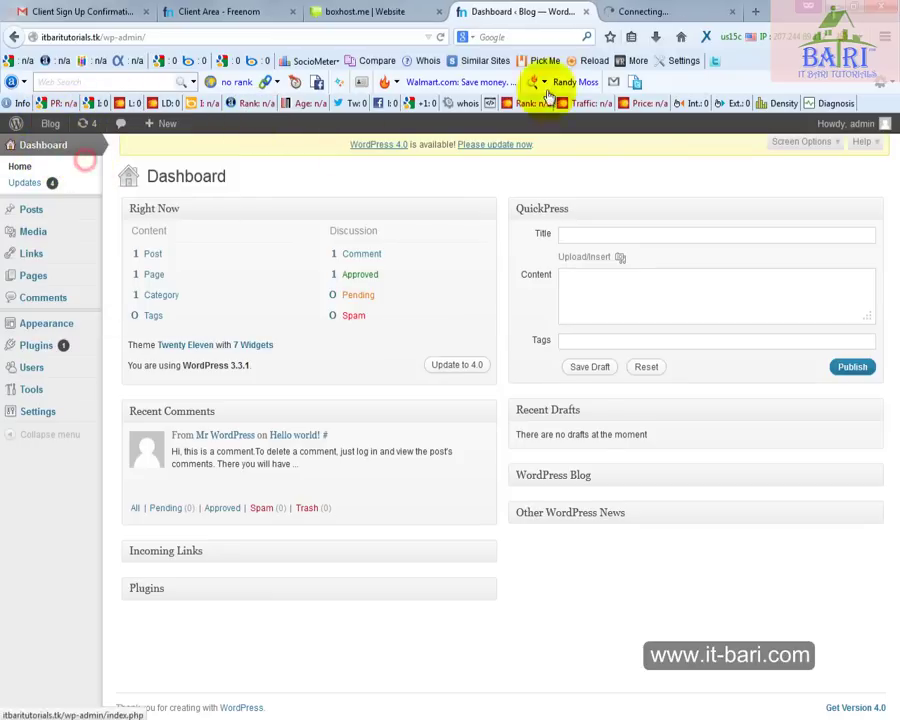
{"action": "left_click", "coordinate": [644, 14]}
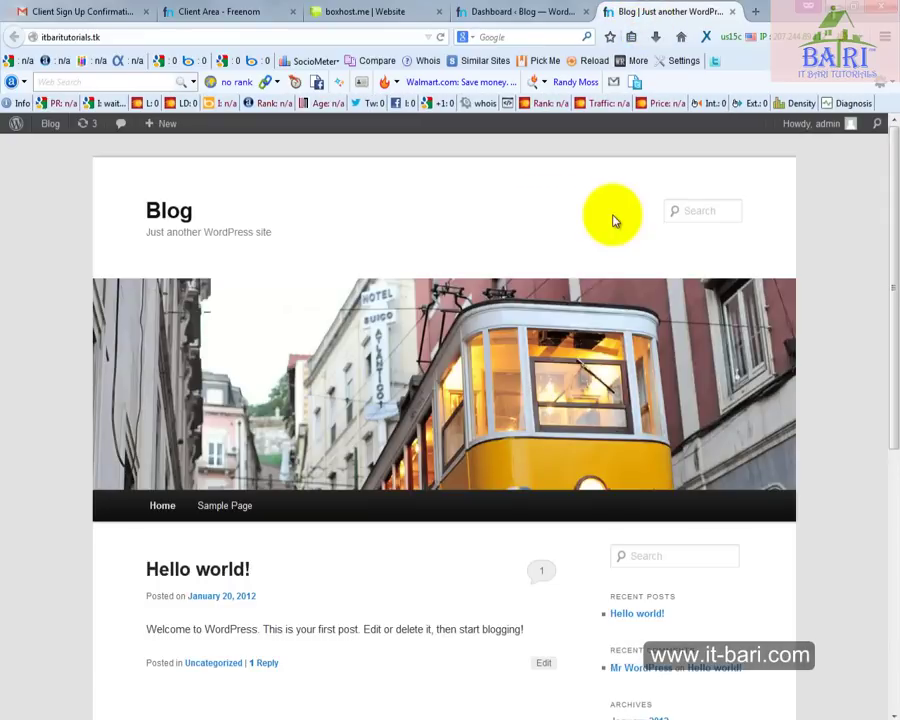
{"action": "scroll", "coordinate": [576, 320], "scroll_direction": "down", "scroll_amount": 5}
{"action": "scroll", "coordinate": [578, 322], "scroll_direction": "up", "scroll_amount": 5}
{"action": "scroll", "coordinate": [292, 437], "scroll_direction": "down", "scroll_amount": 2}
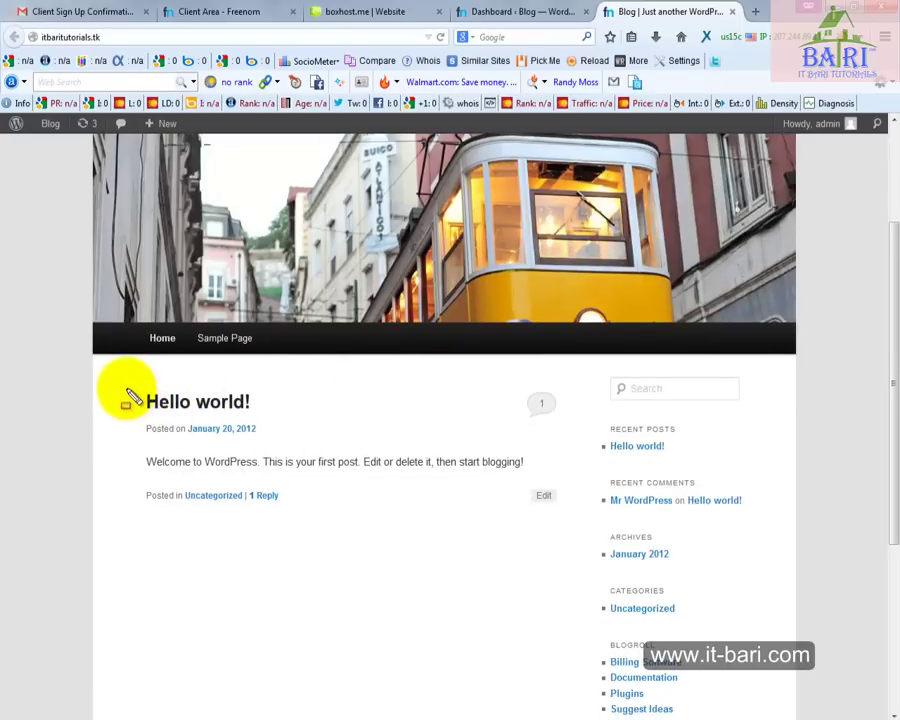
{"action": "mouse_move", "coordinate": [126, 389]}
{"action": "left_mouse_down"}
{"action": "mouse_move", "coordinate": [257, 518]}
{"action": "mouse_move", "coordinate": [584, 535]}
{"action": "left_mouse_up"}
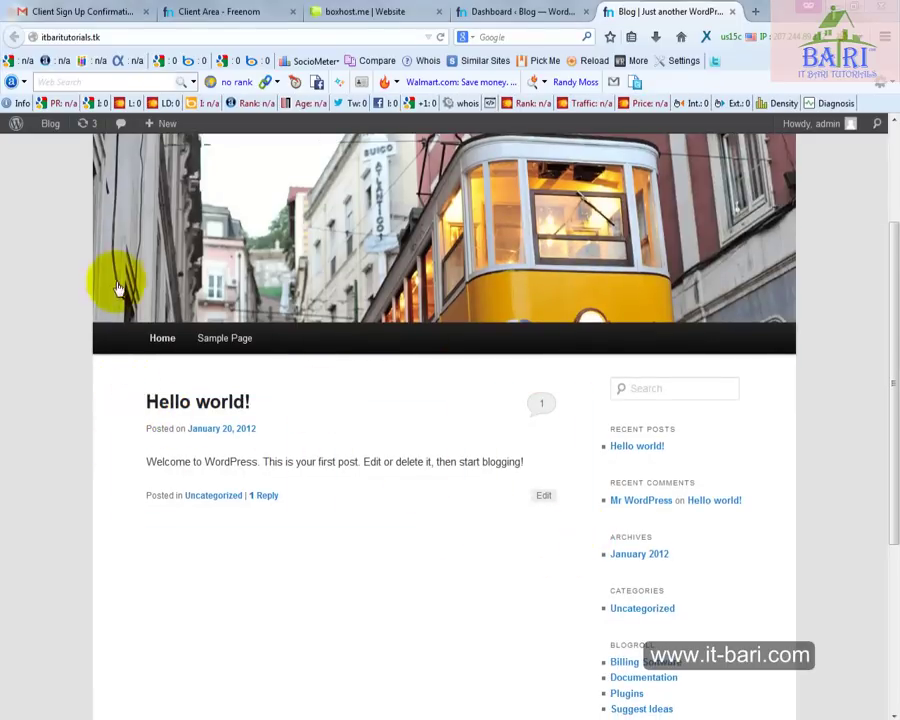
{"action": "mouse_move", "coordinate": [100, 297]}
{"action": "left_mouse_down"}
{"action": "mouse_move", "coordinate": [283, 357]}
{"action": "mouse_move", "coordinate": [302, 375]}
{"action": "left_mouse_up"}
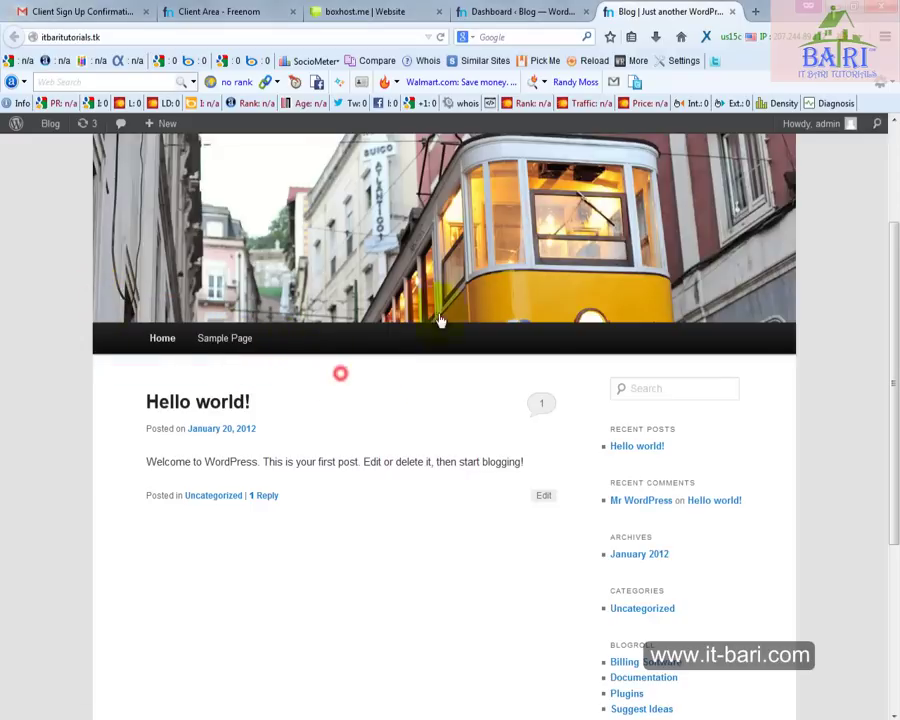
Step: Open it-bari.com in a new tab and look through its home page posts and sidebar
{"action": "left_click", "coordinate": [754, 14]}
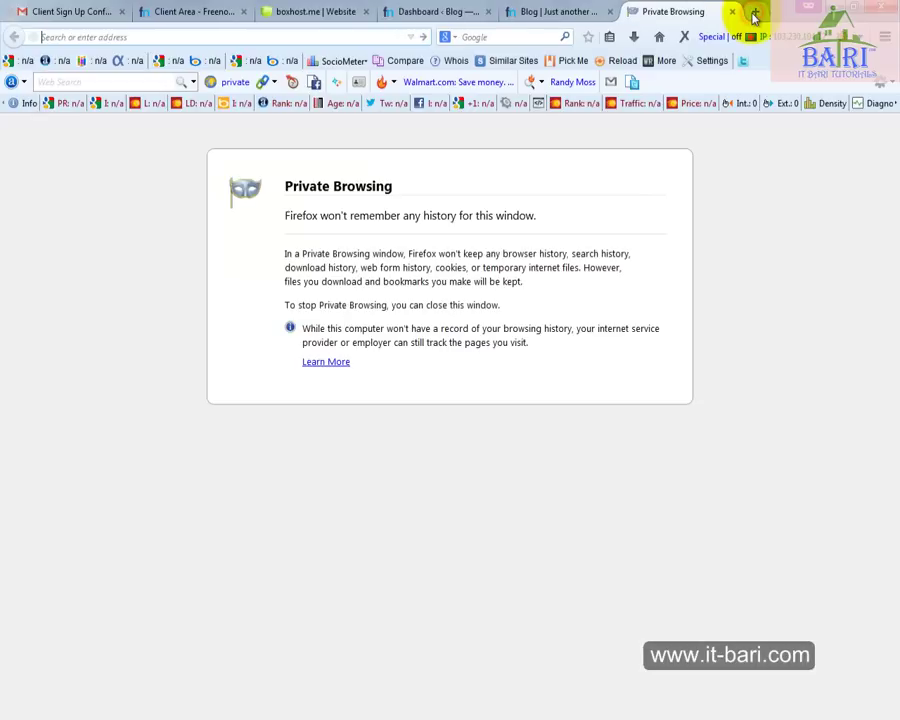
{"action": "type", "text": "it-bari.com"}
{"action": "key", "text": "Return"}
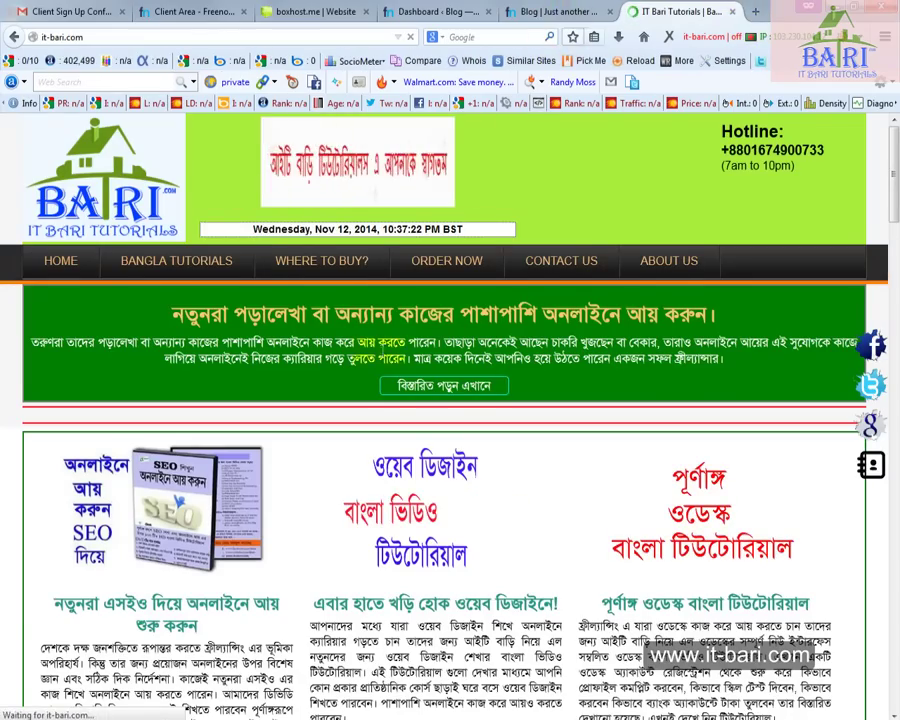
{"action": "scroll", "coordinate": [458, 394], "scroll_direction": "down", "scroll_amount": 15}
{"action": "scroll", "coordinate": [400, 480], "scroll_direction": "up", "scroll_amount": 3}
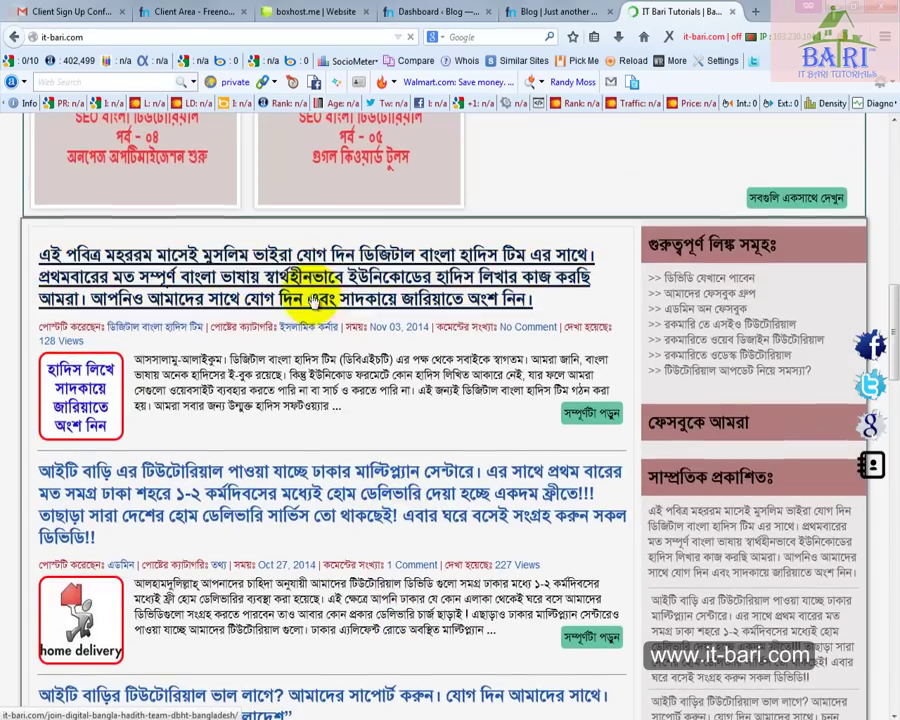
{"action": "scroll", "coordinate": [430, 524], "scroll_direction": "down", "scroll_amount": 4}
{"action": "scroll", "coordinate": [540, 460], "scroll_direction": "down", "scroll_amount": 3}
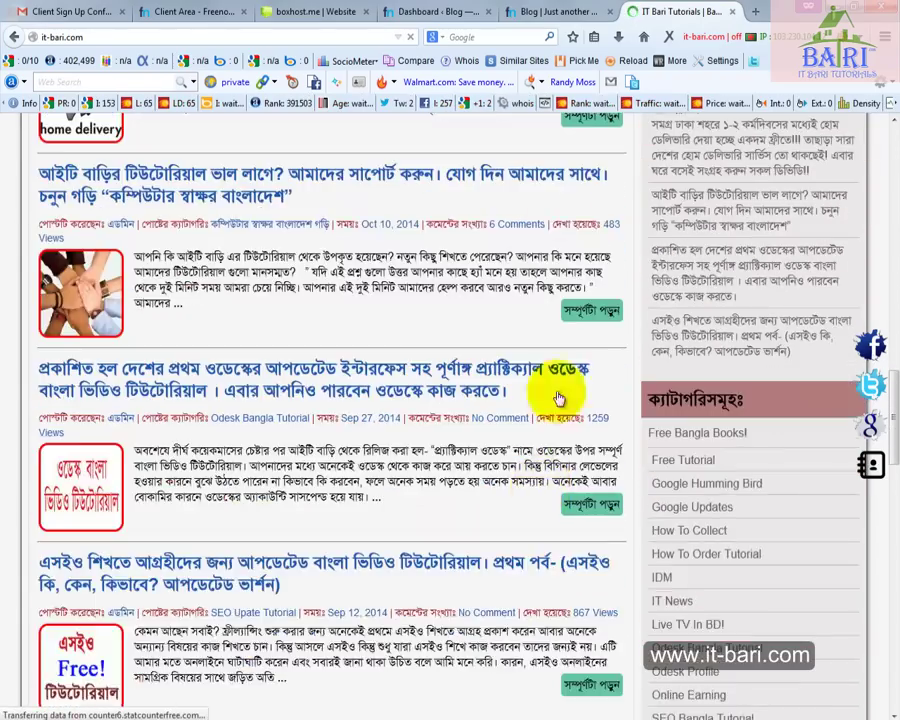
{"action": "scroll", "coordinate": [558, 398], "scroll_direction": "up", "scroll_amount": 3}
Step: Return to the blog's front page and look over its post, comment bubble and sidebar
{"action": "left_click", "coordinate": [612, 10]}
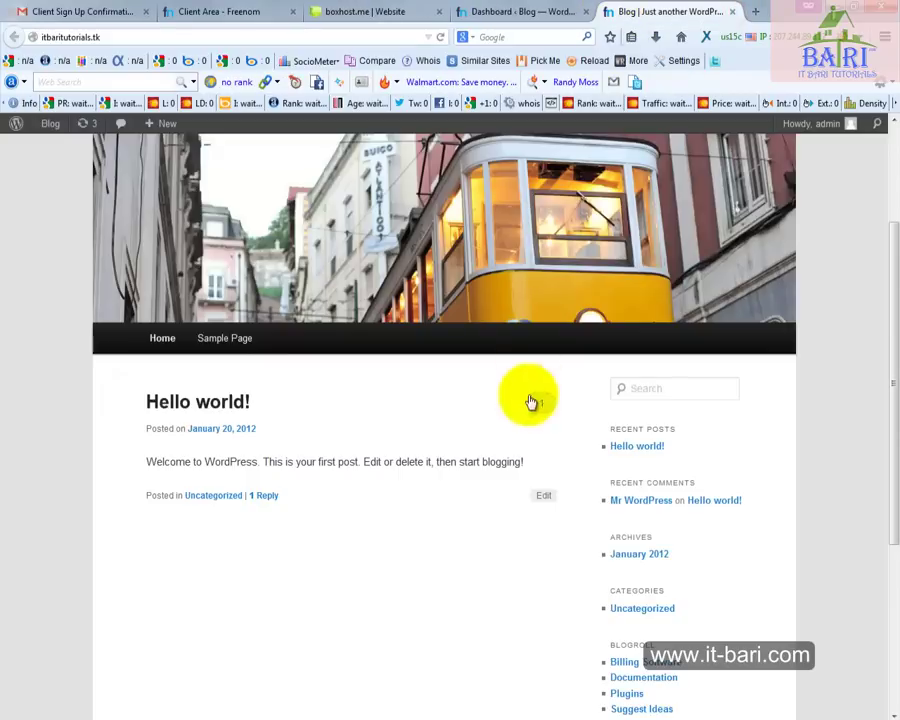
{"action": "scroll", "coordinate": [532, 405], "scroll_direction": "down", "scroll_amount": 3}
{"action": "scroll", "coordinate": [536, 418], "scroll_direction": "up", "scroll_amount": 4}
{"action": "left_click", "coordinate": [548, 488]}
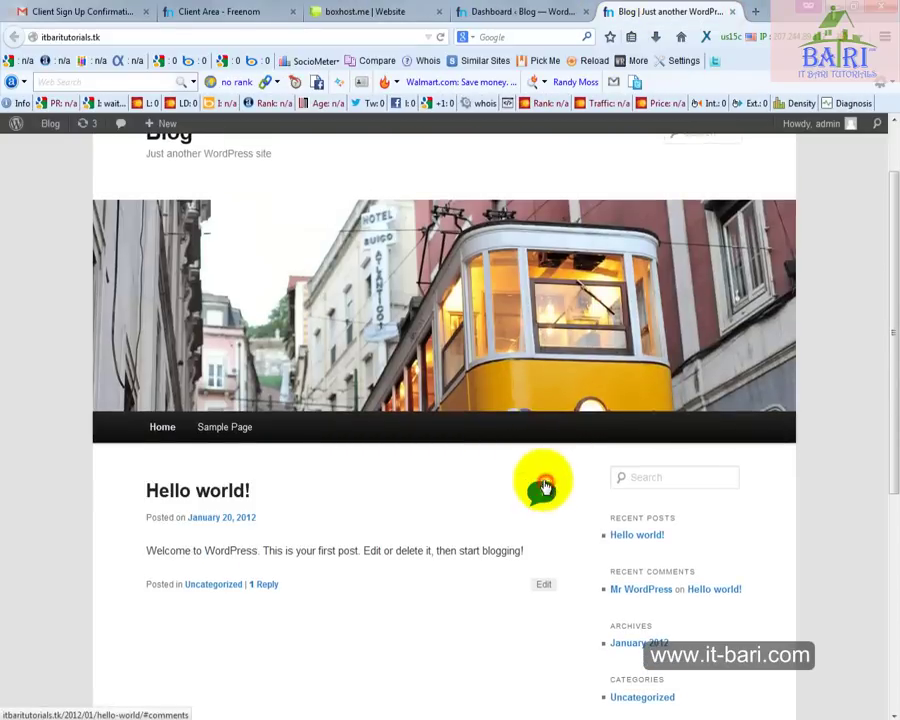
{"action": "scroll", "coordinate": [548, 460], "scroll_direction": "down", "scroll_amount": 3}
{"action": "scroll", "coordinate": [530, 400], "scroll_direction": "up", "scroll_amount": 4}
Step: Return to the WordPress dashboard, open the admin's profile for editing and choose the Blue admin color scheme
{"action": "left_click", "coordinate": [478, 10]}
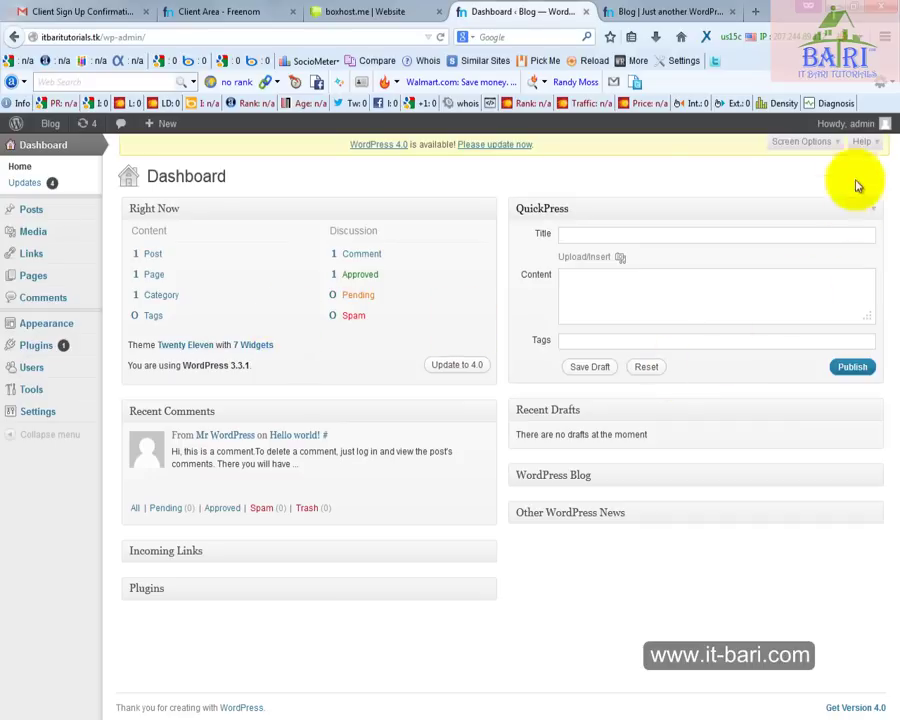
{"action": "mouse_move", "coordinate": [860, 128]}
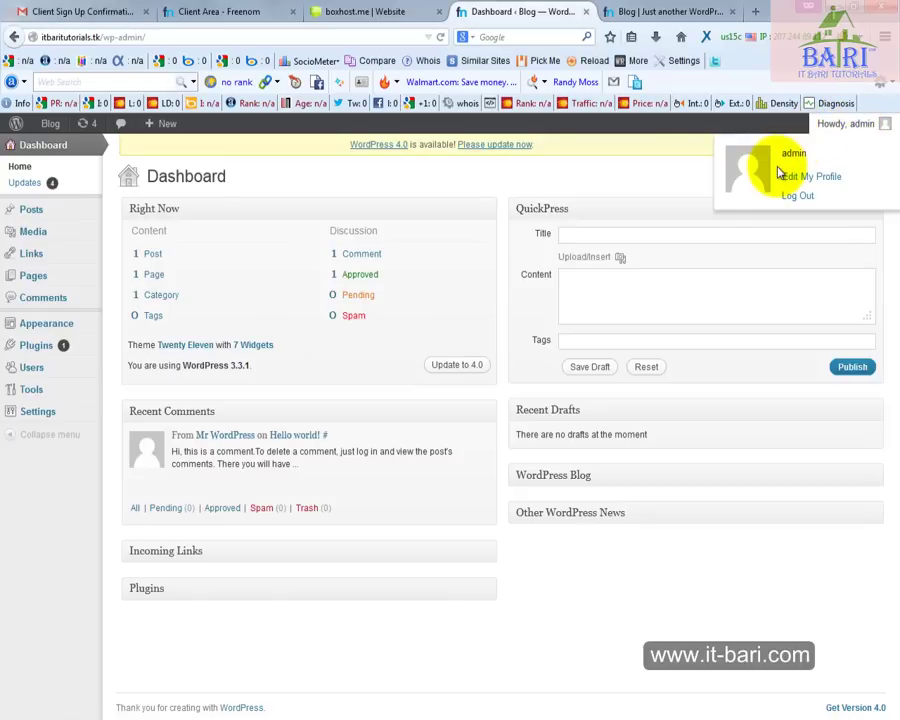
{"action": "left_click", "coordinate": [806, 177]}
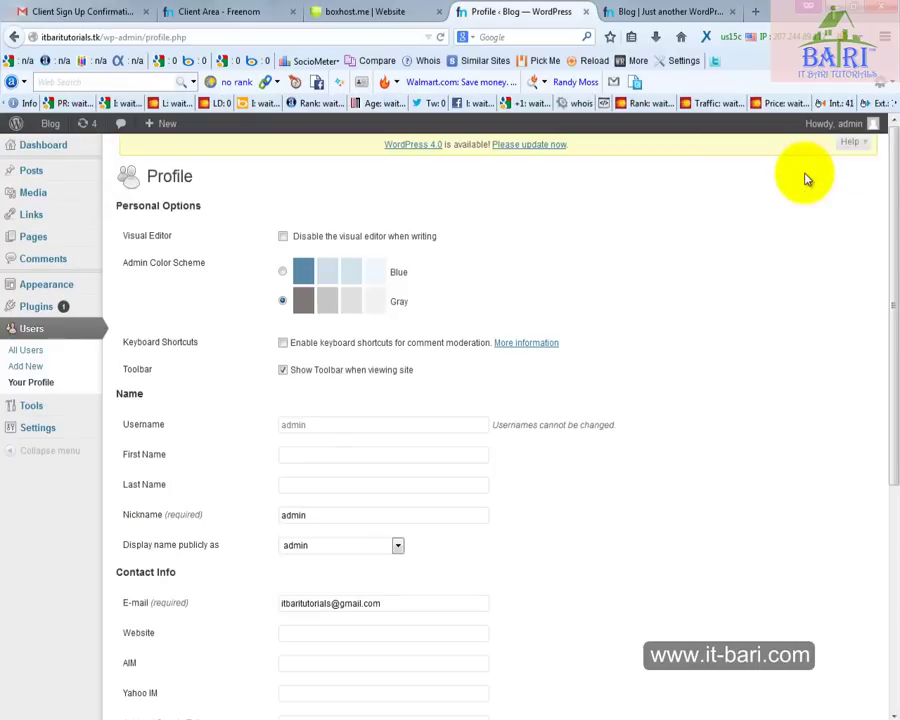
{"action": "left_click", "coordinate": [282, 272]}
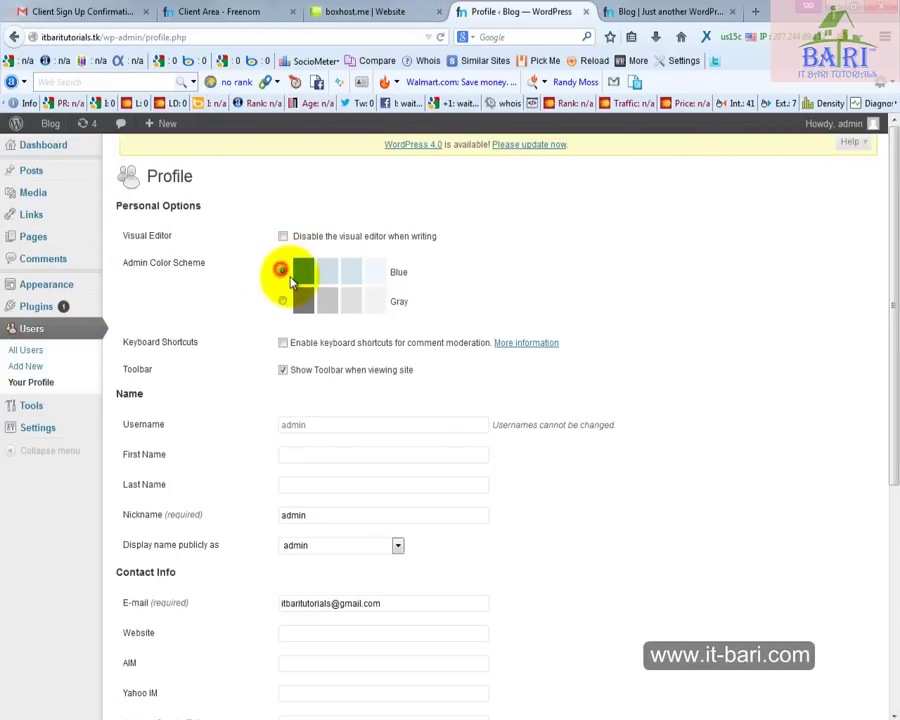
Step: Replace the admin user's nickname with "আইটি-বাড়ি (IT-Bari)"
{"action": "scroll", "coordinate": [152, 484], "scroll_direction": "down", "scroll_amount": 1}
{"action": "scroll", "coordinate": [160, 483], "scroll_direction": "down", "scroll_amount": 2}
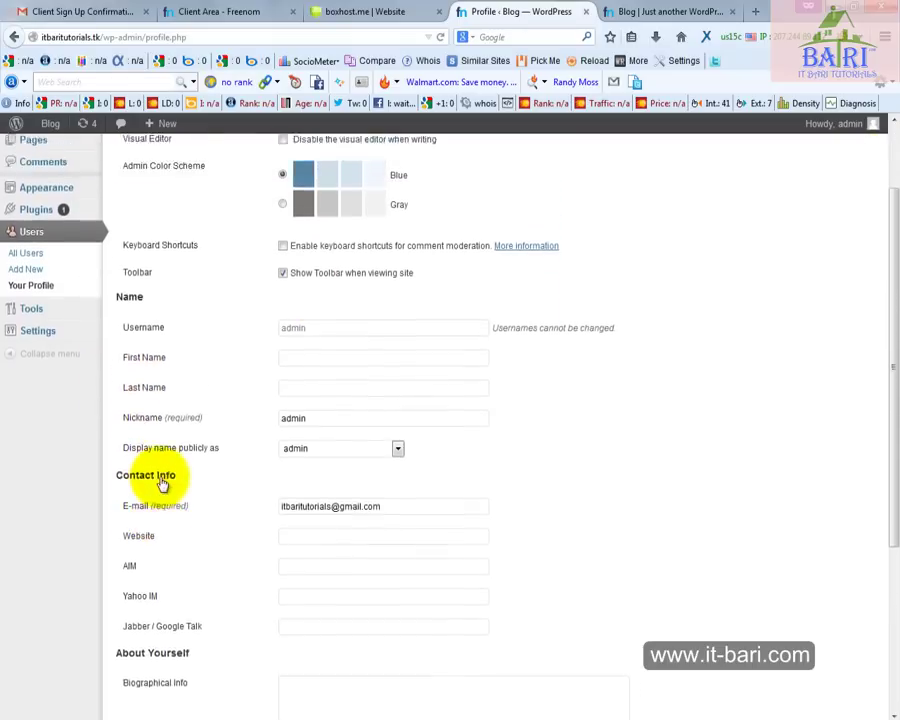
{"action": "scroll", "coordinate": [172, 481], "scroll_direction": "up", "scroll_amount": 1}
{"action": "scroll", "coordinate": [210, 450], "scroll_direction": "down", "scroll_amount": 1}
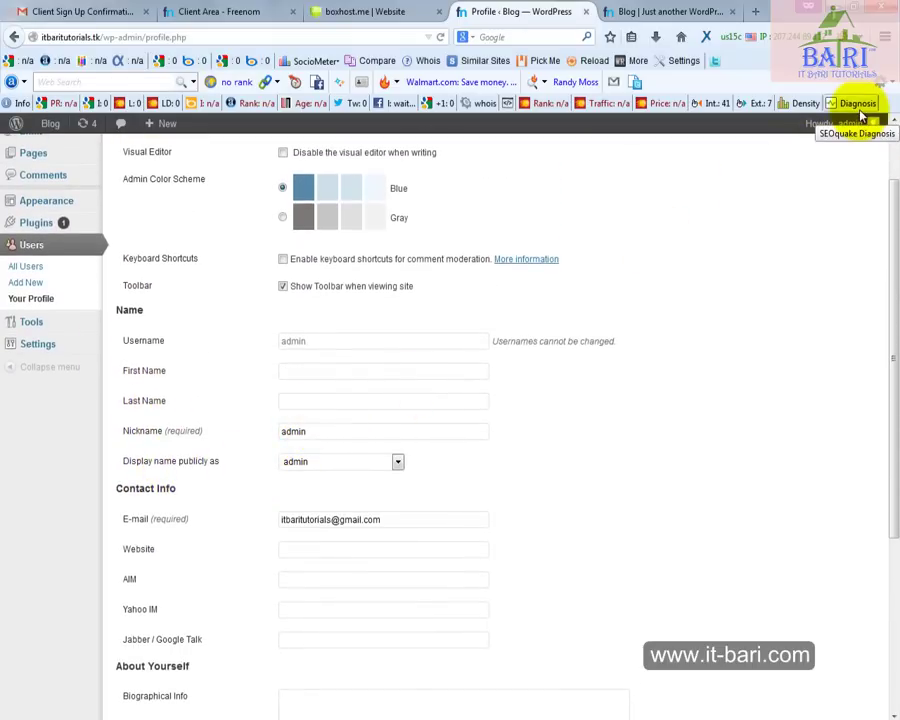
{"action": "left_click", "coordinate": [311, 431]}
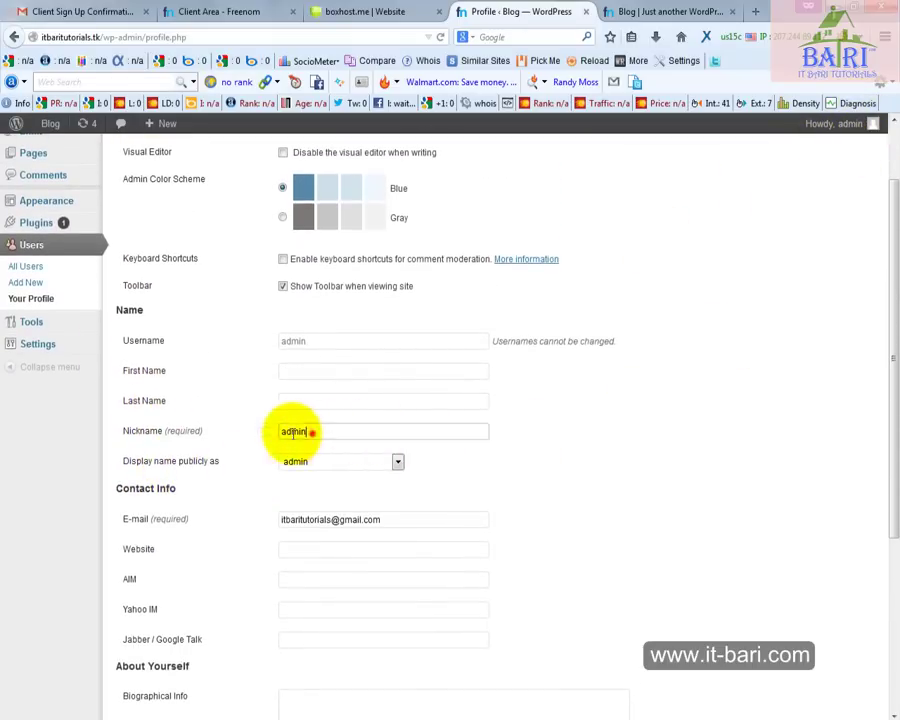
{"action": "left_click_drag", "start_coordinate": [292, 431], "coordinate": [252, 438]}
{"action": "type", "text": "আইটি"}
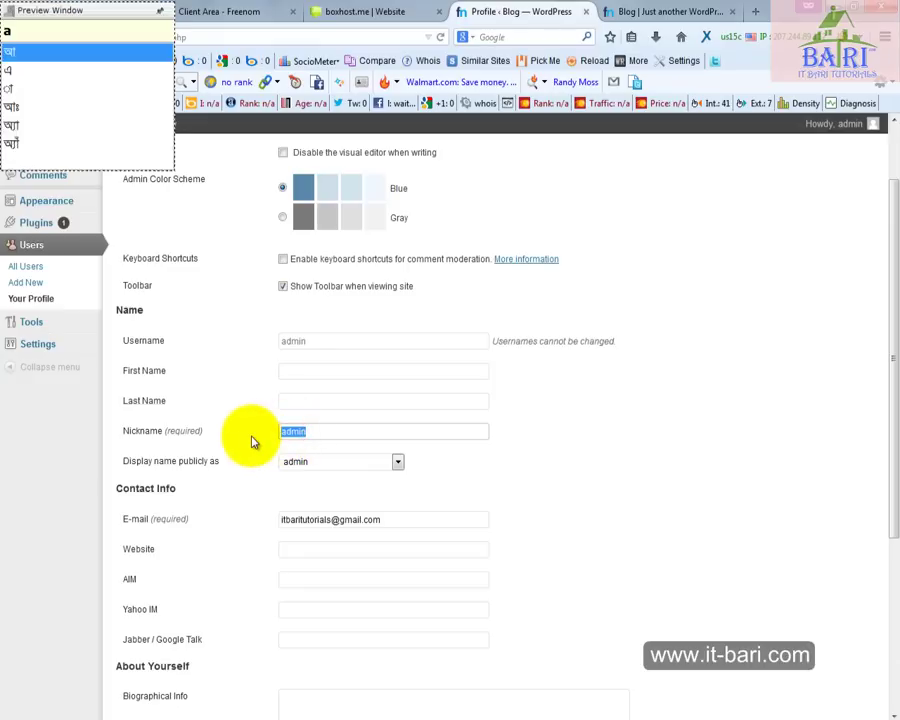
{"action": "type", "text": "R"}
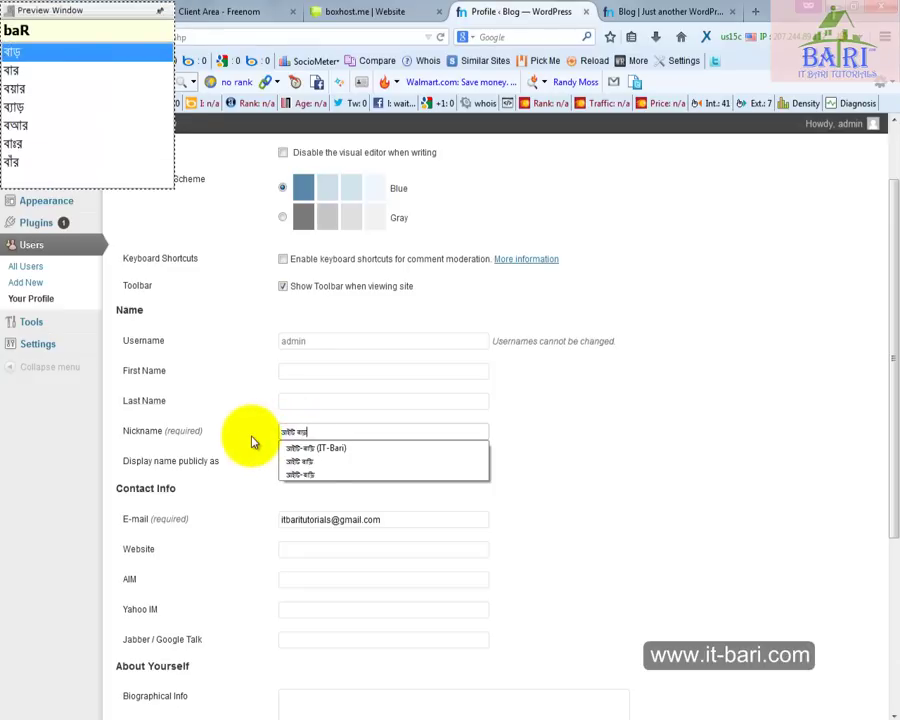
{"action": "left_click", "coordinate": [300, 448]}
Step: Set the publicly displayed name to "আইটি-বাড়ি (IT-Bari)", trying the admin option first
{"action": "left_click", "coordinate": [351, 466]}
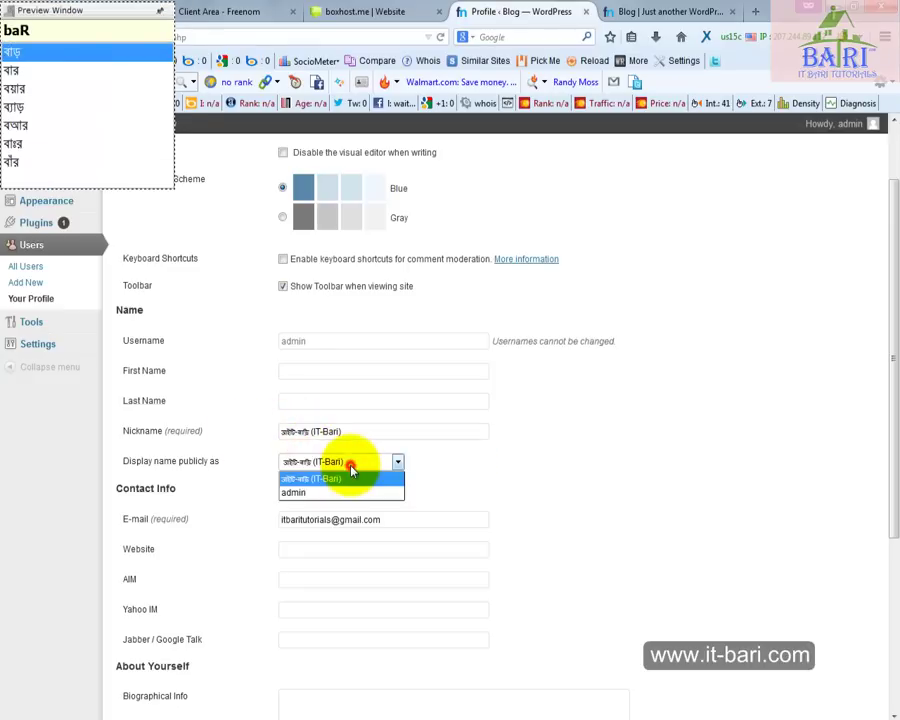
{"action": "left_click", "coordinate": [351, 468]}
{"action": "key", "text": "Down"}
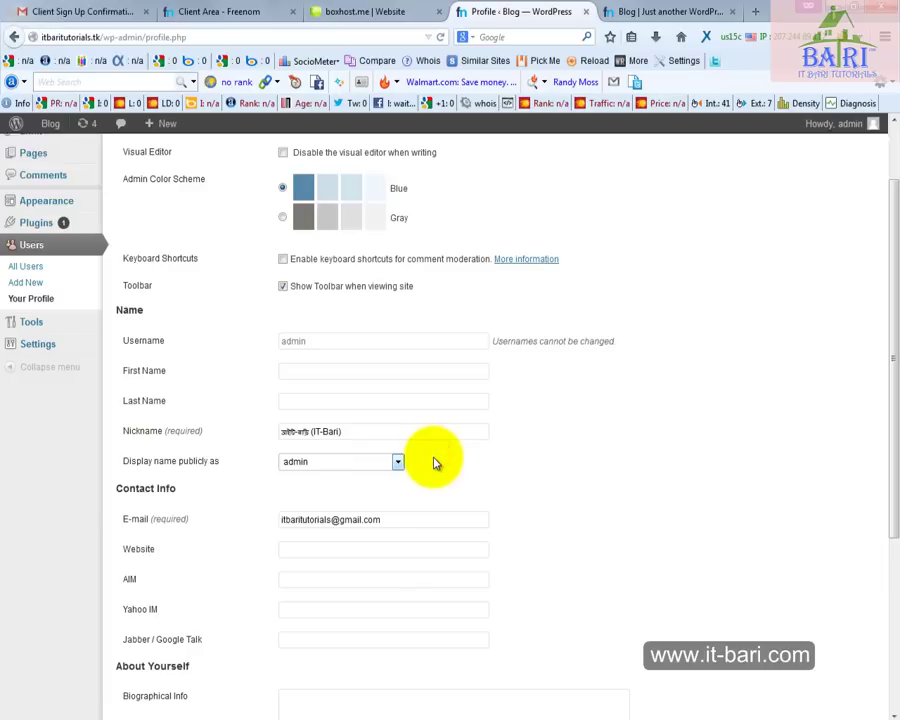
{"action": "left_click", "coordinate": [320, 466]}
{"action": "left_click", "coordinate": [324, 478]}
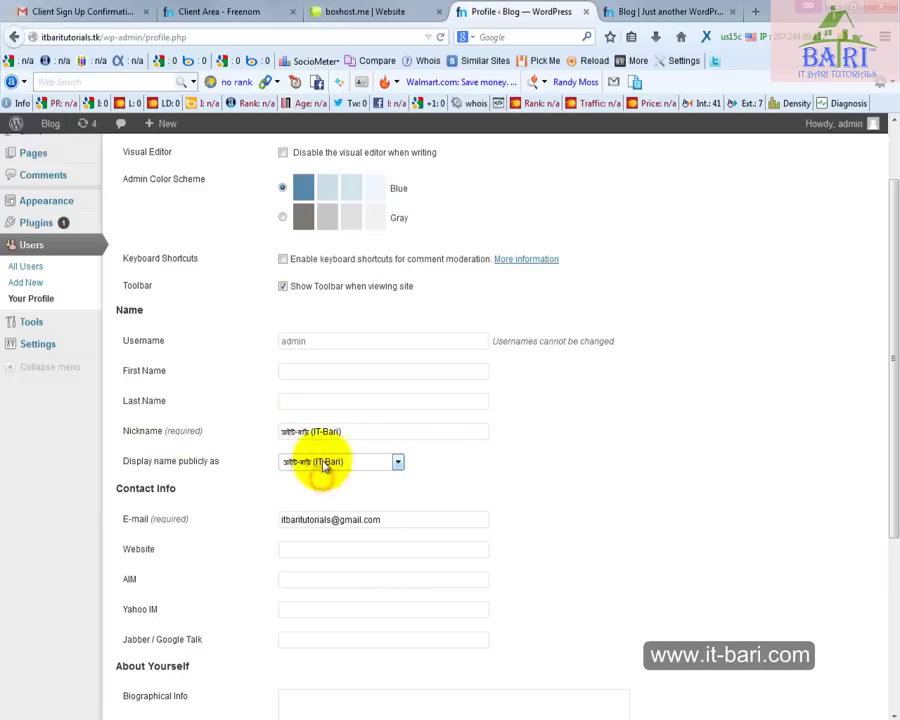
Step: Write the biographical info "আইটি বাড়ি হচ্ছে অনলাইনে বাংলা ভিডিও টিউটোরিয়াল এর অন্যতম সেরা একটি ওয়েবসাইট।", leaving the new password fields blank
{"action": "scroll", "coordinate": [356, 490], "scroll_direction": "down", "scroll_amount": 3}
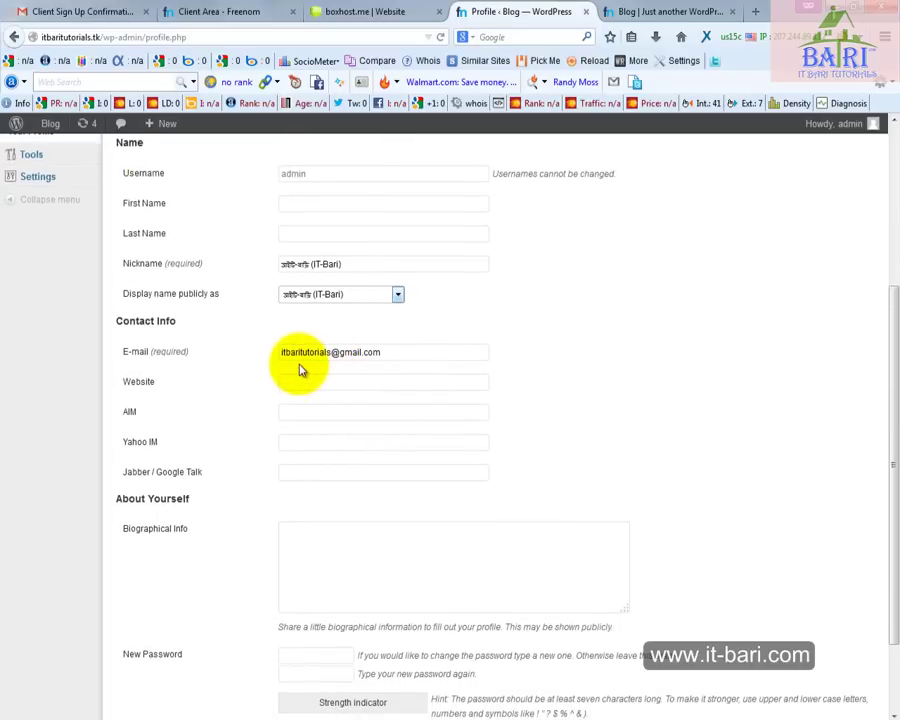
{"action": "scroll", "coordinate": [422, 527], "scroll_direction": "down", "scroll_amount": 2}
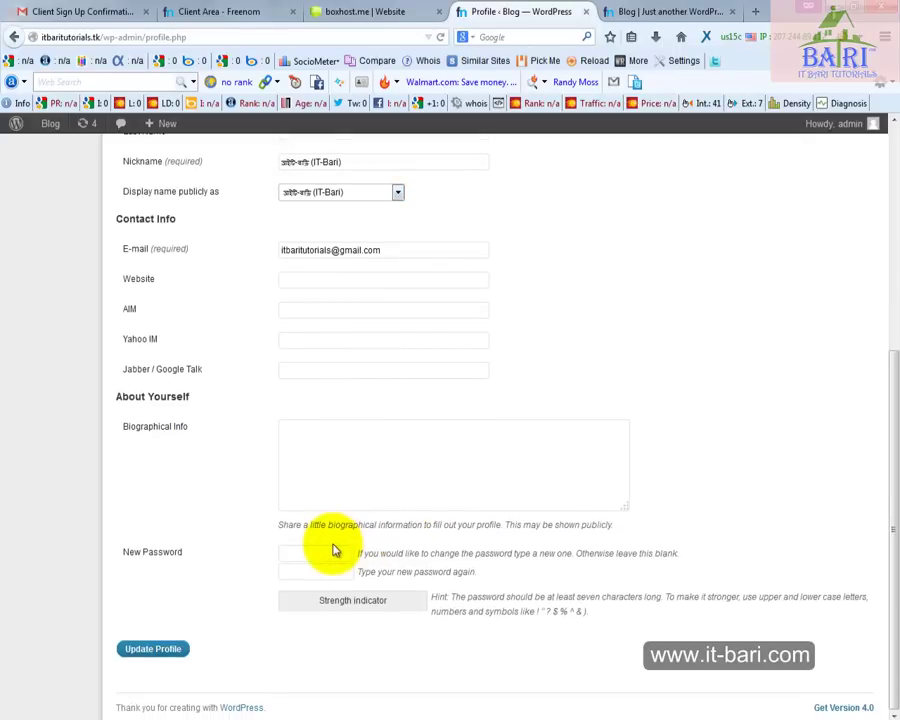
{"action": "left_click", "coordinate": [338, 548]}
{"action": "left_click", "coordinate": [335, 570]}
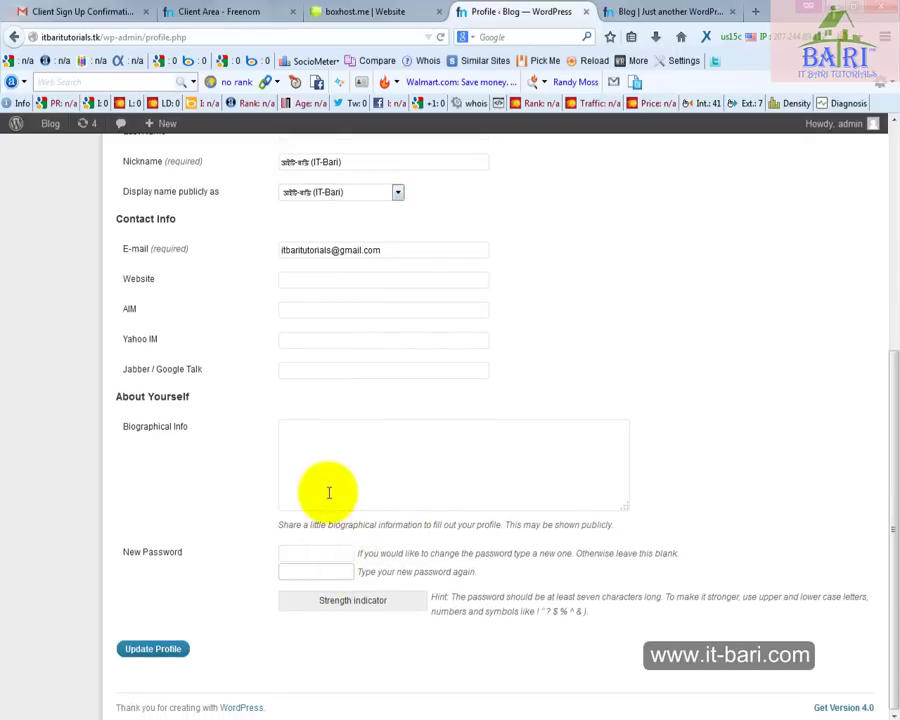
{"action": "left_click", "coordinate": [328, 491]}
{"action": "left_click_drag", "start_coordinate": [120, 427], "coordinate": [226, 446]}
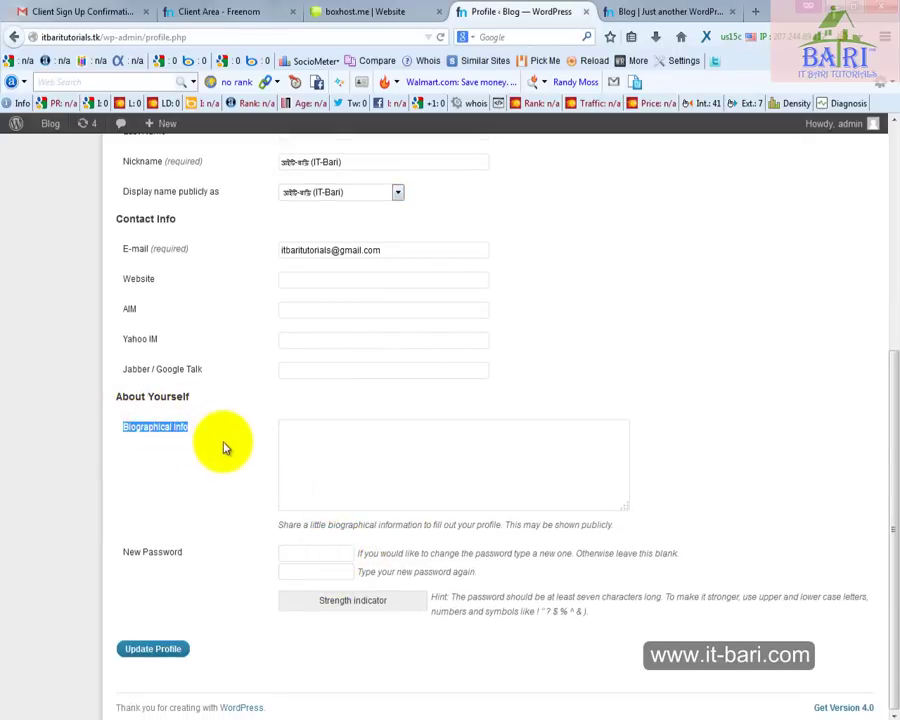
{"action": "left_click", "coordinate": [223, 441]}
{"action": "left_click", "coordinate": [310, 441]}
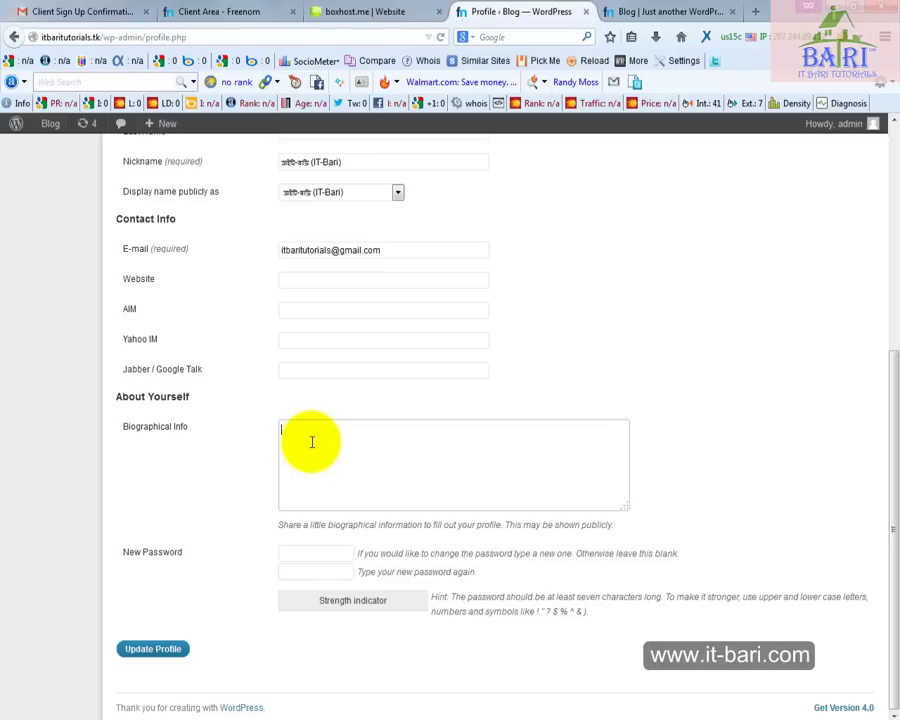
{"action": "type", "text": "aiT baR"}
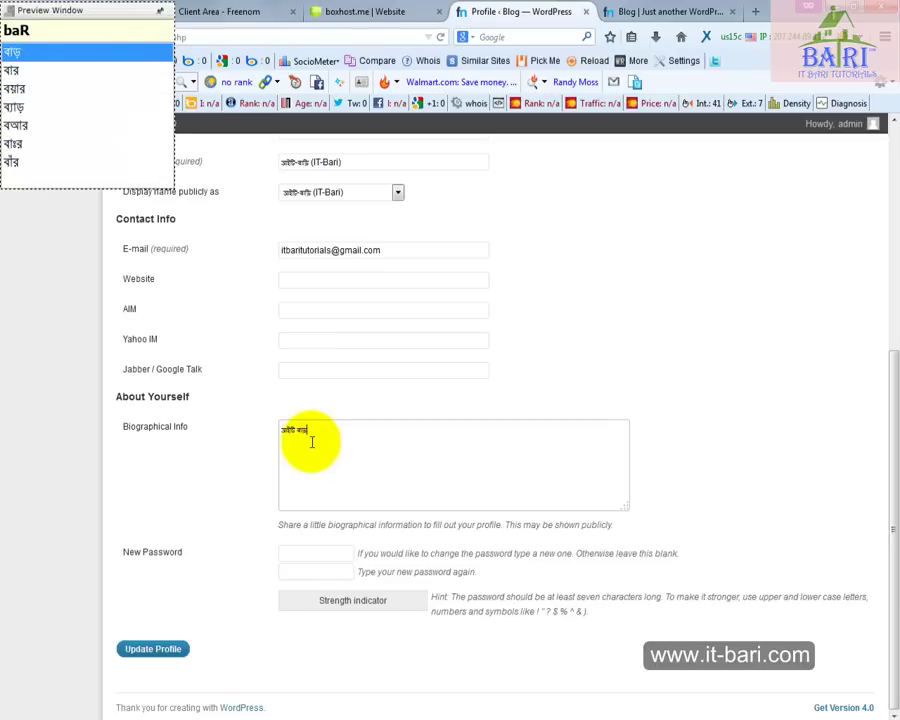
{"action": "type", "text": " hocche onlain"}
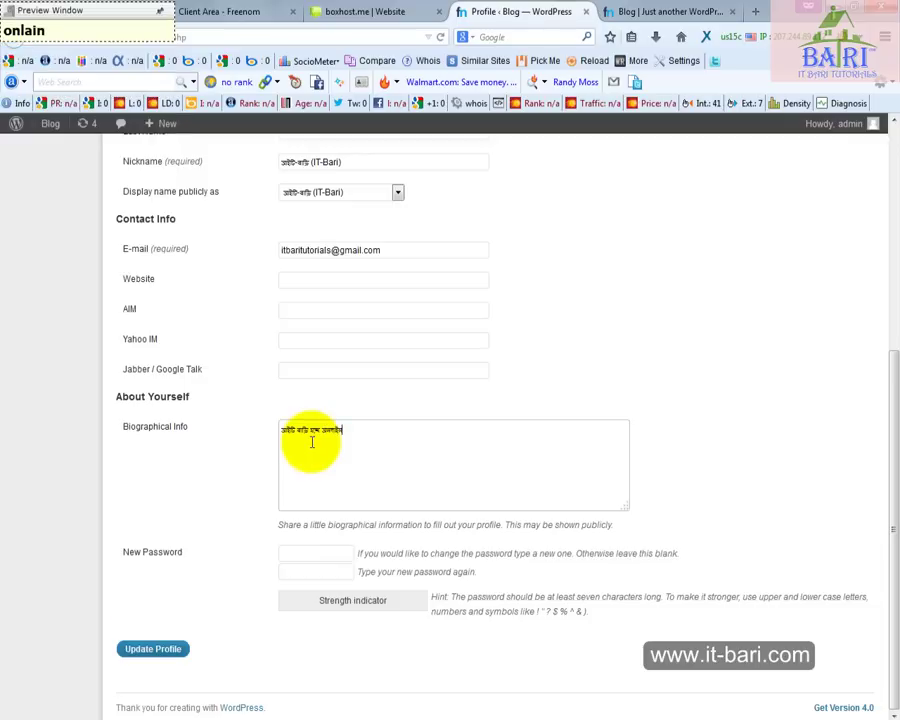
{"action": "type", "text": " bangla viD"}
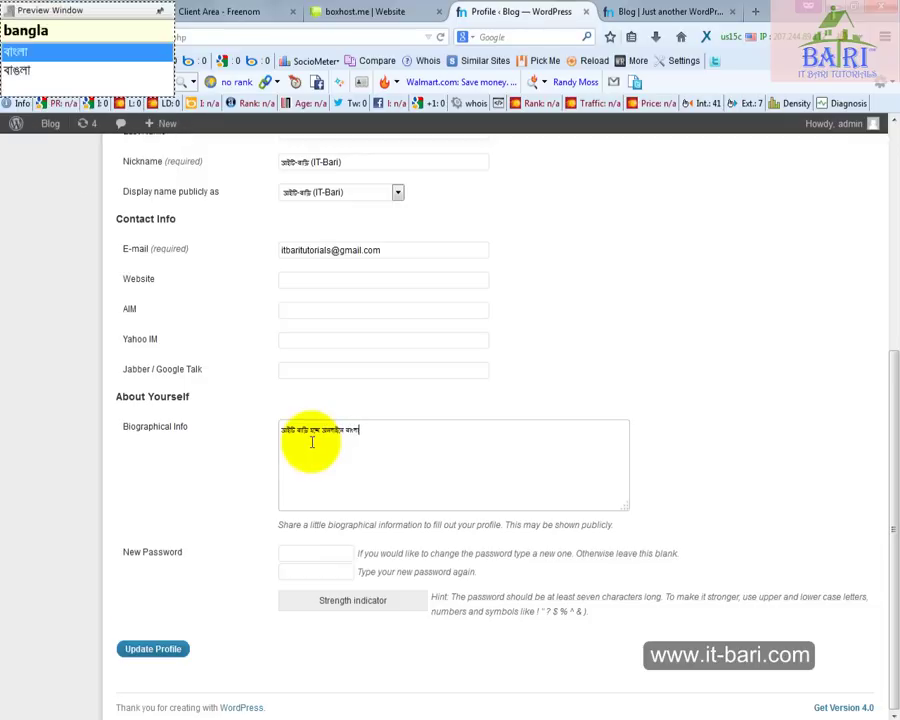
{"action": "type", "text": "io tiutorial"}
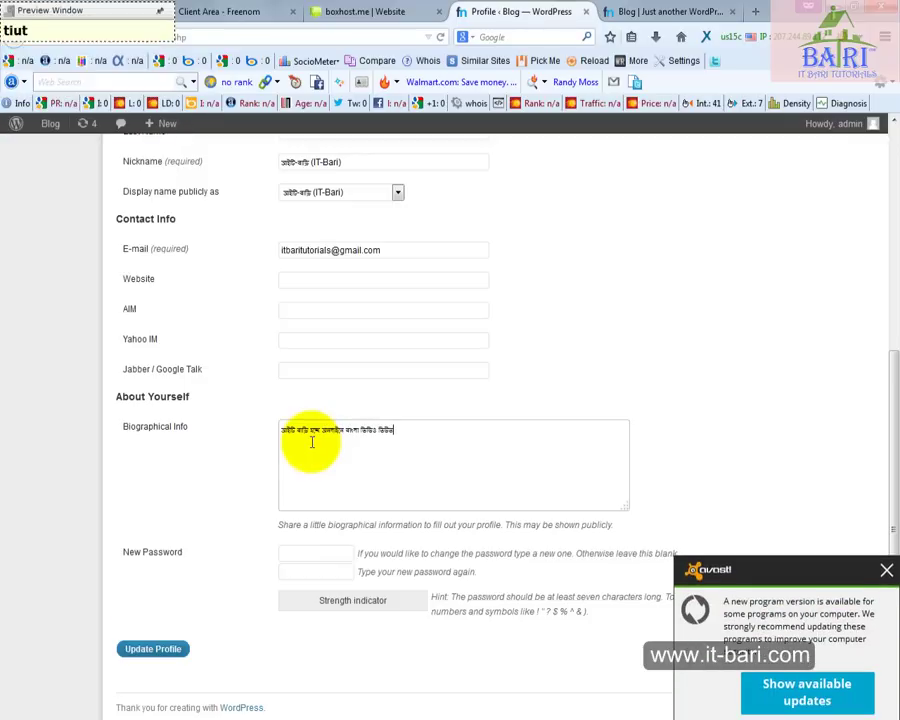
{"action": "type", "text": " er onZ"}
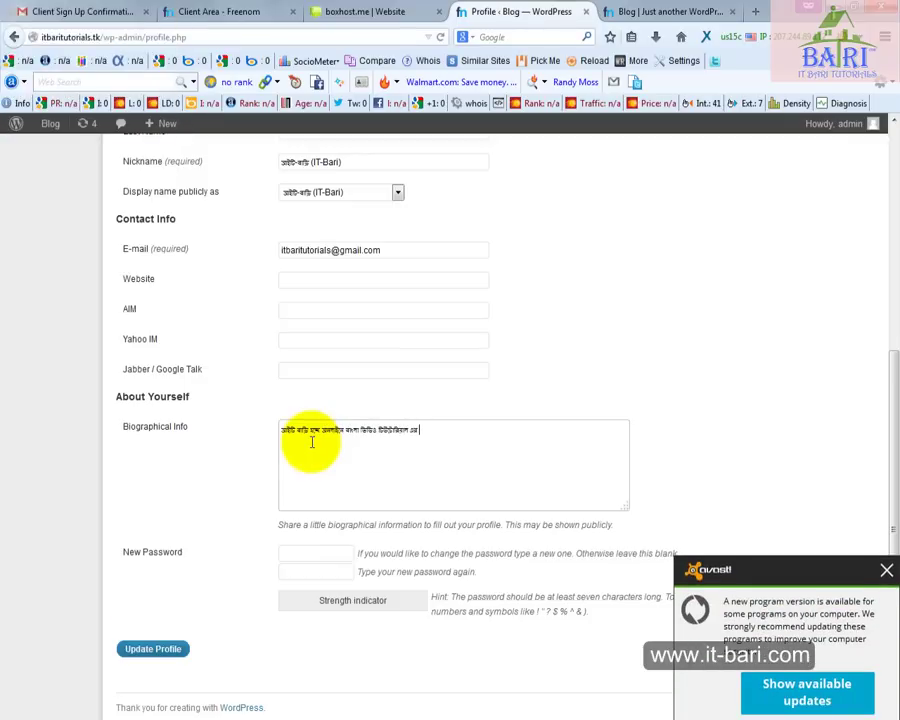
{"action": "type", "text": "tom sera ekT"}
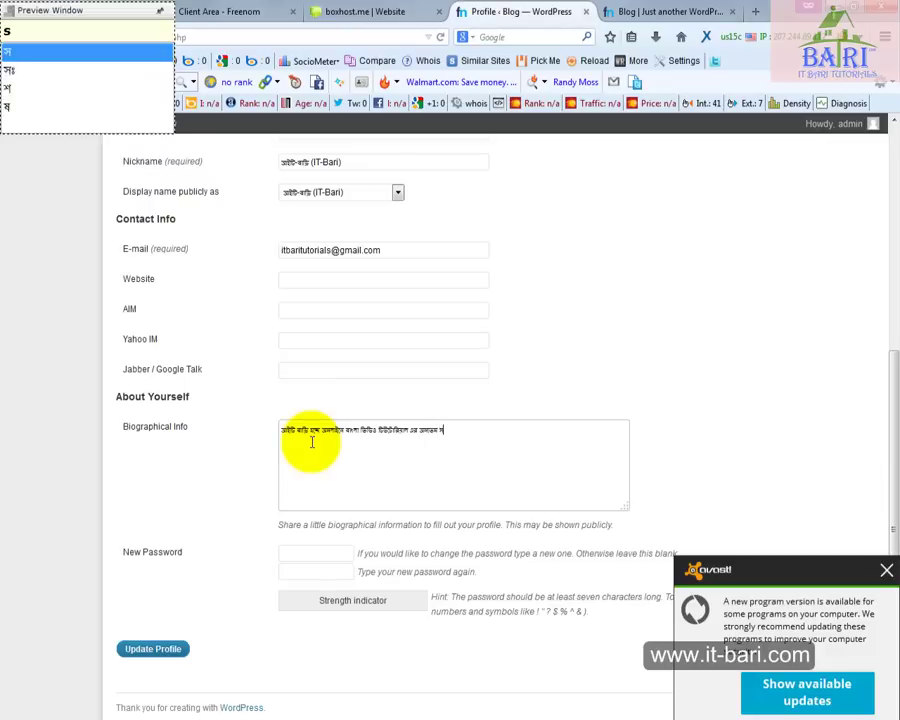
{"action": "type", "text": " oyeb saiT"}
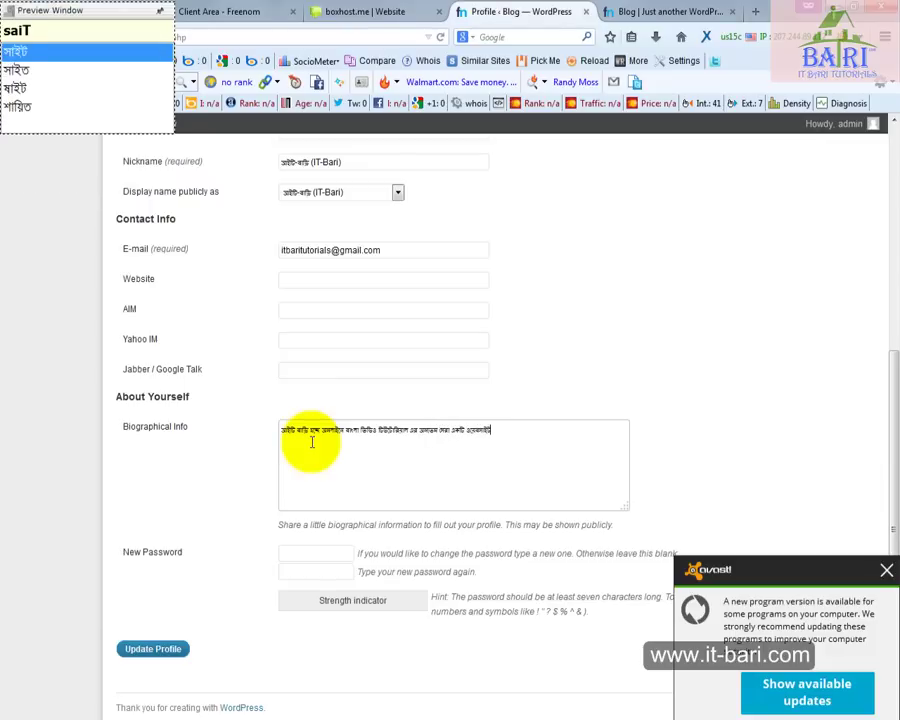
{"action": "type", "text": "."}
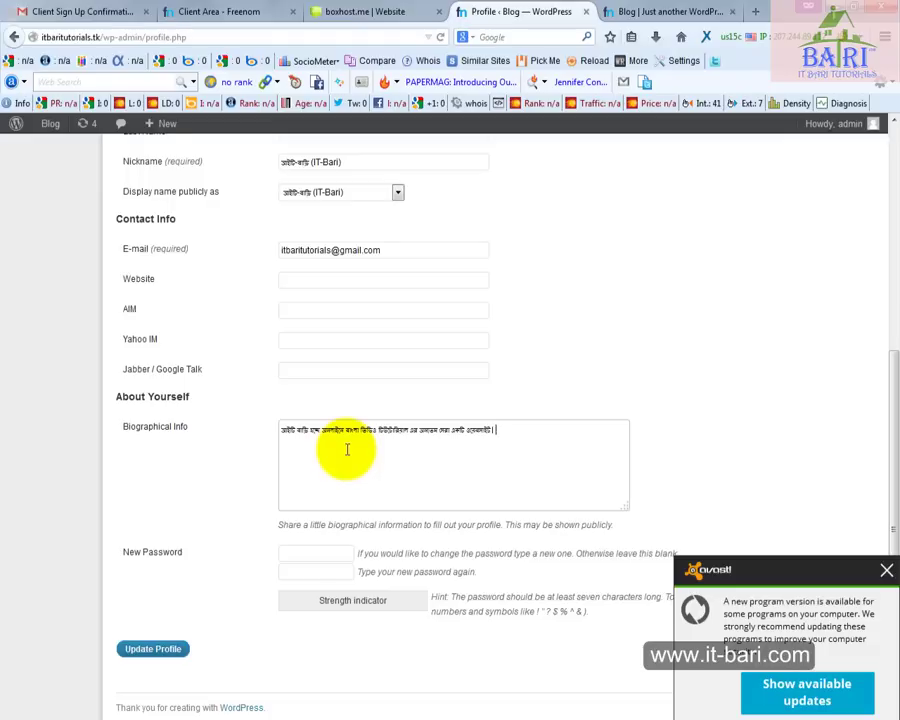
{"action": "type", "text": " aji jante k"}
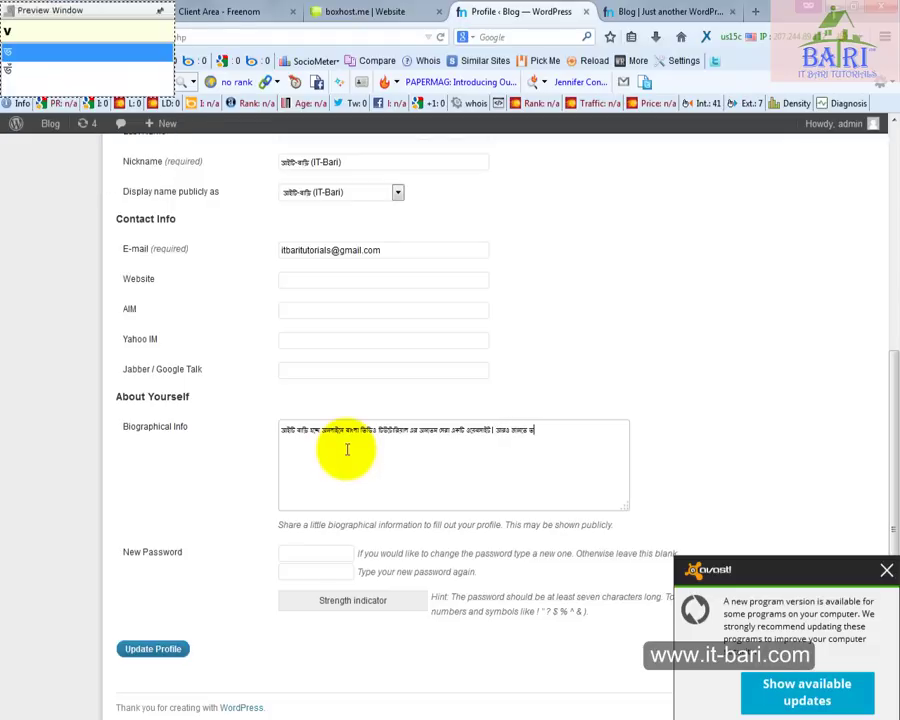
{"action": "type", "text": "ijiT korun"}
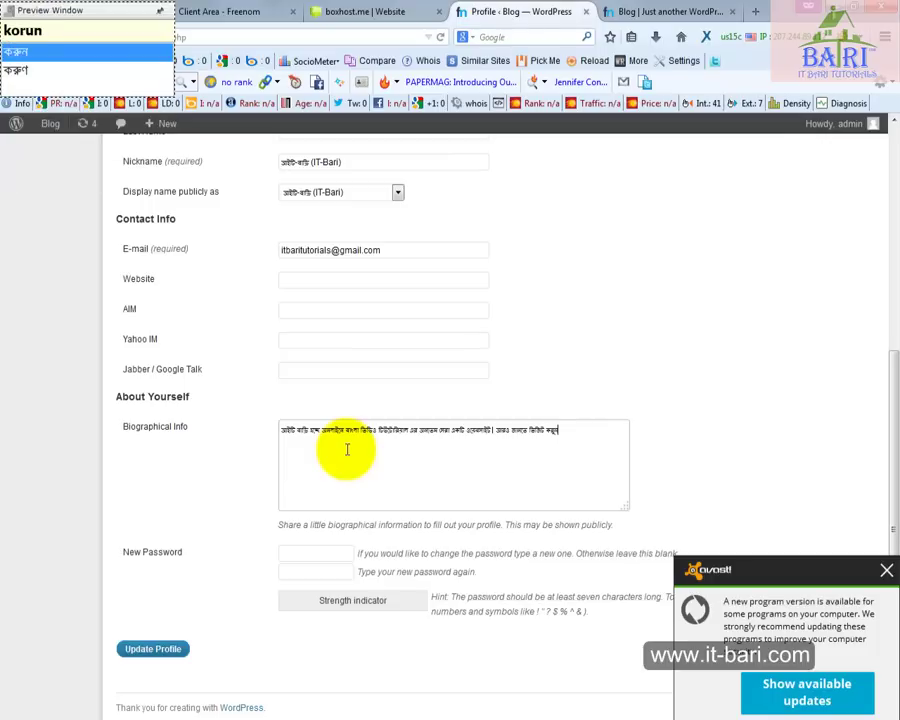
{"action": "type", "text": "- www.it-bari.com"}
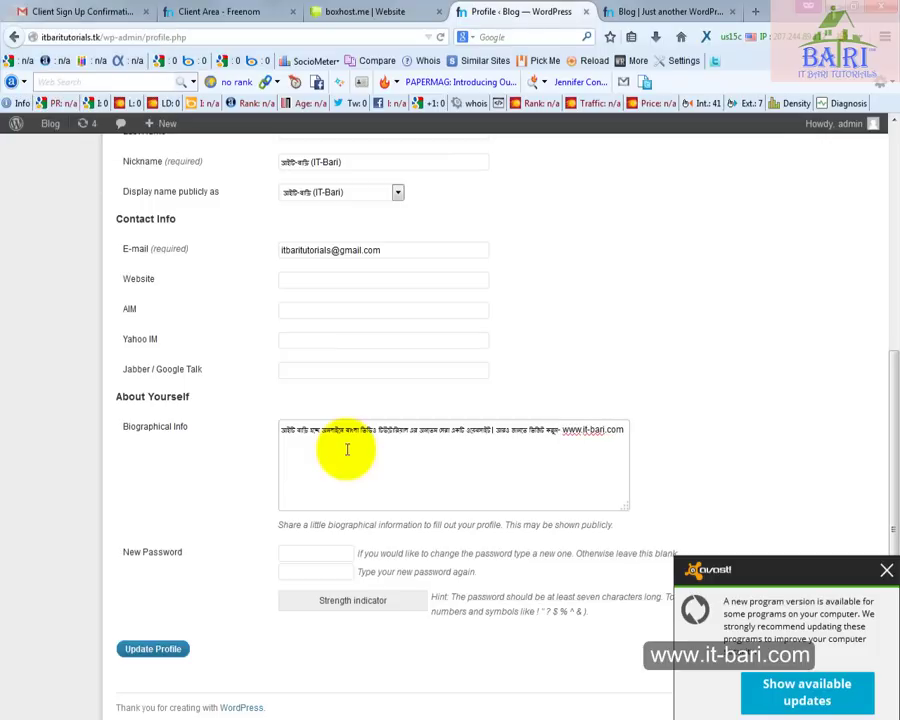
{"action": "left_click", "coordinate": [886, 570]}
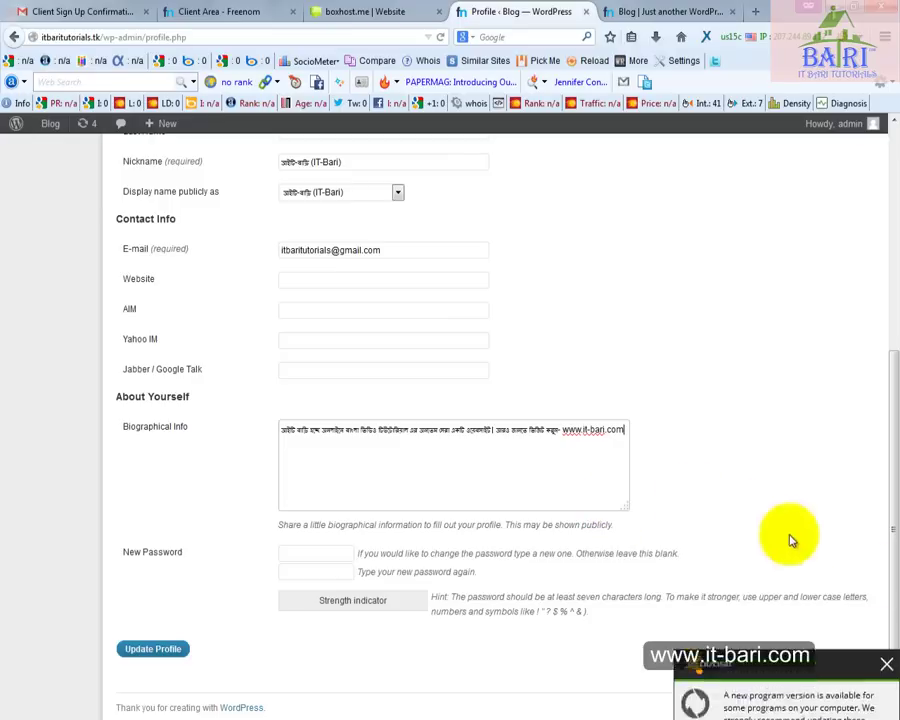
{"action": "left_click", "coordinate": [168, 650]}
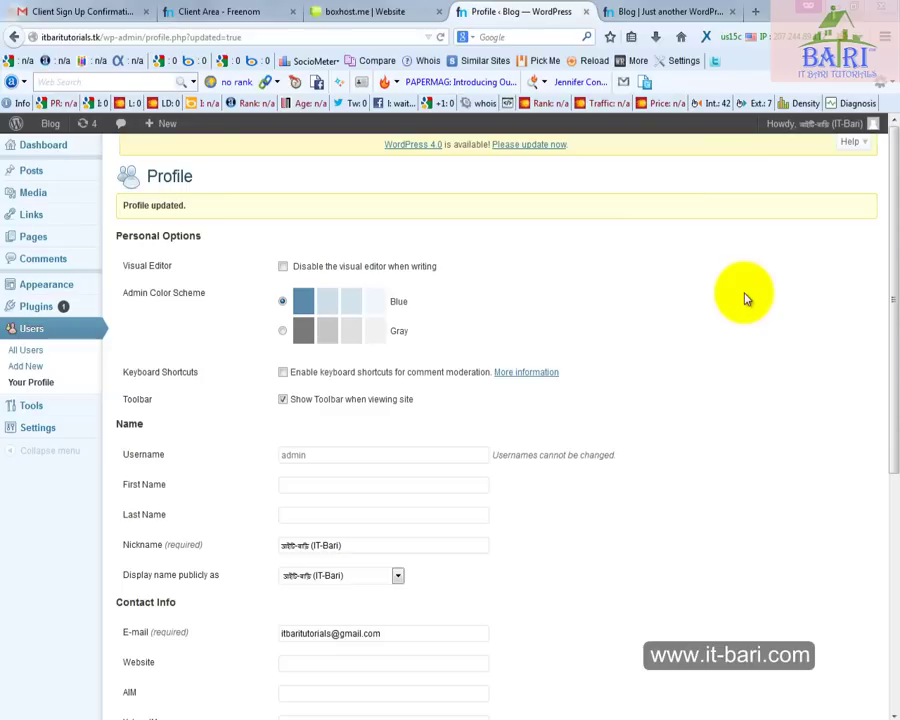
Step: Go from the Dashboard to the list of all posts, and view the Hello world post on the live site
{"action": "left_click", "coordinate": [58, 150]}
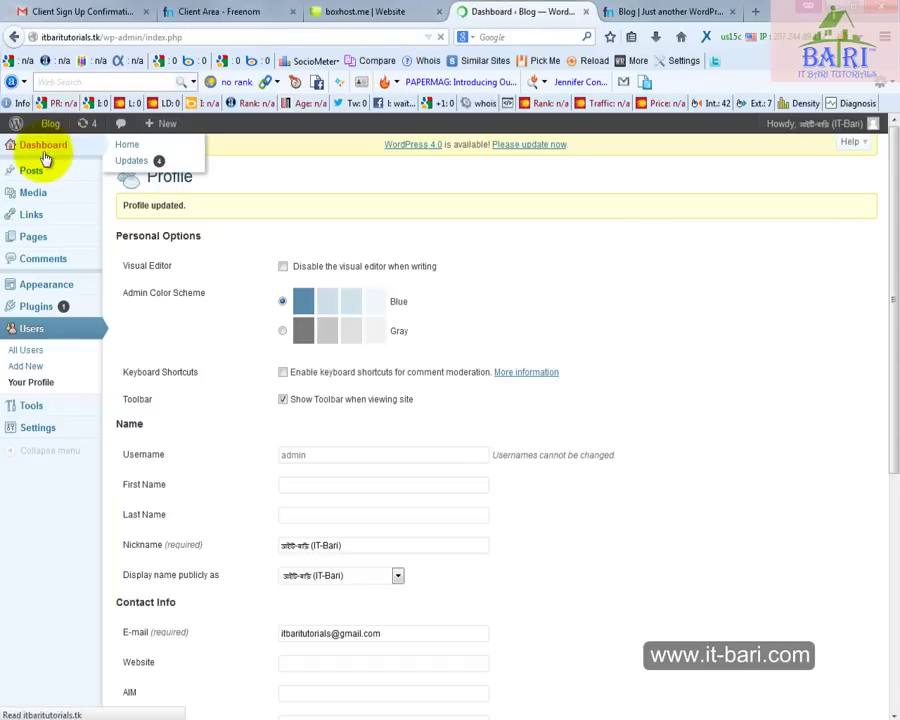
{"action": "mouse_move", "coordinate": [125, 487]}
{"action": "left_mouse_down"}
{"action": "mouse_move", "coordinate": [88, 444]}
{"action": "mouse_move", "coordinate": [1, 137]}
{"action": "left_mouse_up"}
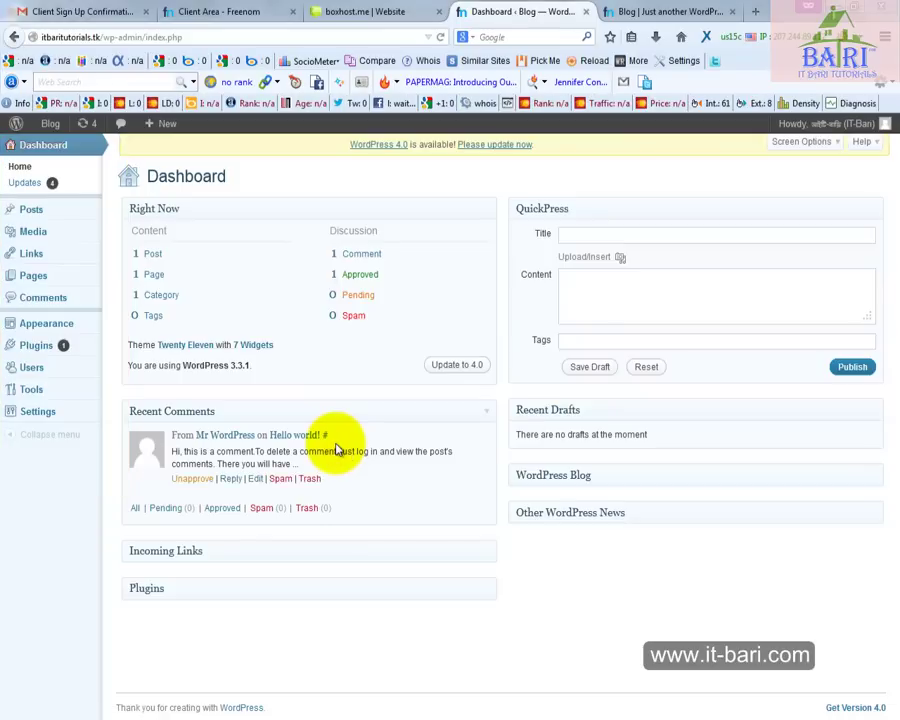
{"action": "mouse_move", "coordinate": [22, 208]}
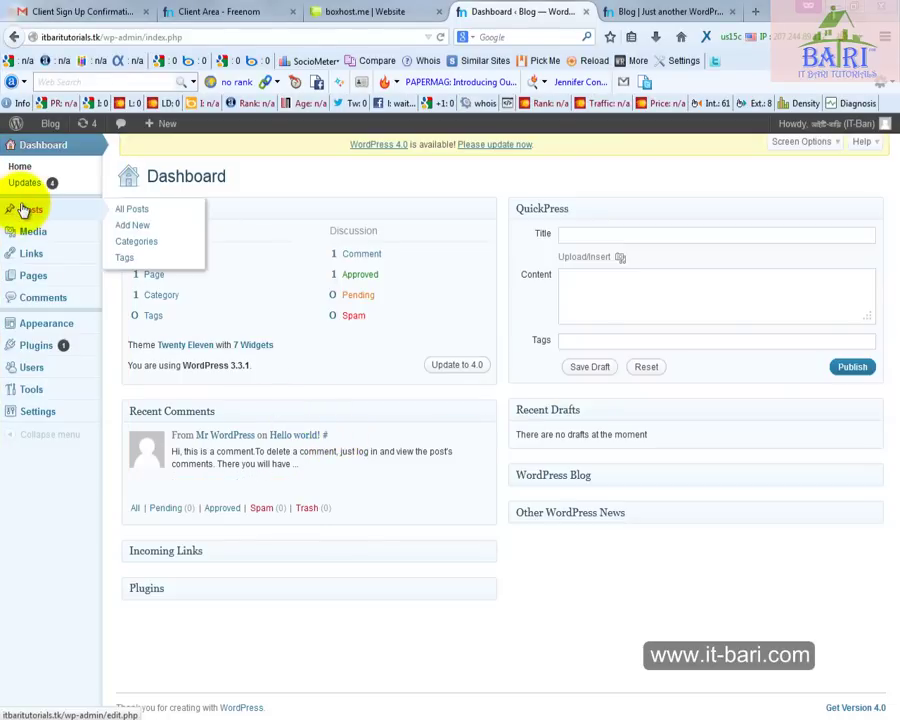
{"action": "left_click", "coordinate": [32, 210]}
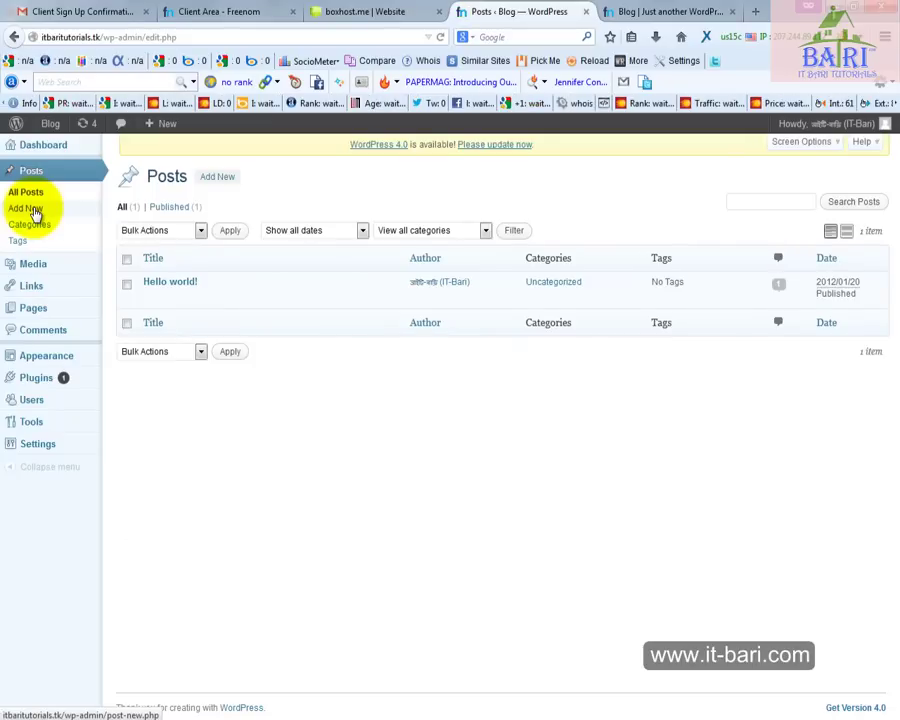
{"action": "left_click", "coordinate": [627, 11]}
{"action": "scroll", "coordinate": [257, 493], "scroll_direction": "down", "scroll_amount": 3}
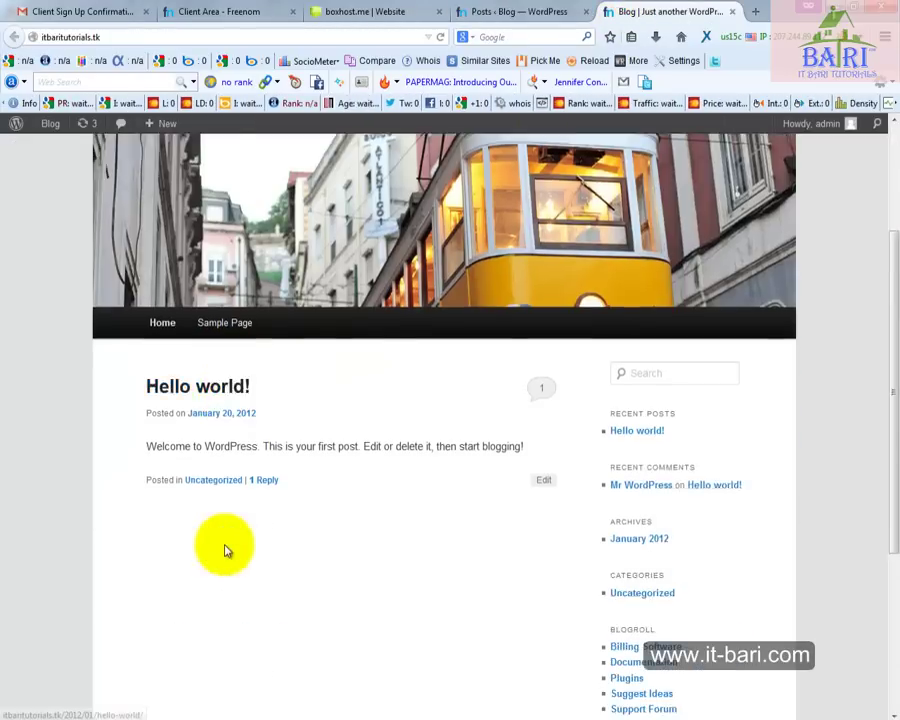
Step: Open it-bari.com in a new tab and examine how the individual posts are laid out on its home page
{"action": "left_click", "coordinate": [755, 13]}
{"action": "type", "text": "it-bari.com"}
{"action": "key", "text": "Return"}
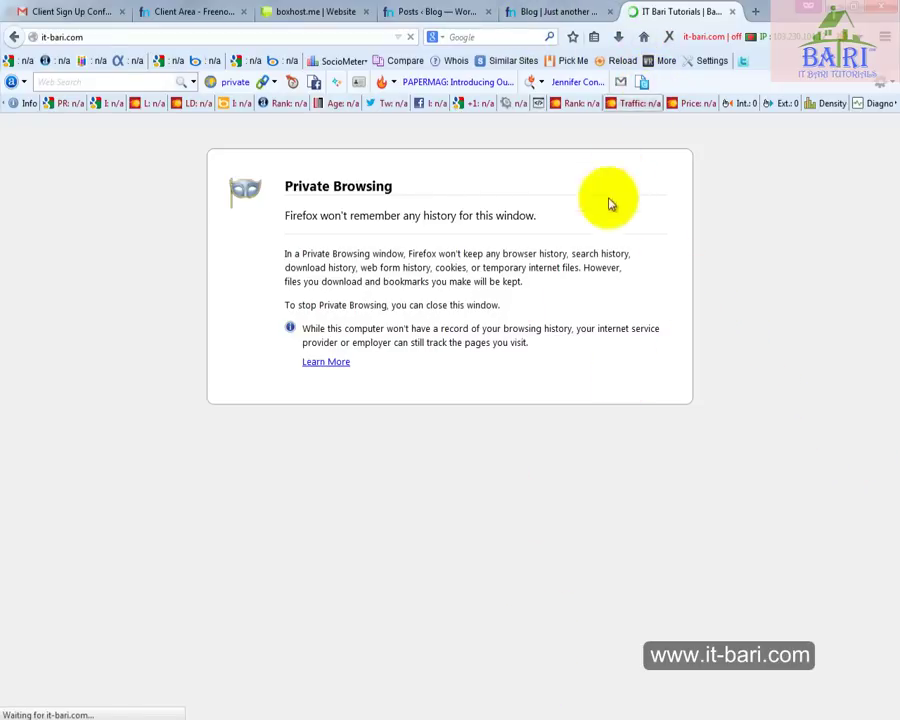
{"action": "scroll", "coordinate": [590, 345], "scroll_direction": "down", "scroll_amount": 10}
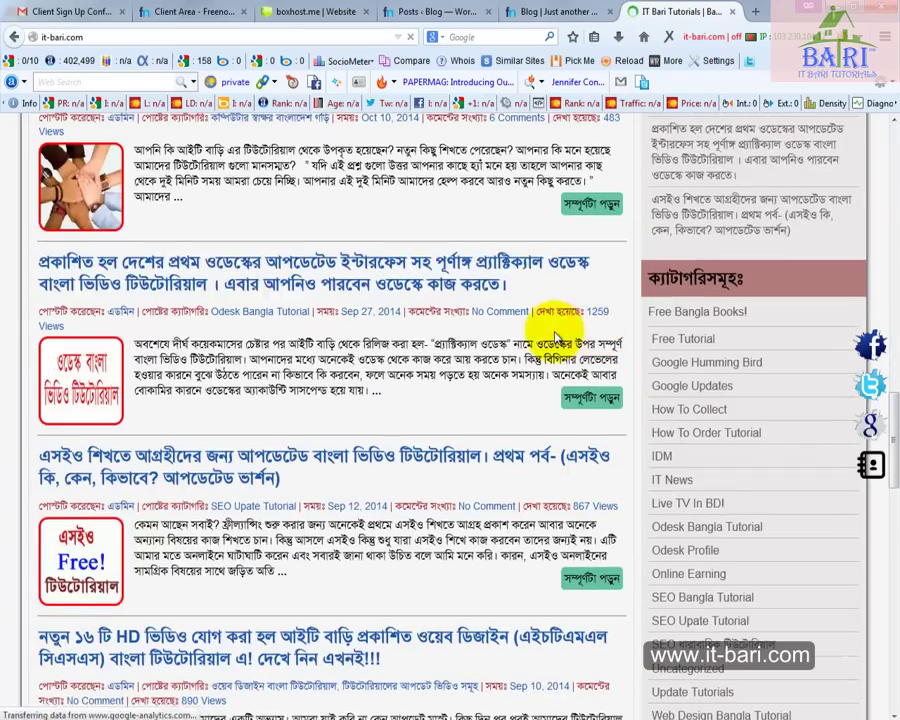
{"action": "scroll", "coordinate": [110, 237], "scroll_direction": "up", "scroll_amount": 8}
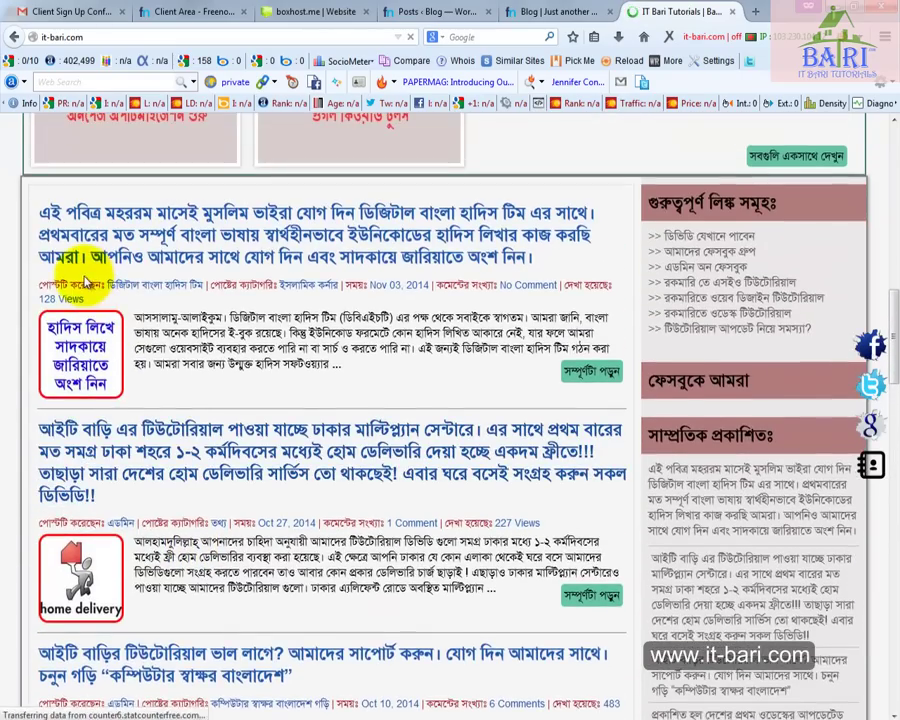
{"action": "left_click_drag", "start_coordinate": [12, 200], "coordinate": [642, 685]}
{"action": "left_click_drag", "start_coordinate": [9, 195], "coordinate": [642, 392]}
{"action": "left_click_drag", "start_coordinate": [20, 402], "coordinate": [657, 690]}
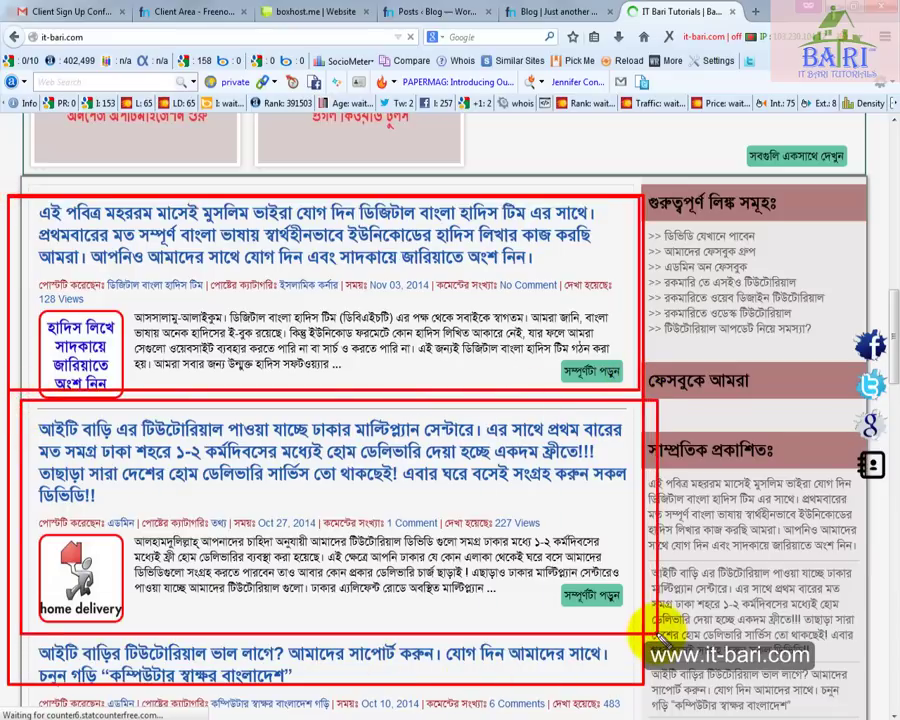
Step: Return from it-bari.com to the WordPress posts list and start a new post
{"action": "key", "text": "Escape"}
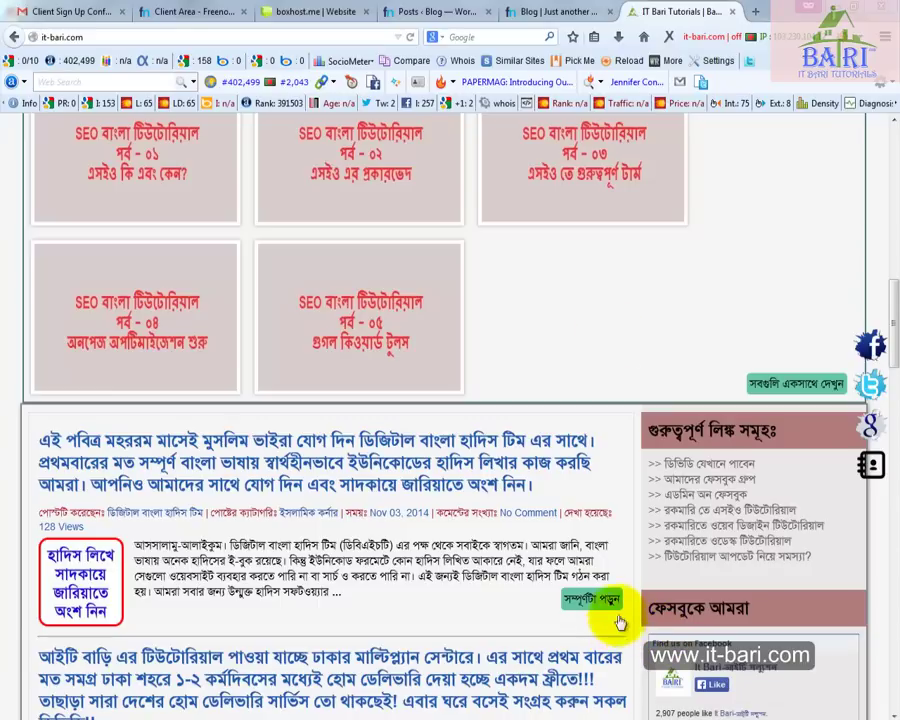
{"action": "left_click", "coordinate": [535, 13]}
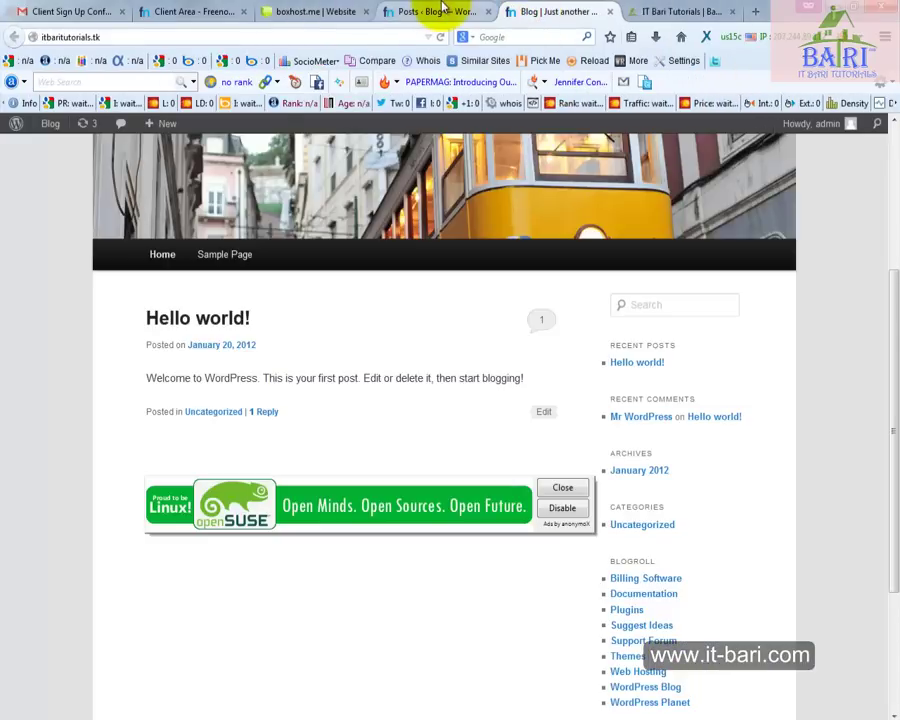
{"action": "left_click", "coordinate": [440, 13]}
{"action": "left_click", "coordinate": [564, 488]}
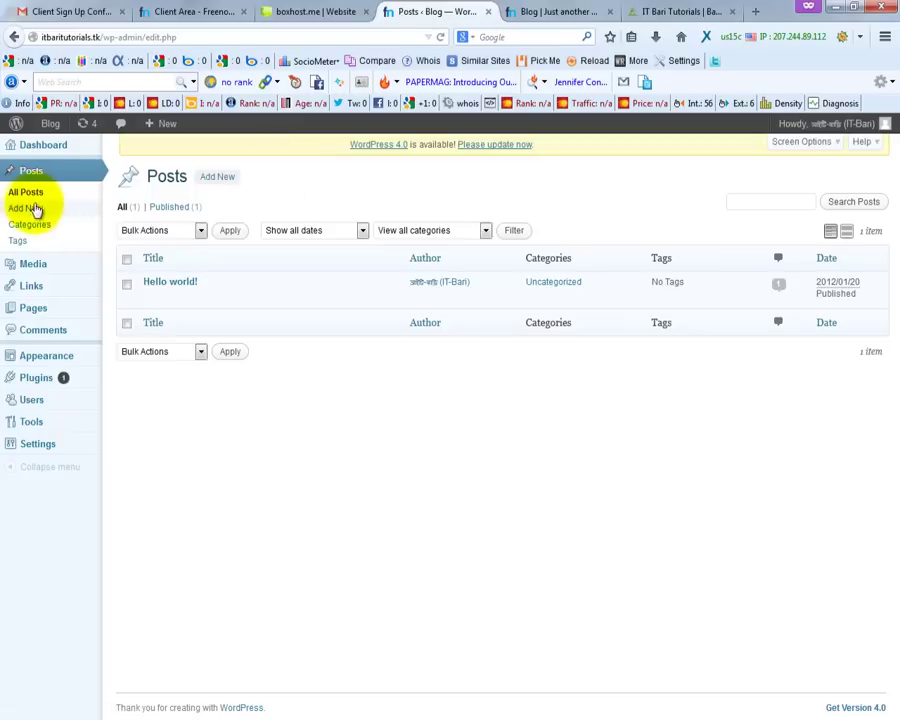
{"action": "left_click", "coordinate": [224, 180]}
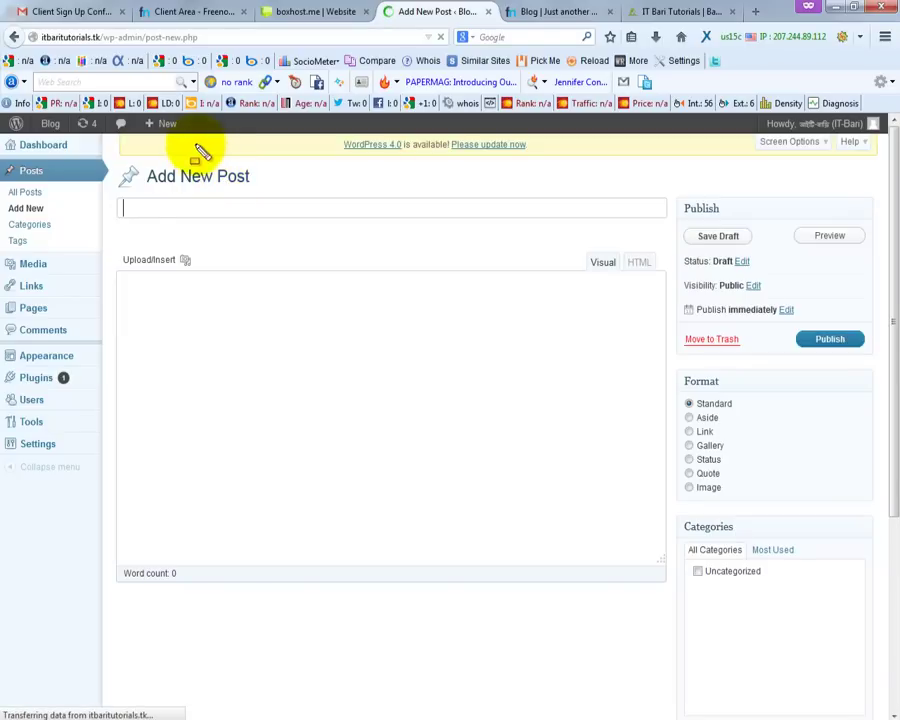
Step: Title the new post "This is our post title, this post is created by", followed by the author's full name
{"action": "mouse_move", "coordinate": [110, 185]}
{"action": "left_mouse_down"}
{"action": "mouse_move", "coordinate": [580, 260]}
{"action": "mouse_move", "coordinate": [802, 232]}
{"action": "left_mouse_up"}
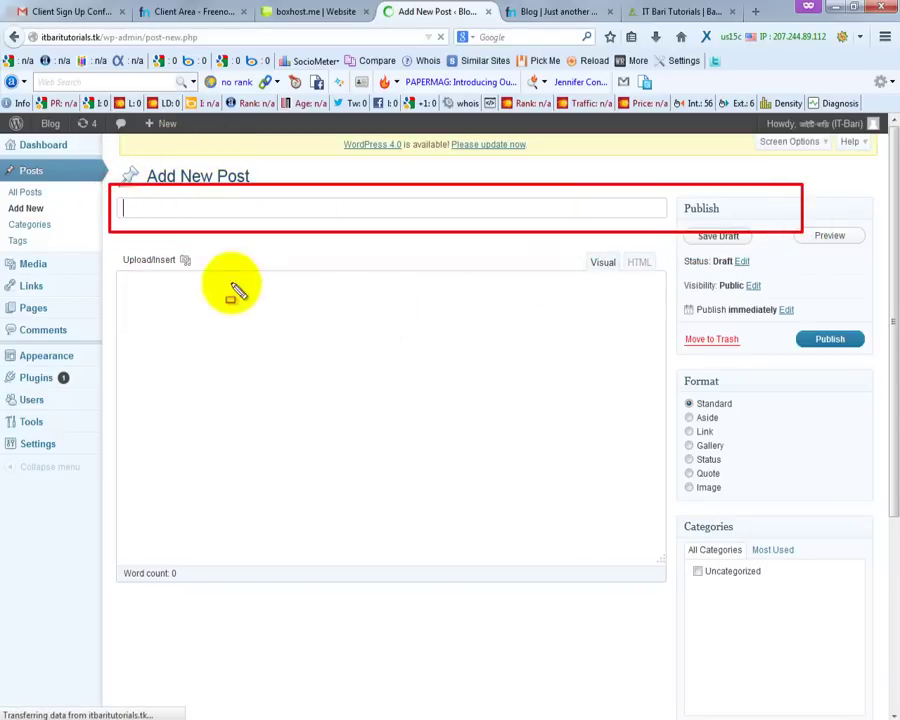
{"action": "mouse_move", "coordinate": [110, 257]}
{"action": "left_mouse_down"}
{"action": "mouse_move", "coordinate": [115, 392]}
{"action": "mouse_move", "coordinate": [488, 639]}
{"action": "mouse_move", "coordinate": [755, 650]}
{"action": "mouse_move", "coordinate": [689, 659]}
{"action": "left_mouse_up"}
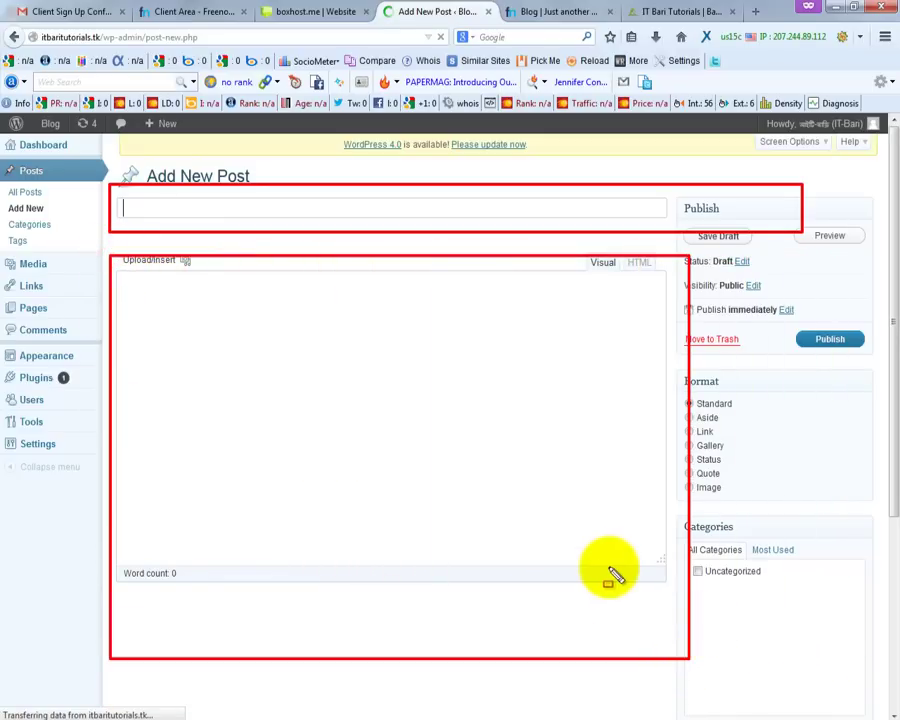
{"action": "key", "text": "Escape"}
{"action": "left_click", "coordinate": [394, 217]}
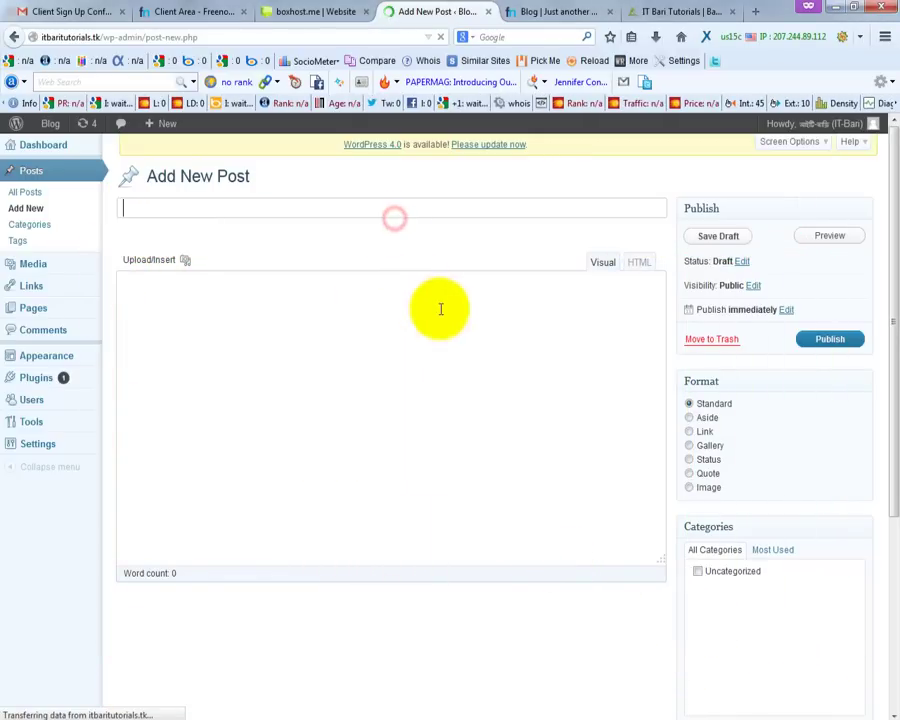
{"action": "type", "text": "T"}
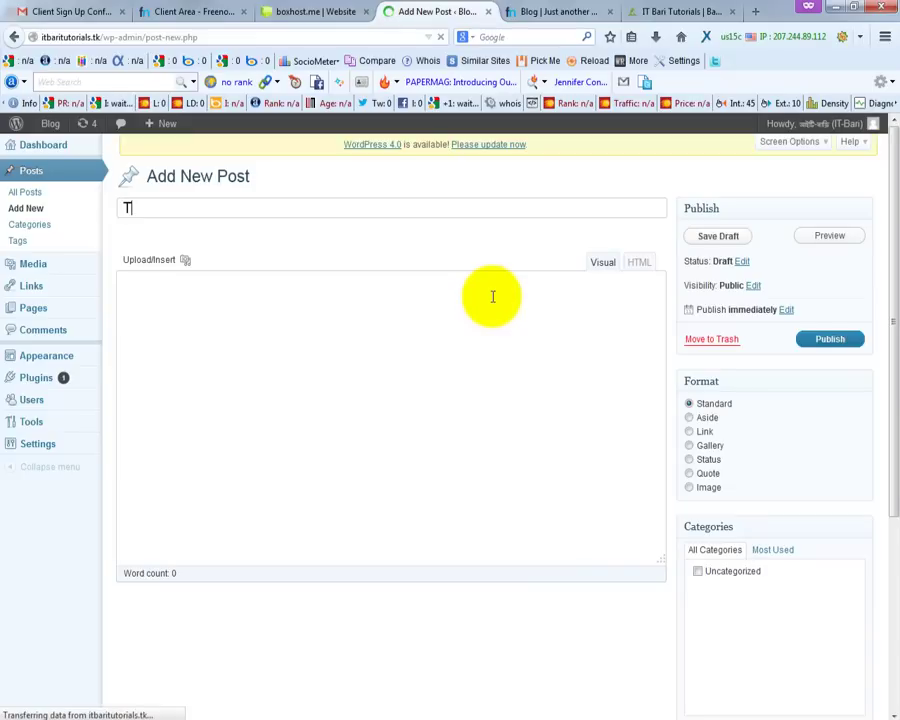
{"action": "type", "text": "his is our"}
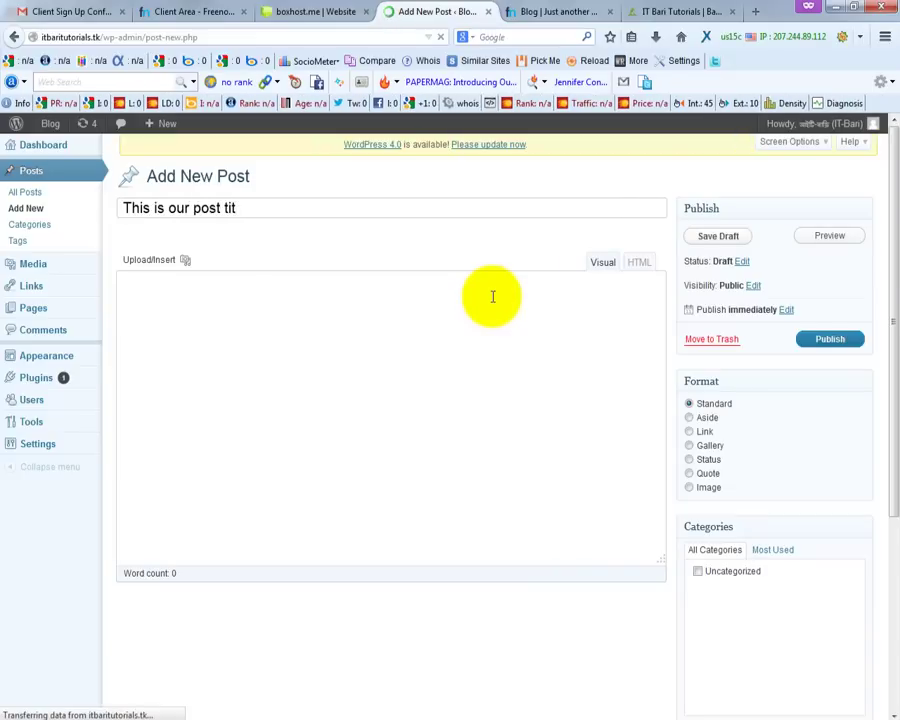
{"action": "type", "text": "post title, this post is created by Abdul Kader"}
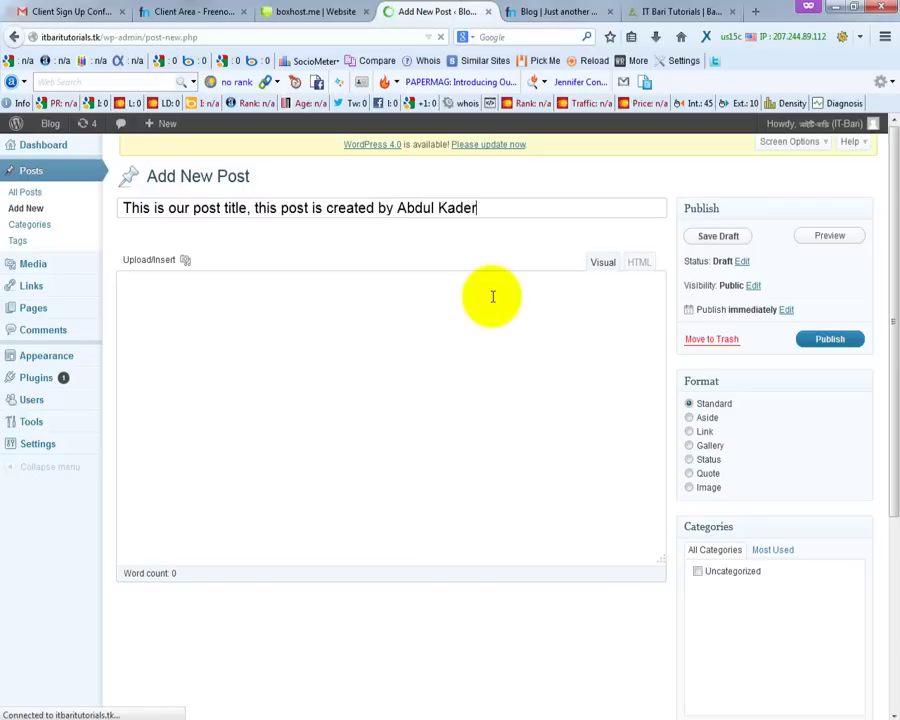
Step: Clear the proxy authentication prompt and place the cursor in the empty post body
{"action": "left_click", "coordinate": [452, 334]}
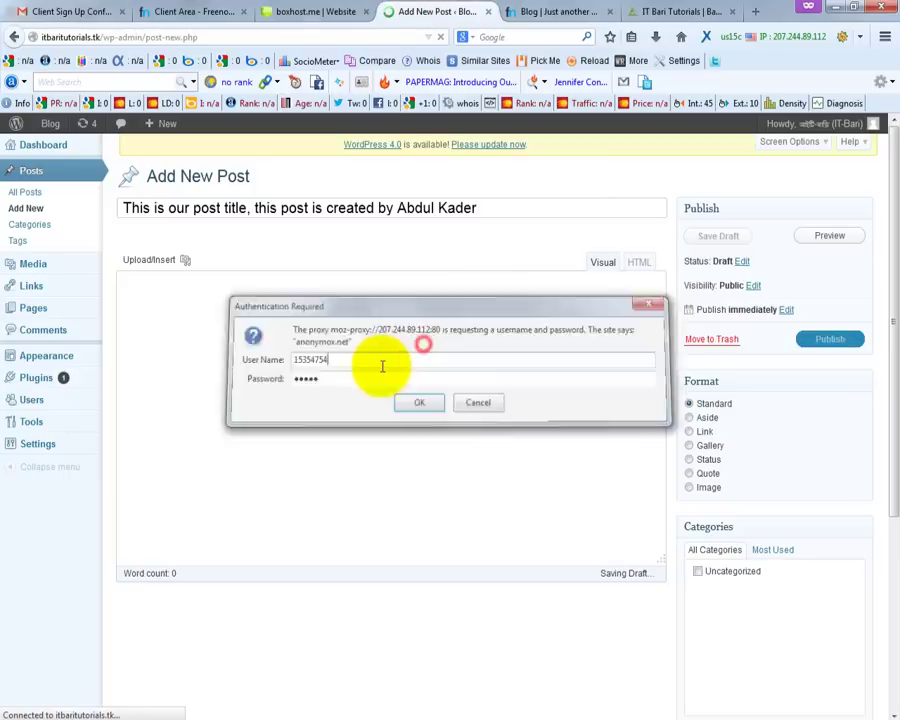
{"action": "left_click", "coordinate": [270, 348]}
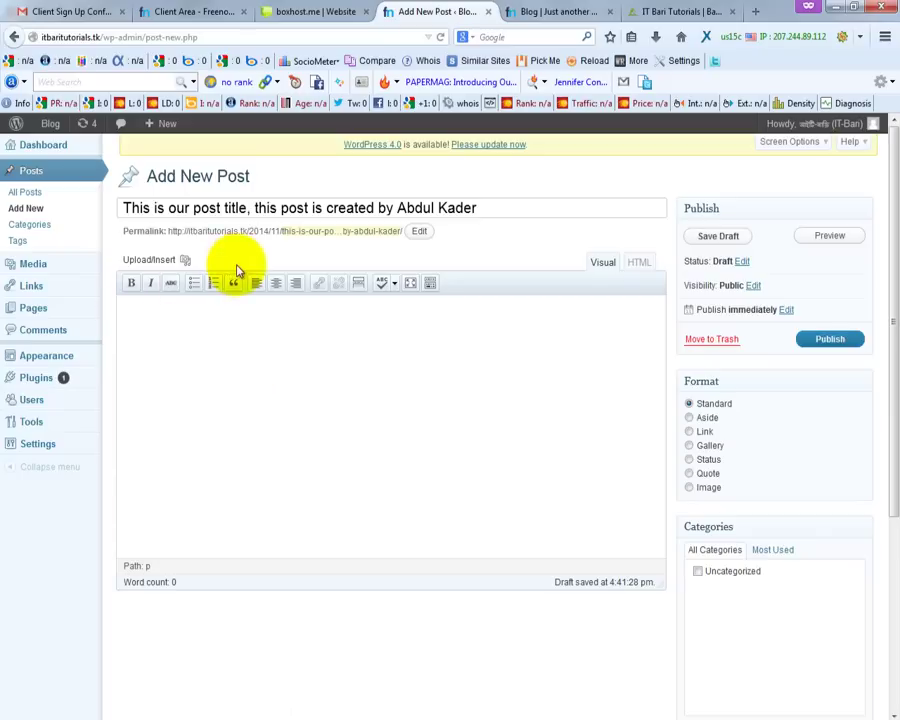
{"action": "left_click_drag", "start_coordinate": [118, 207], "coordinate": [486, 207]}
{"action": "left_click", "coordinate": [490, 224]}
{"action": "left_click", "coordinate": [357, 376]}
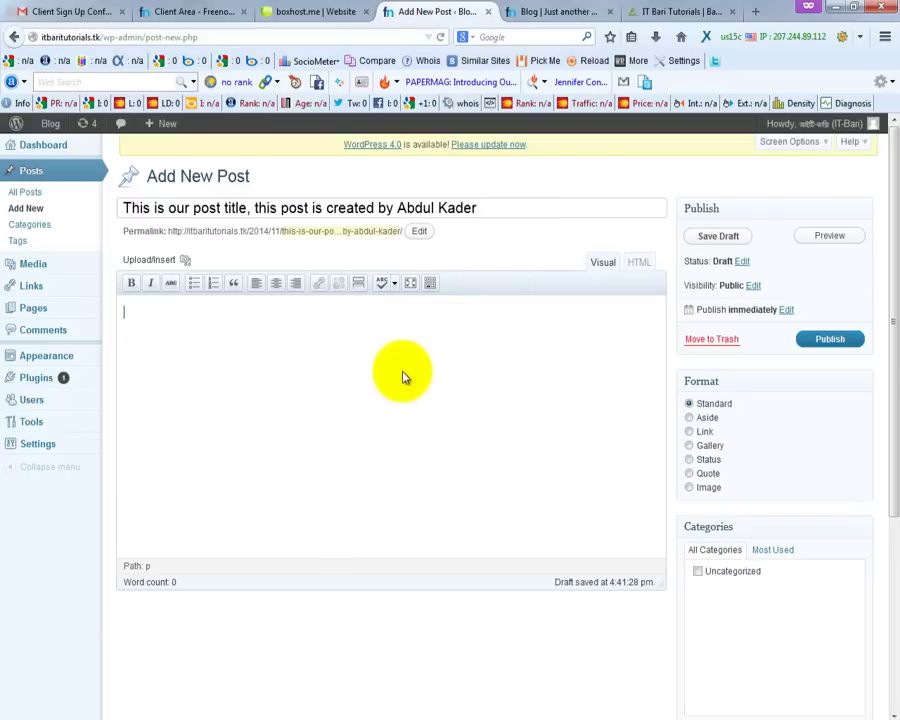
Step: Open loremipsum.net in a new tab and copy its whole placeholder paragraph
{"action": "left_click", "coordinate": [755, 13]}
{"action": "type", "text": "loremipsum.net/"}
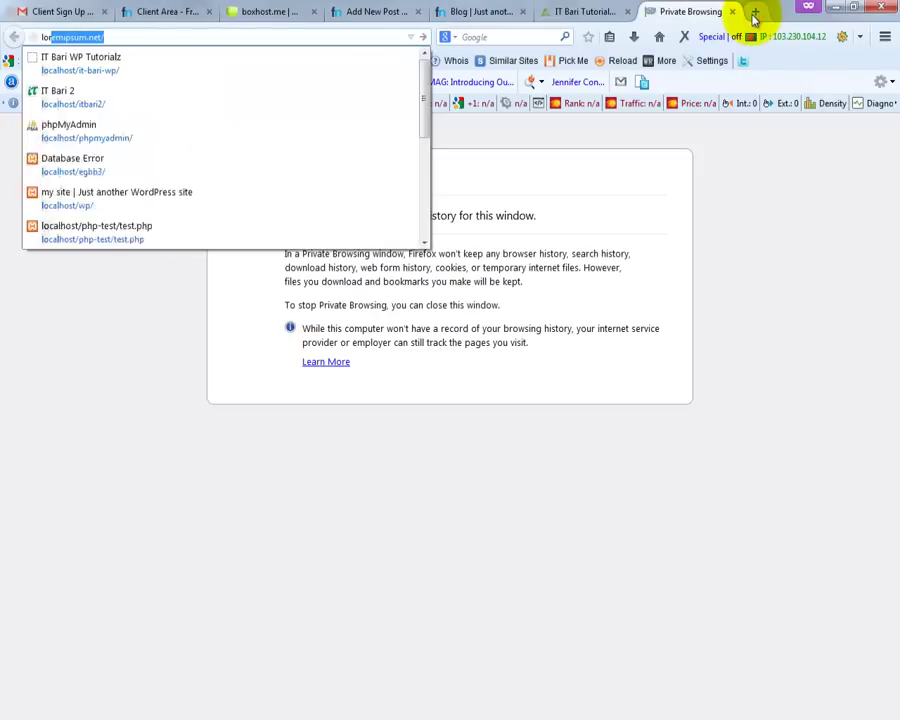
{"action": "key", "text": "Return"}
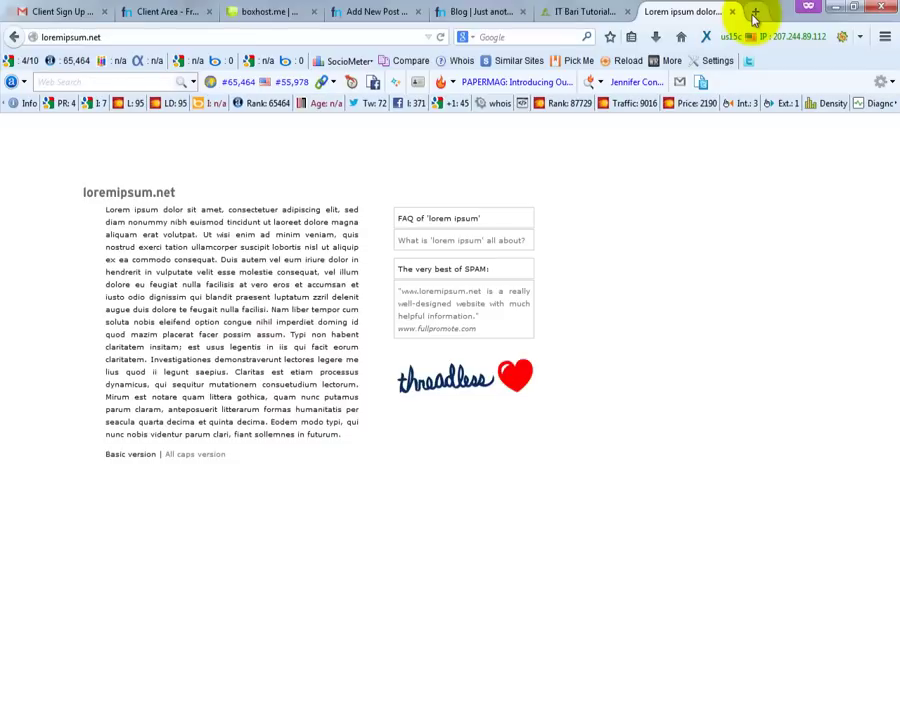
{"action": "triple_click", "coordinate": [274, 285]}
{"action": "key", "text": "ctrl+c"}
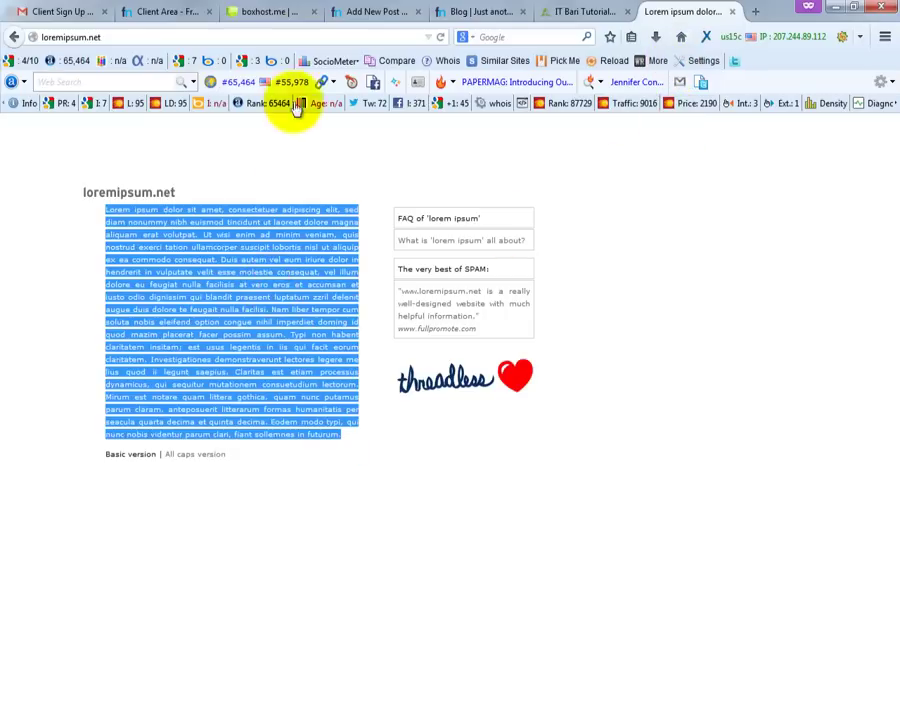
Step: Return to the new post and paste the copied lorem ipsum paragraph twice into its body
{"action": "left_click", "coordinate": [375, 11]}
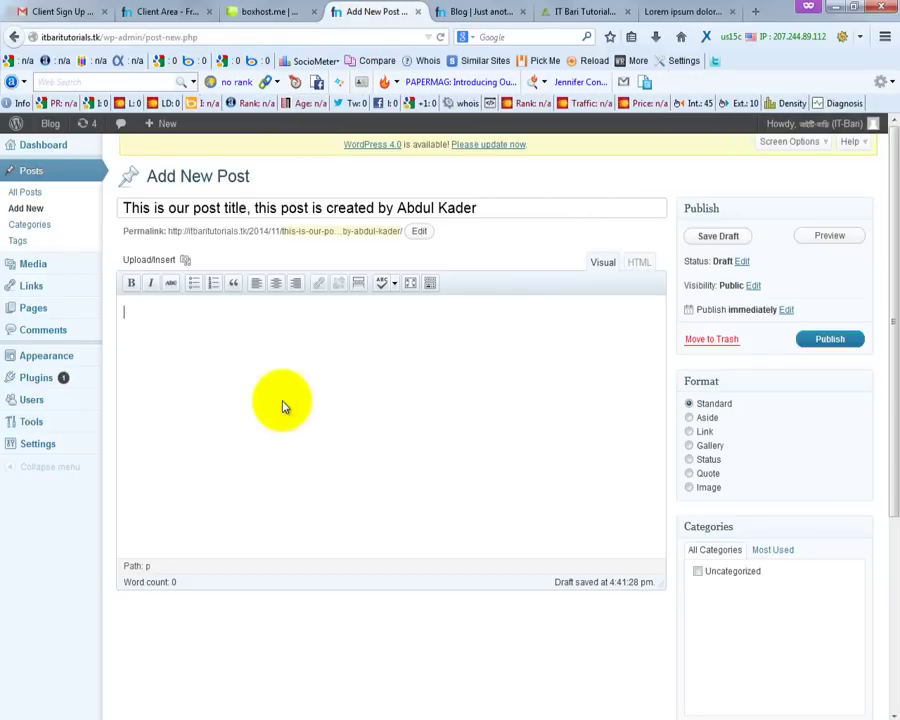
{"action": "type", "text": "Lorem ipsum dolor sit amet, consectetuer adipiscing elit, sed diam nonummy nibh euismod tincidunt ut laoreet dolore magna aliquam erat volutpat. Ut wisi enim ad minim veniam, quis nostrud exerci tation ullamcorper suscipit lobortis nisl ut aliquip ex ea commodo consequat. Duis autem vel eum iriure dolor in hendrerit in vulputate velit esse molestie consequat, vel illum dolore eu feugiat nulla facilisis at vero eros et accumsan et iusto odio dignissim qui blandit praesent luptatum zzril delenit augue duis dolore te feugait nulla facilisi. Nam liber tempor cum soluta nobis eleifend option congue nihil imperdiet doming id quod mazim placerat facer possim assum. Typi non habent claritatem insitam; est usus legentis in iis qui facit eorum claritatem. Investigationes demonstraverunt lectores legere me lius quod ii legunt saepius. Claritas est etiam processus dynamicus, qui sequitur mutationem consuetudium lectorum. Mirum est notare quam littera gothica, quam nunc putamus parum claram, anteposuit litterarum formas humanitatis per seacula quarta decima et quinta decima. Eodem modo typi, qui nunc nobis videntur parum clari, fiant sollemnes in futurum."}
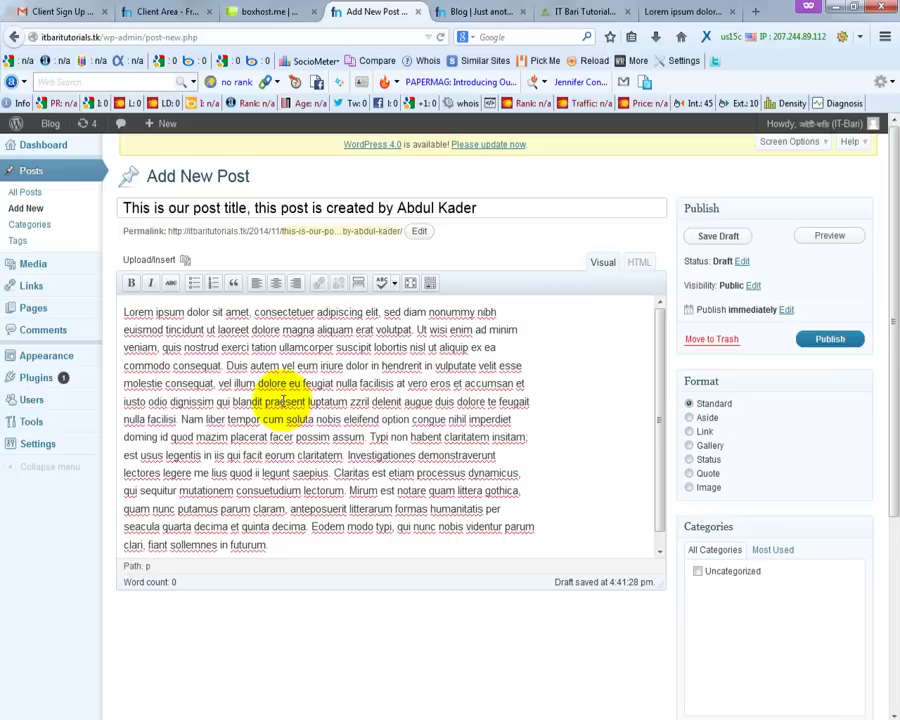
{"action": "key", "text": "ctrl+v"}
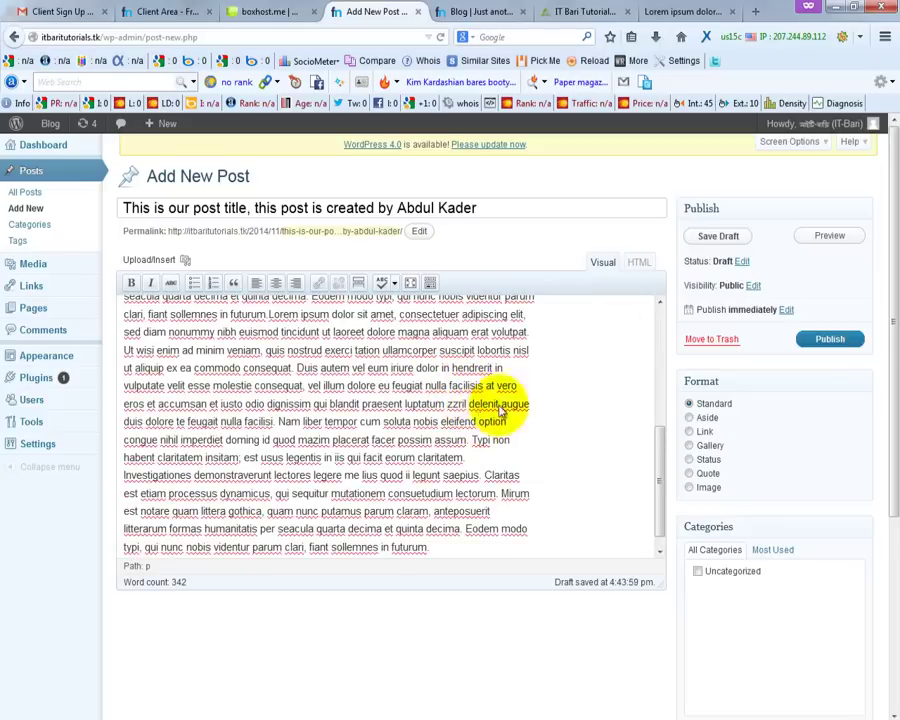
{"action": "scroll", "coordinate": [575, 413], "scroll_direction": "up", "scroll_amount": 10}
{"action": "scroll", "coordinate": [575, 413], "scroll_direction": "down", "scroll_amount": 10}
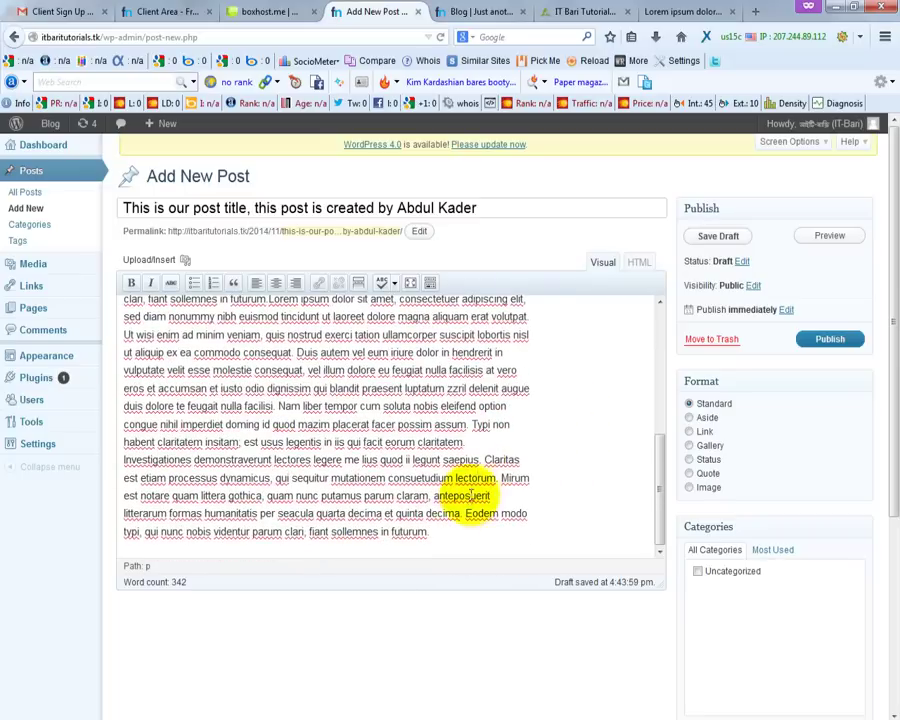
{"action": "scroll", "coordinate": [462, 520], "scroll_direction": "up", "scroll_amount": 10}
{"action": "scroll", "coordinate": [483, 405], "scroll_direction": "down", "scroll_amount": 5}
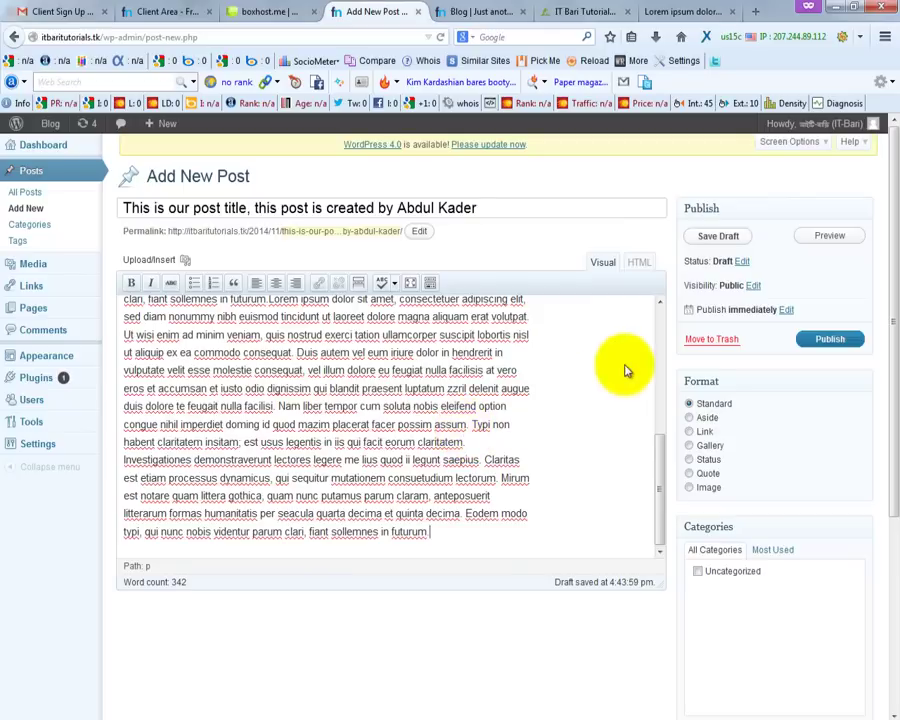
{"action": "scroll", "coordinate": [635, 368], "scroll_direction": "up", "scroll_amount": 5}
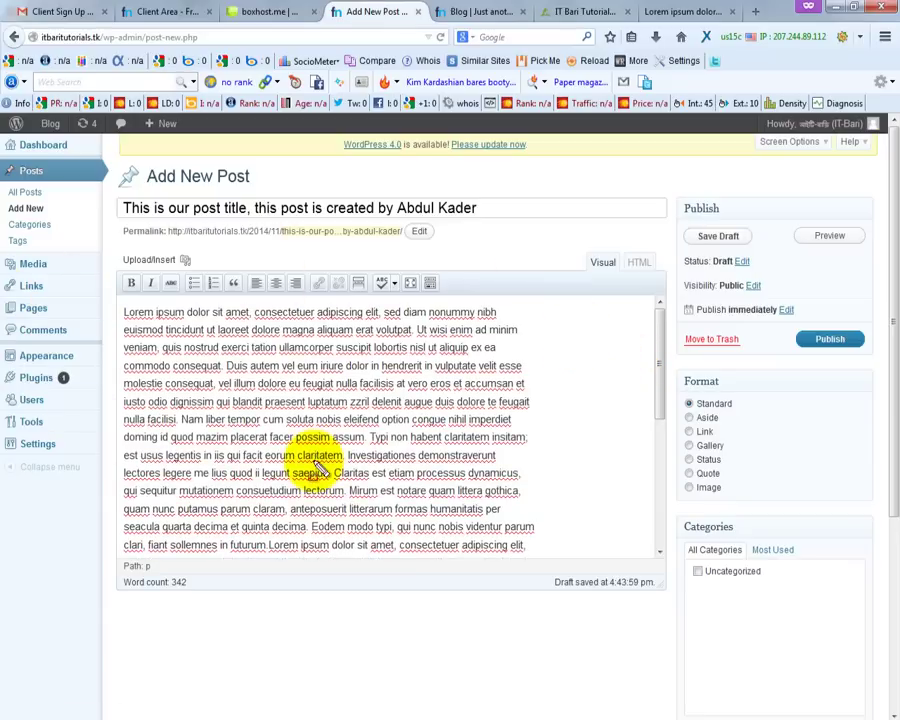
Step: Compare how the post body appears in HTML mode and in Visual mode, ending in Visual mode
{"action": "left_click_drag", "start_coordinate": [575, 241], "coordinate": [673, 294]}
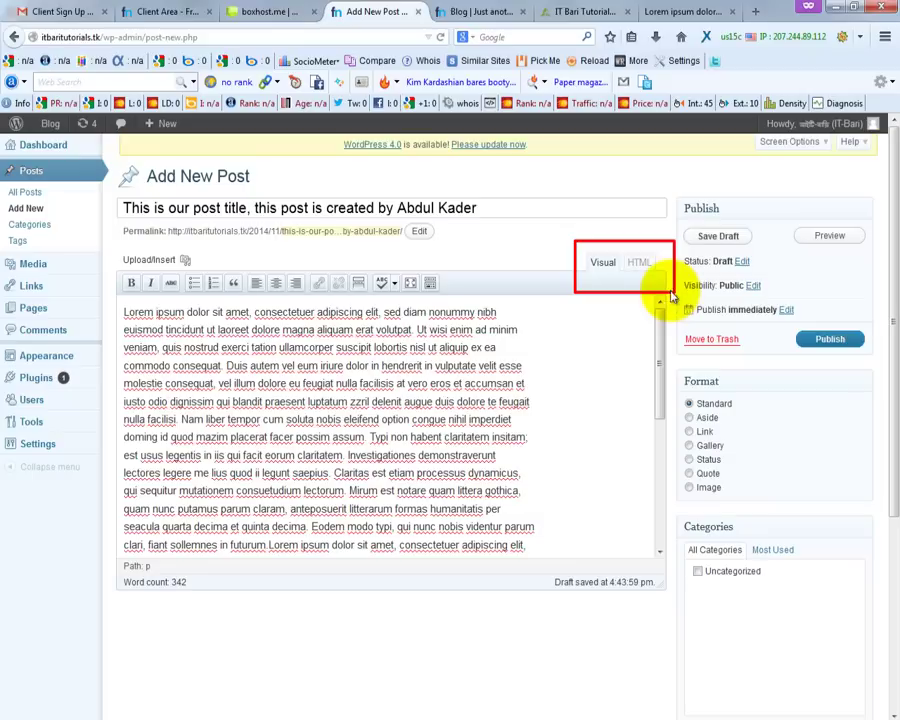
{"action": "key", "text": "Escape"}
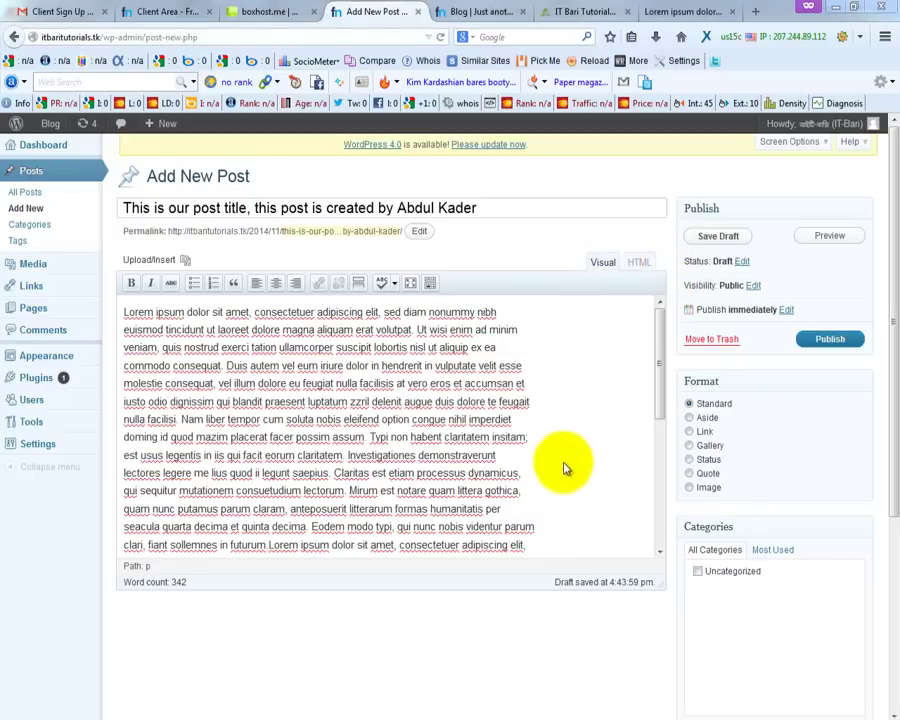
{"action": "scroll", "coordinate": [563, 465], "scroll_direction": "down", "scroll_amount": 5}
{"action": "scroll", "coordinate": [563, 465], "scroll_direction": "up", "scroll_amount": 5}
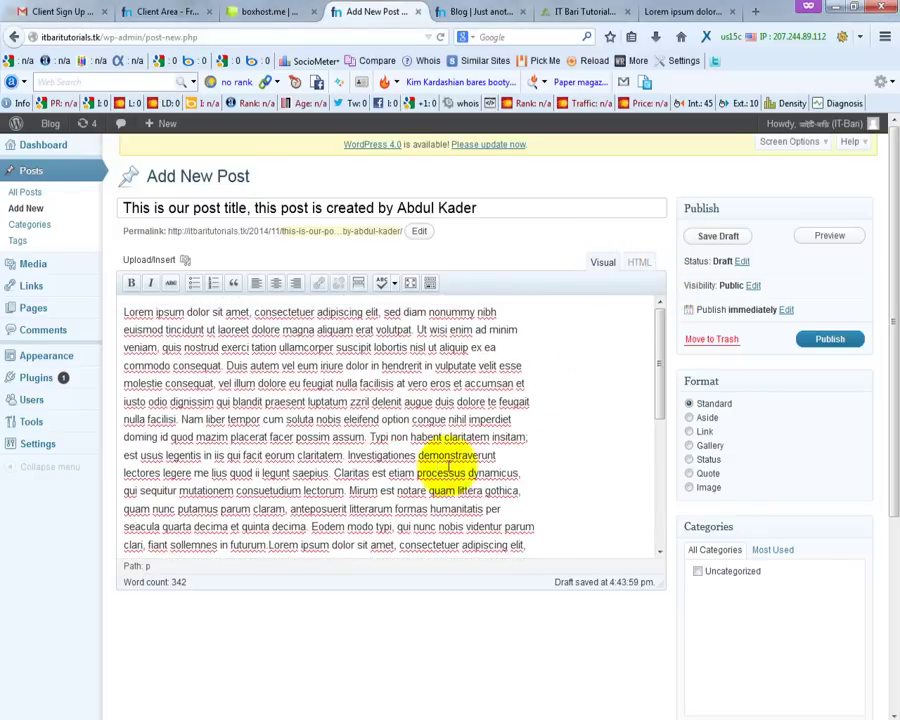
{"action": "left_click_drag", "start_coordinate": [306, 362], "coordinate": [421, 461]}
{"action": "left_click", "coordinate": [458, 453]}
{"action": "left_click", "coordinate": [638, 262]}
{"action": "left_click", "coordinate": [432, 470]}
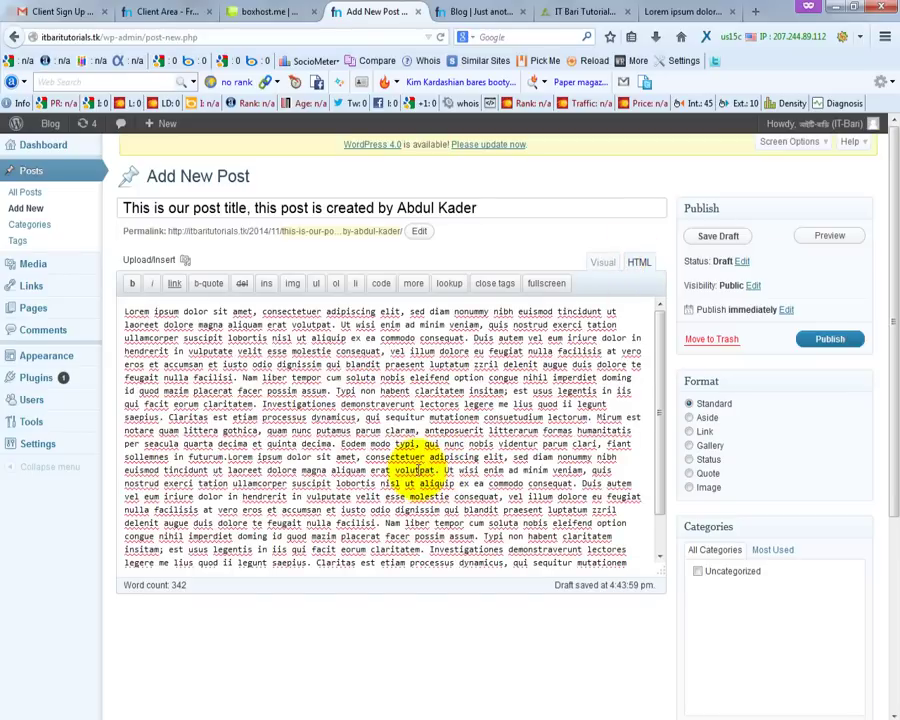
{"action": "left_click", "coordinate": [603, 265]}
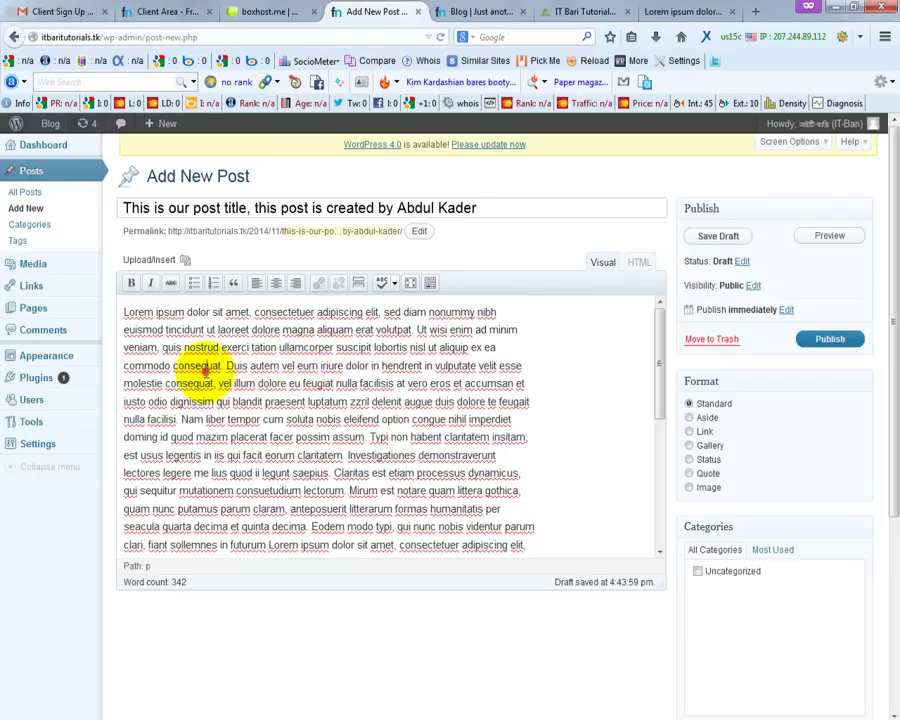
{"action": "left_click", "coordinate": [166, 338]}
{"action": "scroll", "coordinate": [365, 490], "scroll_direction": "down", "scroll_amount": 5}
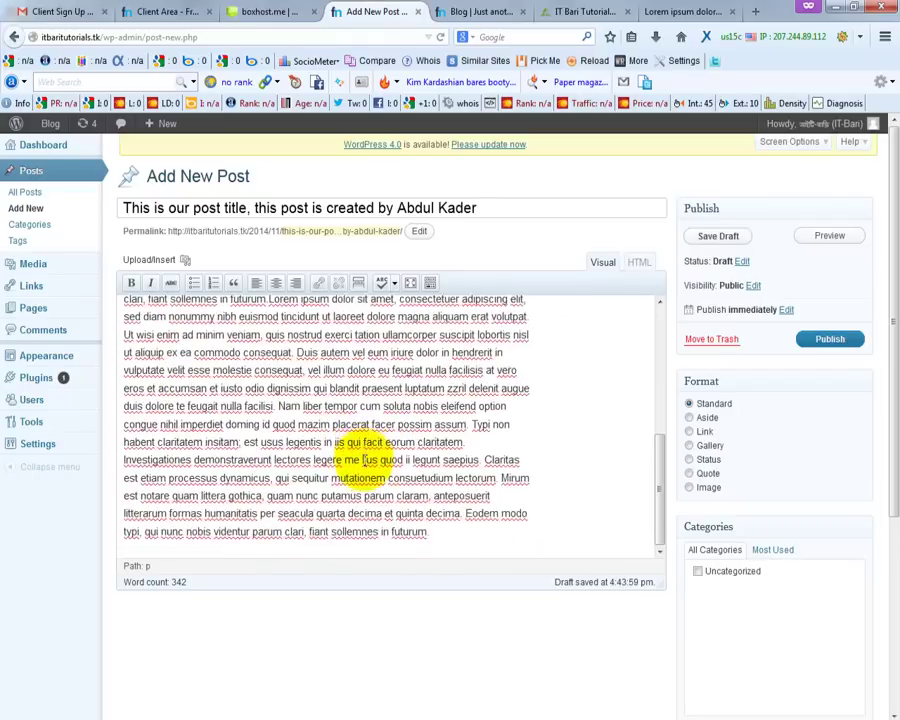
{"action": "scroll", "coordinate": [366, 466], "scroll_direction": "up", "scroll_amount": 5}
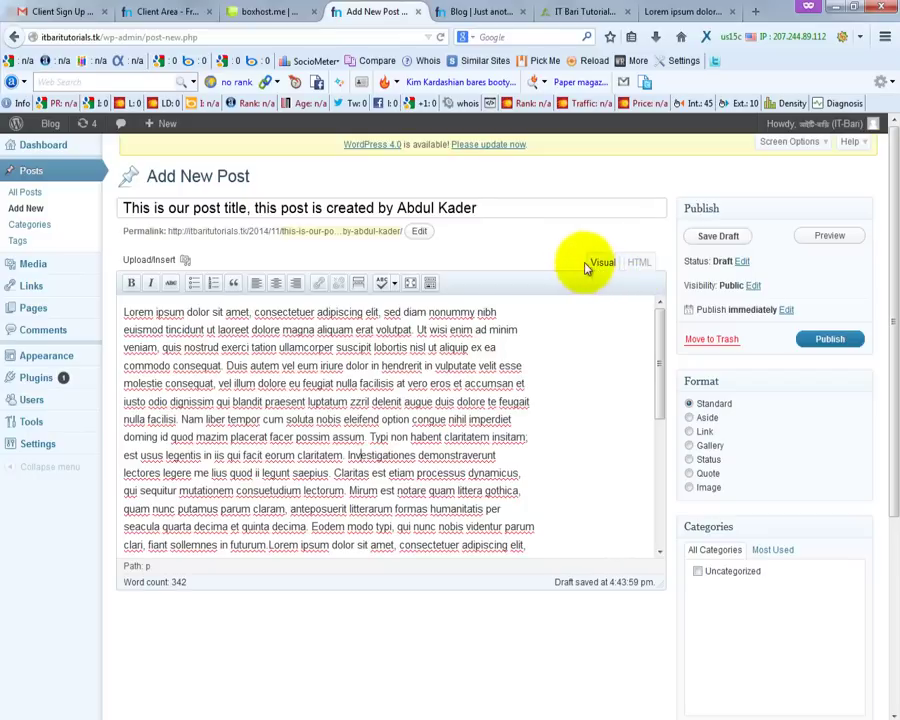
{"action": "left_click_drag", "start_coordinate": [455, 401], "coordinate": [548, 428]}
{"action": "left_click", "coordinate": [536, 473]}
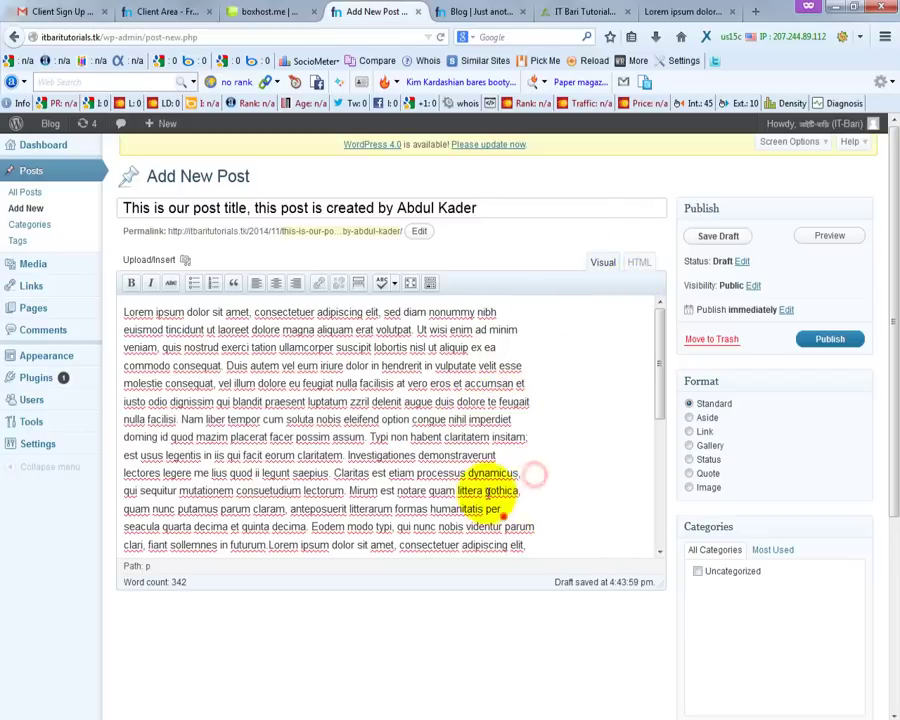
{"action": "left_click_drag", "start_coordinate": [395, 437], "coordinate": [502, 514]}
{"action": "left_click", "coordinate": [351, 405]}
{"action": "left_click_drag", "start_coordinate": [351, 405], "coordinate": [386, 486]}
{"action": "left_click", "coordinate": [397, 508]}
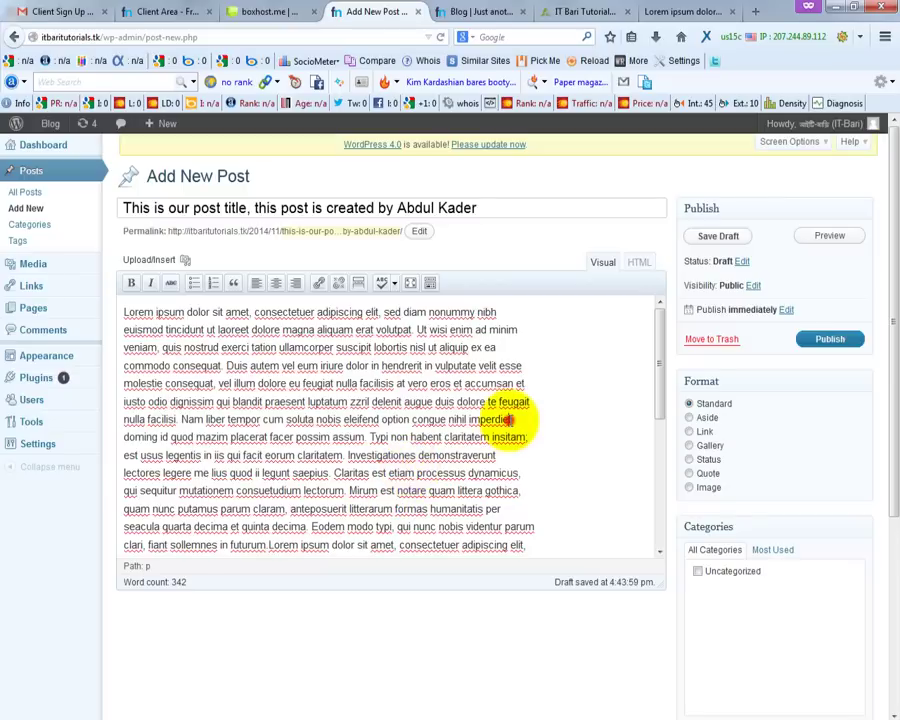
{"action": "scroll", "coordinate": [466, 410], "scroll_direction": "down", "scroll_amount": 3}
{"action": "scroll", "coordinate": [510, 420], "scroll_direction": "up", "scroll_amount": 3}
{"action": "scroll", "coordinate": [500, 420], "scroll_direction": "down", "scroll_amount": 2}
{"action": "scroll", "coordinate": [510, 420], "scroll_direction": "up", "scroll_amount": 2}
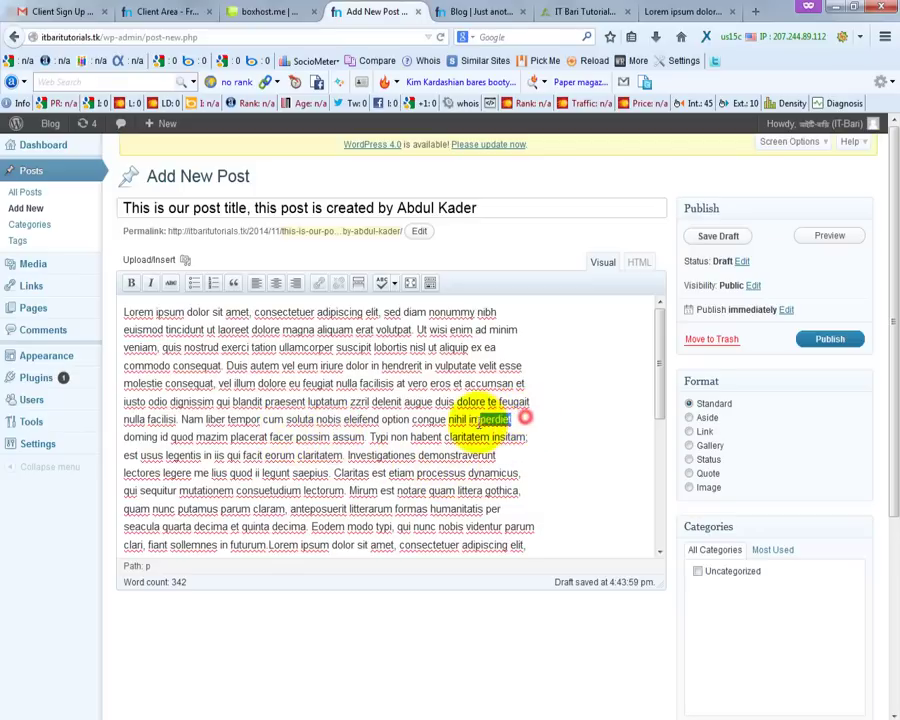
Step: Make the words "Nam liber tempor cum soluta nobis eleifend option congue nihil imperdiet" in the first paragraph bold
{"action": "left_click_drag", "start_coordinate": [540, 418], "coordinate": [184, 419]}
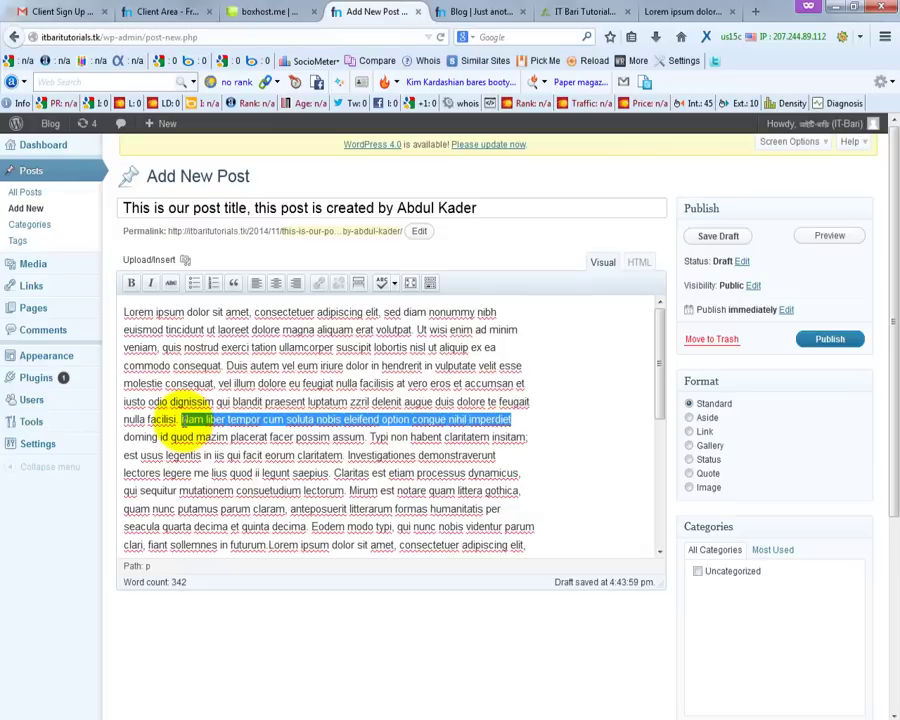
{"action": "left_click", "coordinate": [131, 284]}
{"action": "left_click", "coordinate": [210, 453]}
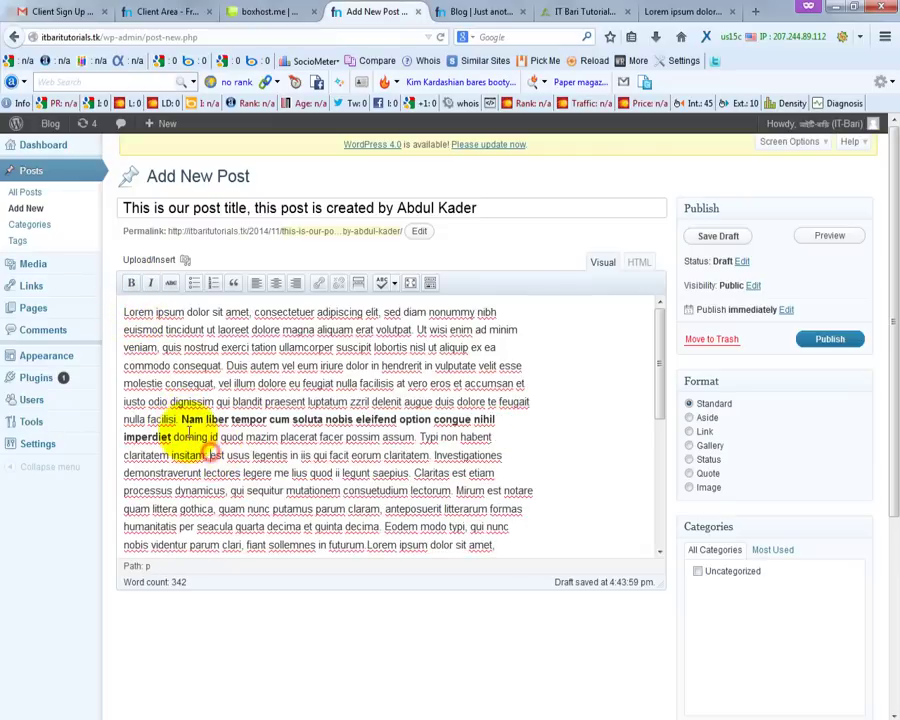
{"action": "scroll", "coordinate": [187, 428], "scroll_direction": "down", "scroll_amount": 5}
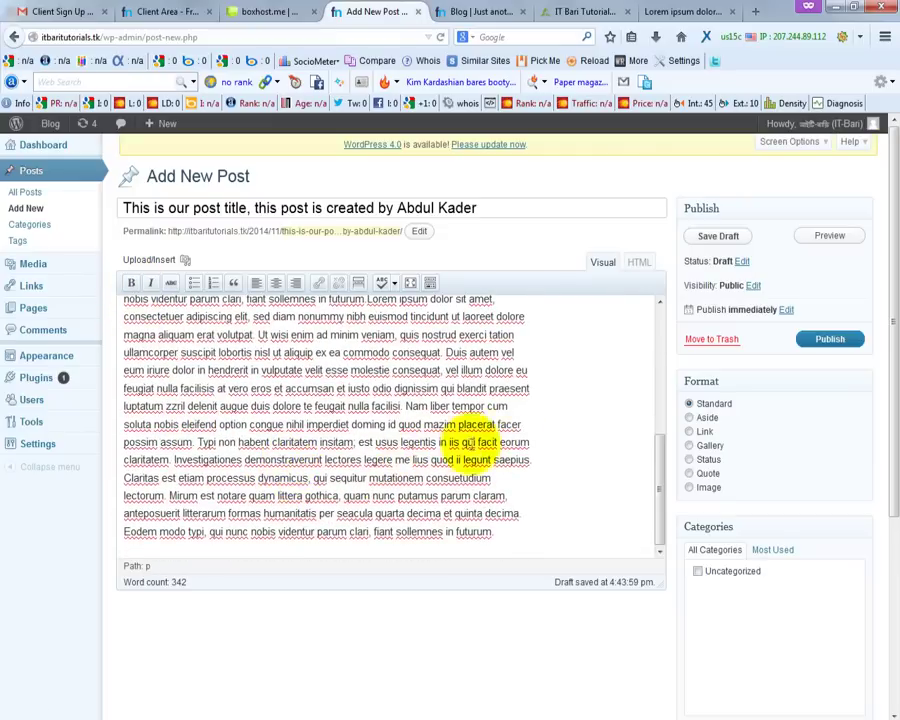
Step: Try block quote formatting on the passage from "vero eros et accumsan" to "claritatem insitam" in the post body, and undo it
{"action": "left_click_drag", "start_coordinate": [357, 442], "coordinate": [218, 388]}
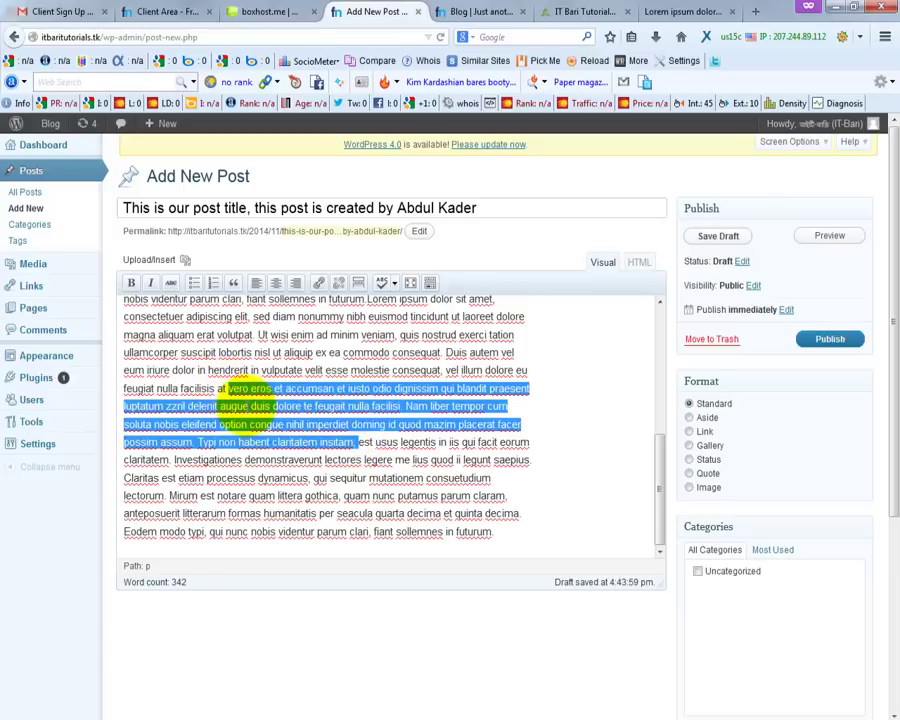
{"action": "left_click", "coordinate": [233, 285]}
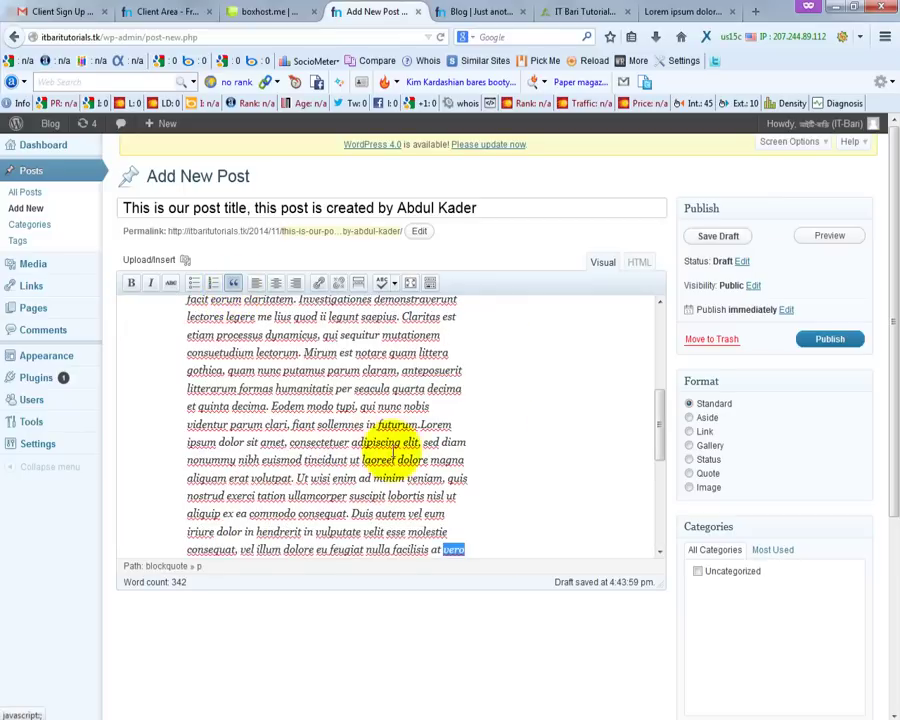
{"action": "scroll", "coordinate": [400, 440], "scroll_direction": "up", "scroll_amount": 5}
{"action": "scroll", "coordinate": [395, 455], "scroll_direction": "down", "scroll_amount": 3}
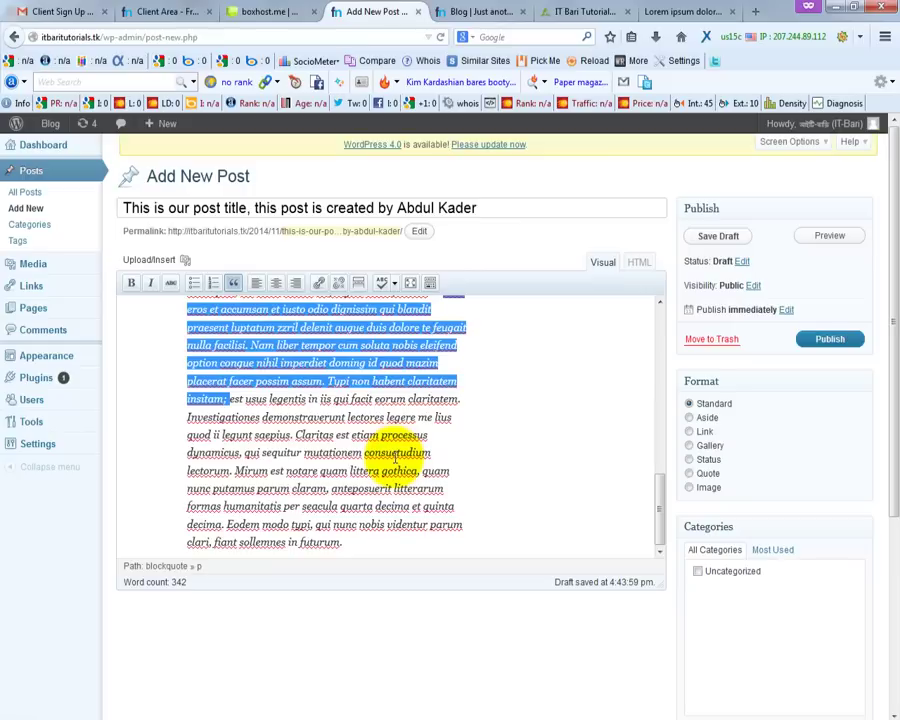
{"action": "key", "text": "ctrl+z"}
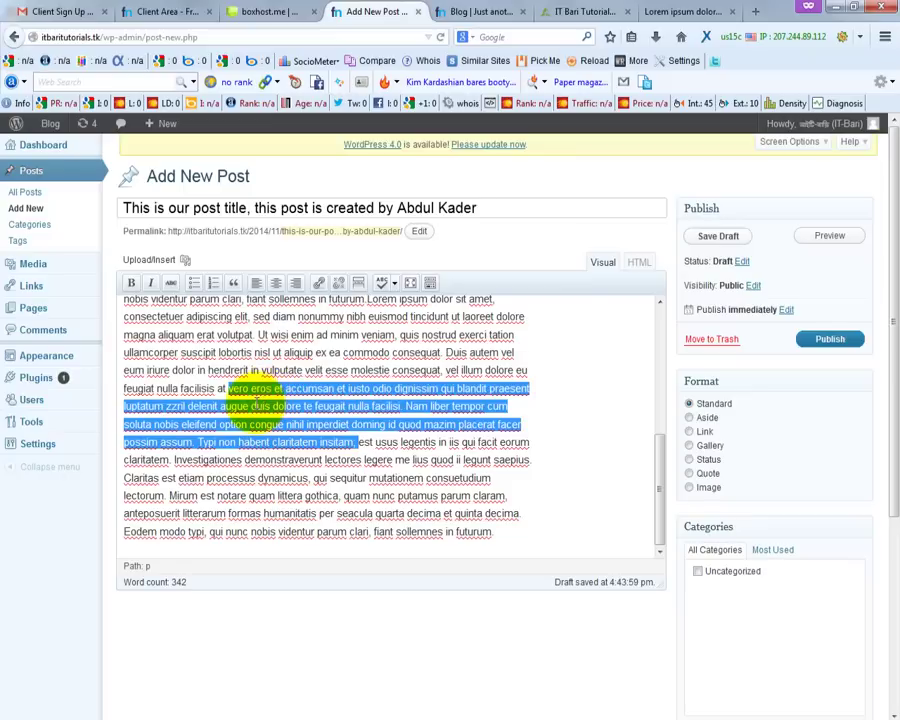
Step: Try centring the post body text, and set it back to left alignment
{"action": "left_click", "coordinate": [275, 284]}
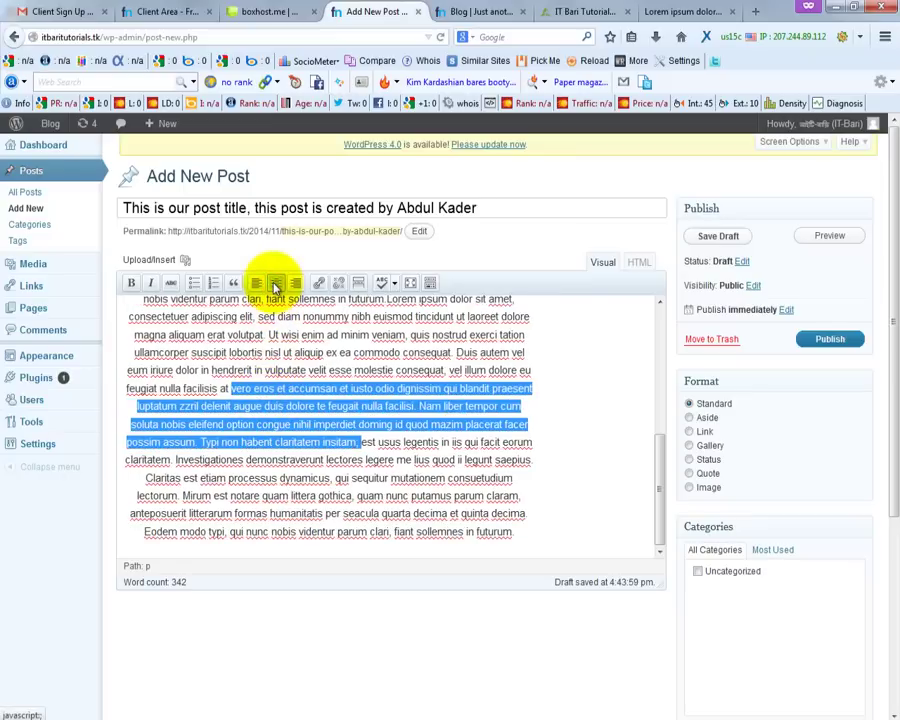
{"action": "left_click", "coordinate": [256, 284]}
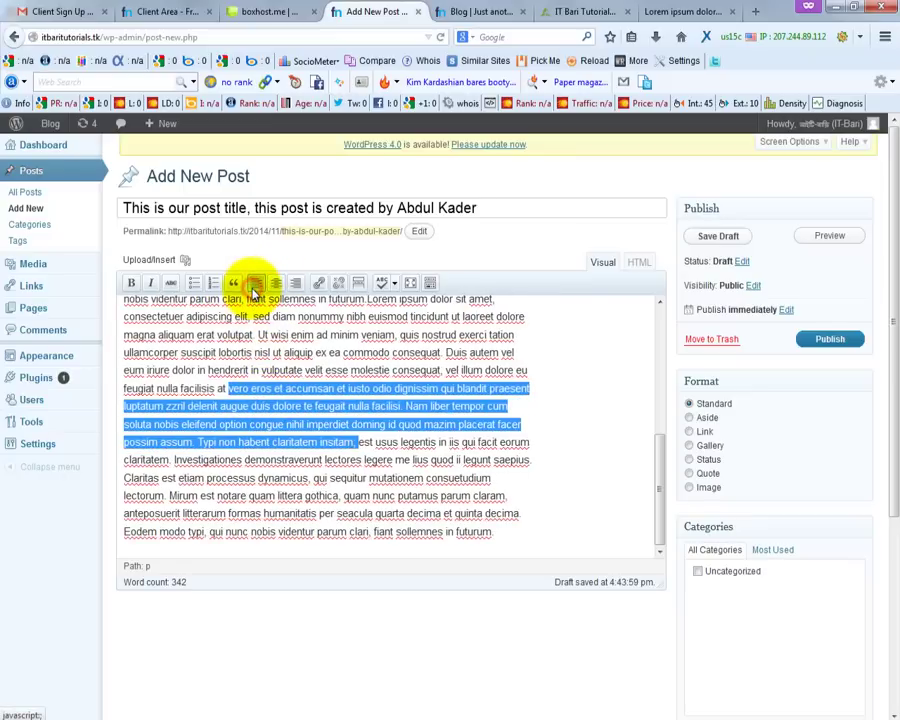
{"action": "left_click", "coordinate": [347, 425]}
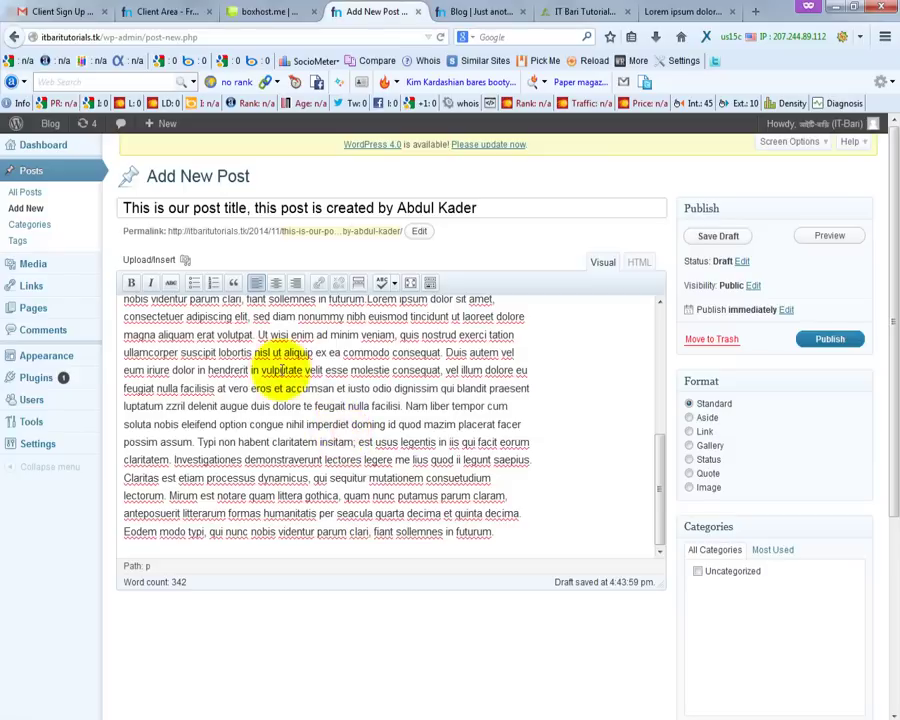
Step: Try turning the post body text into a numbered list, and remove the list formatting
{"action": "left_click_drag", "start_coordinate": [345, 425], "coordinate": [212, 424]}
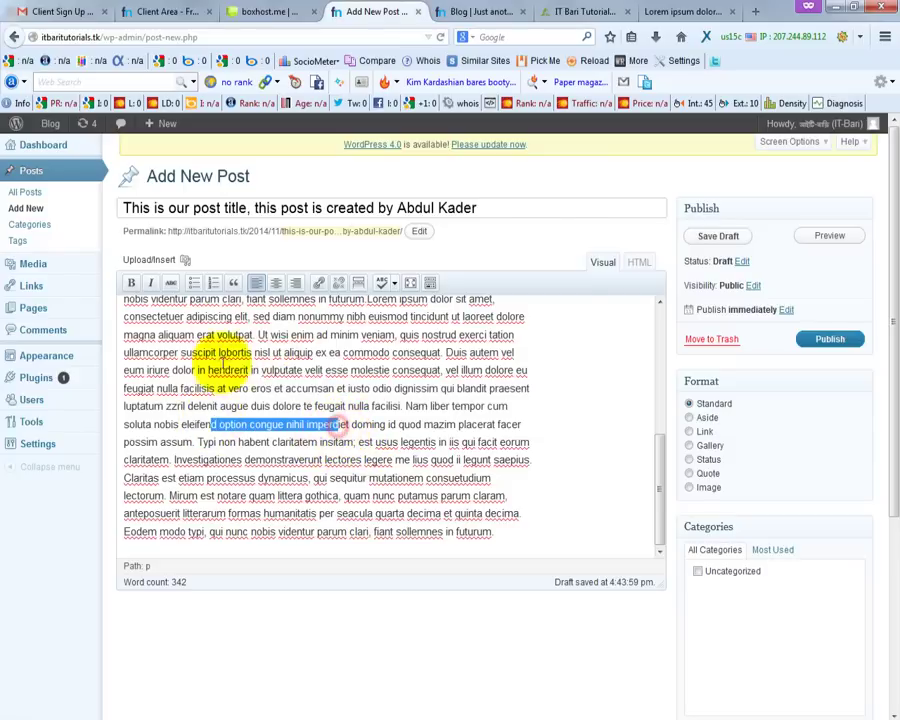
{"action": "left_click", "coordinate": [214, 284]}
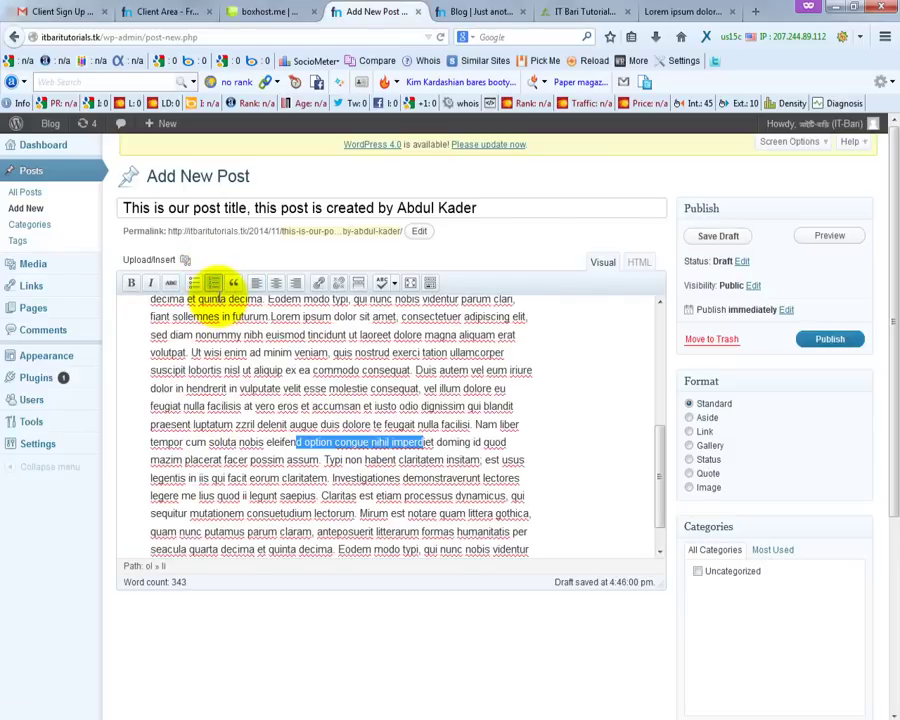
{"action": "left_click", "coordinate": [214, 284]}
{"action": "left_click", "coordinate": [405, 438]}
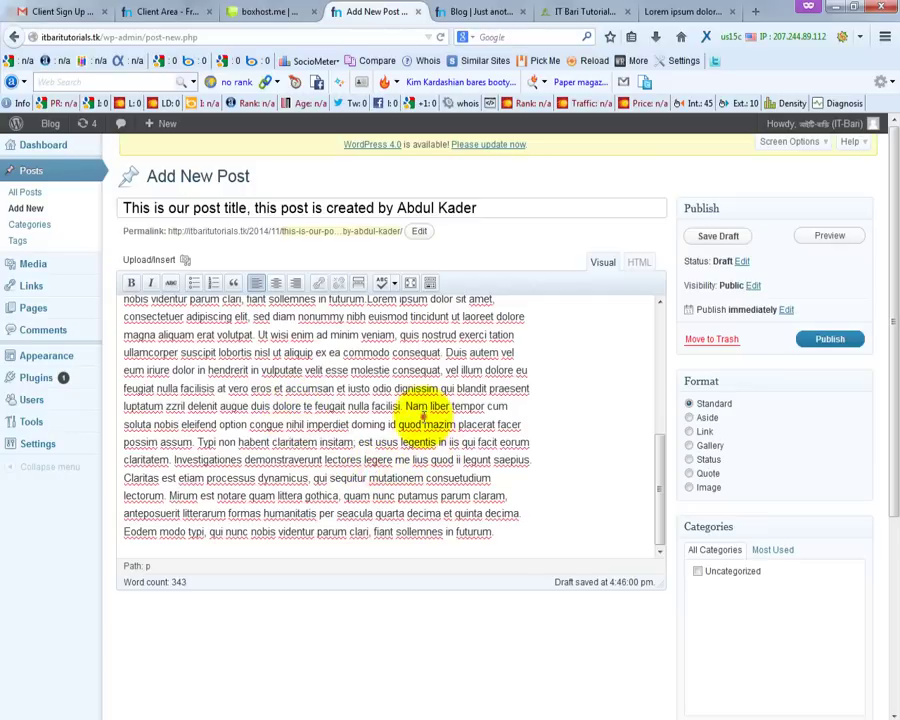
Step: Try strikethrough on the passage from "dolore te feugait" to "doming id quod" near the end of the post body, and remove it
{"action": "left_click_drag", "start_coordinate": [424, 420], "coordinate": [277, 406]}
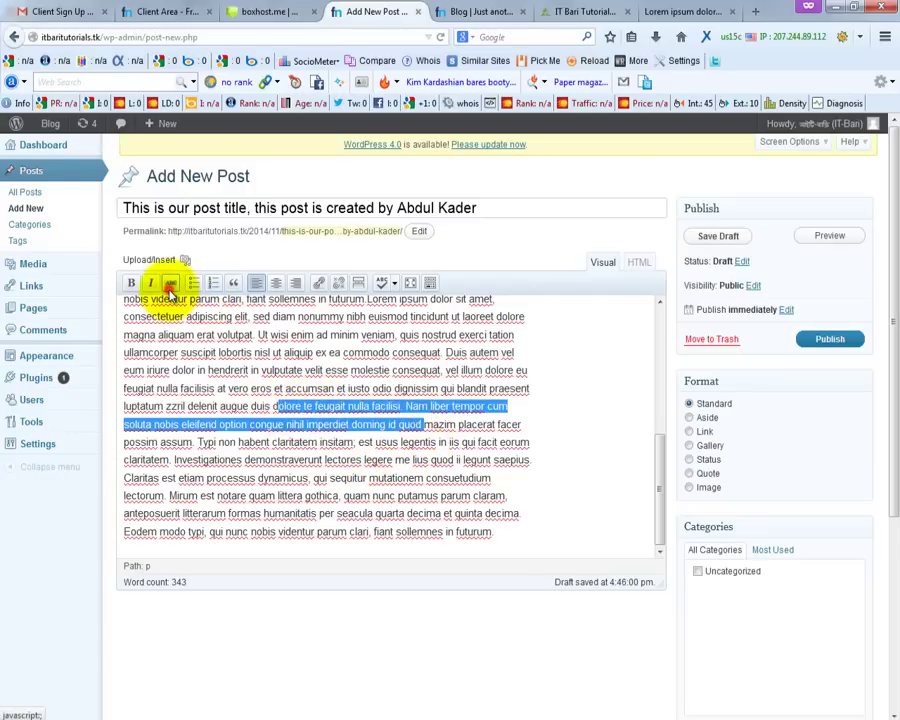
{"action": "left_click", "coordinate": [171, 287]}
{"action": "left_click", "coordinate": [252, 425]}
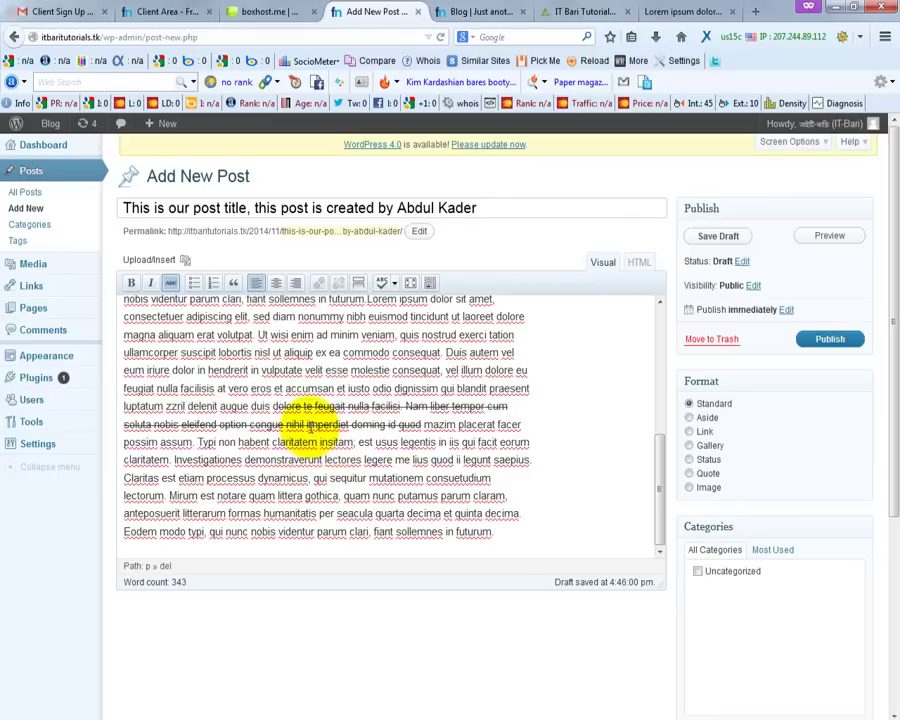
{"action": "left_click_drag", "start_coordinate": [422, 425], "coordinate": [274, 407]}
{"action": "key", "text": "alt+shift+d"}
{"action": "left_click", "coordinate": [330, 516]}
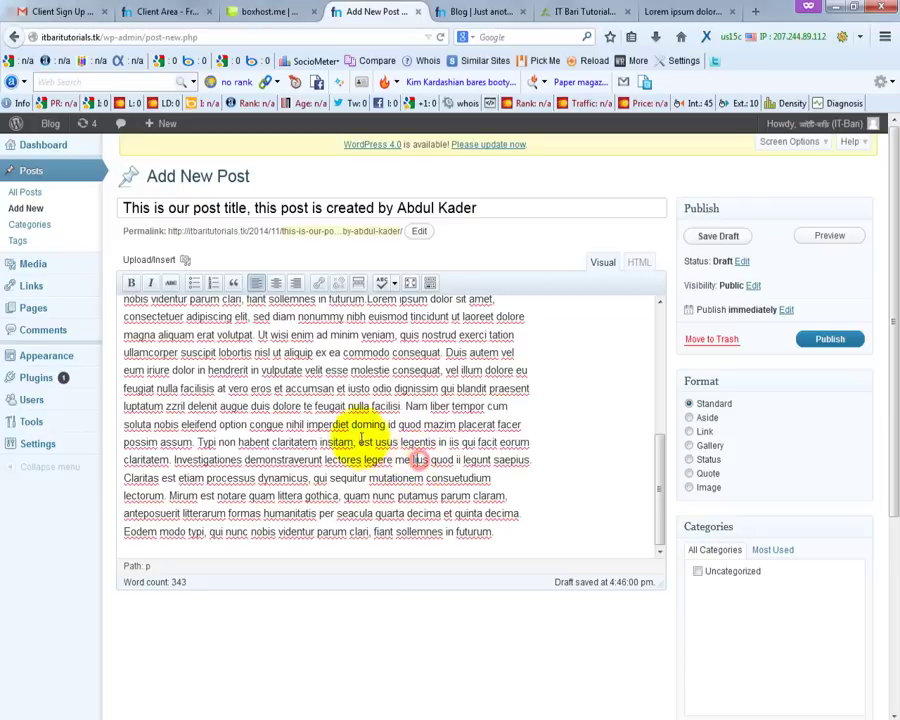
Step: Review the finished post text and the publishing, format, category, tag and featured image settings, including the post's visibility
{"action": "left_click_drag", "start_coordinate": [330, 407], "coordinate": [370, 458]}
{"action": "left_click", "coordinate": [385, 478]}
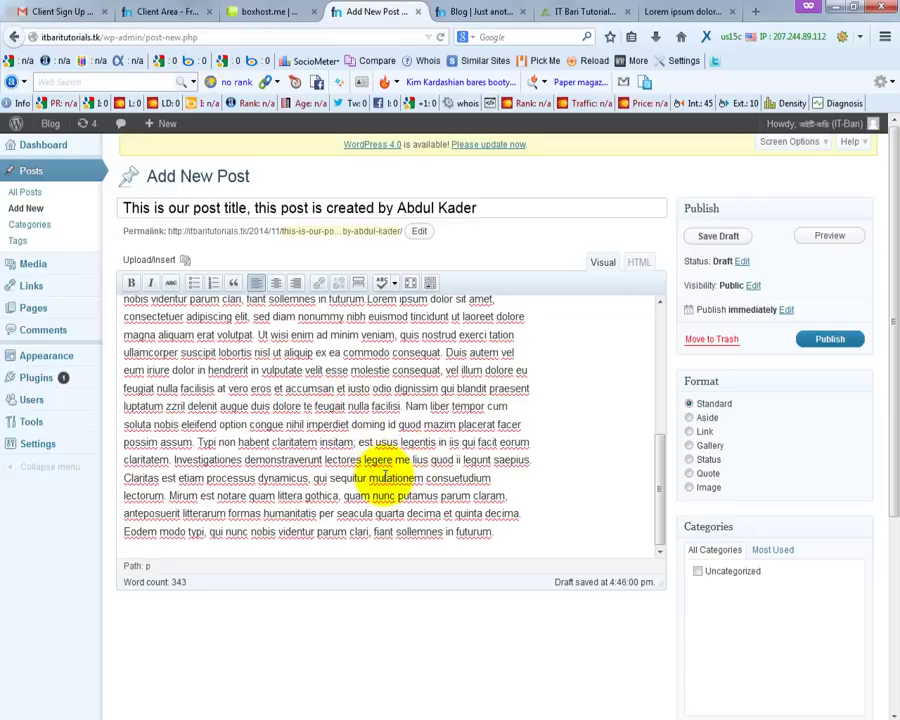
{"action": "scroll", "coordinate": [485, 562], "scroll_direction": "down", "scroll_amount": 3}
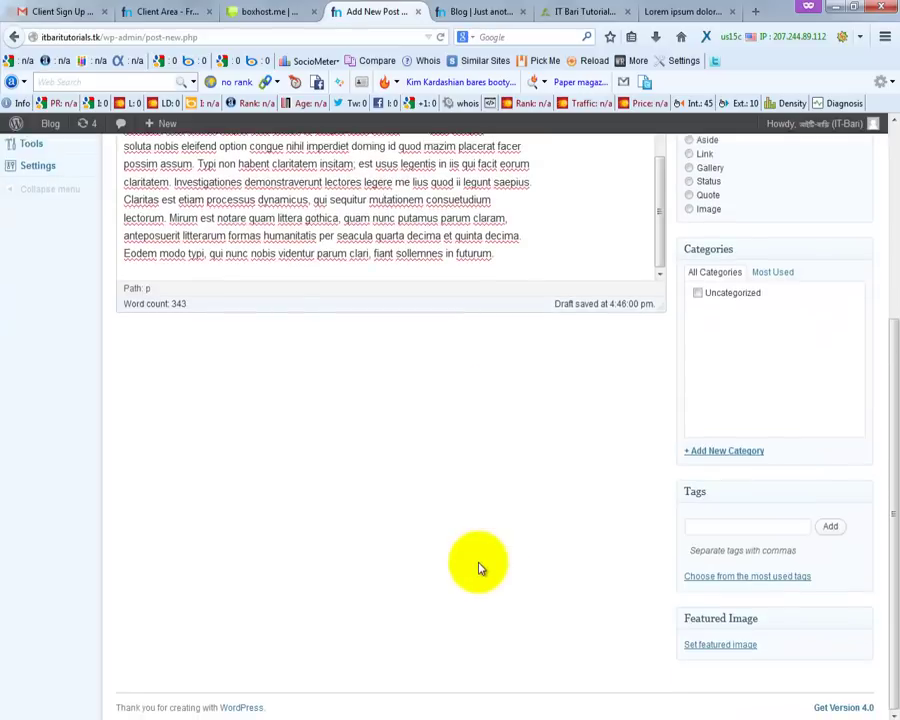
{"action": "scroll", "coordinate": [470, 566], "scroll_direction": "up", "scroll_amount": 3}
{"action": "scroll", "coordinate": [550, 466], "scroll_direction": "up", "scroll_amount": 3}
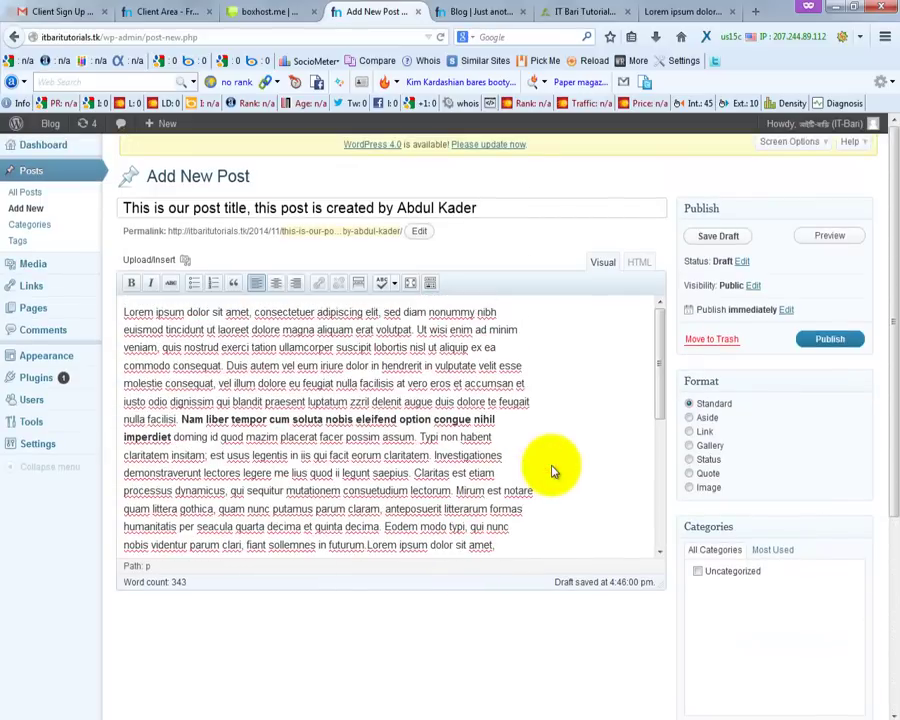
{"action": "scroll", "coordinate": [551, 471], "scroll_direction": "down", "scroll_amount": 3}
{"action": "scroll", "coordinate": [550, 470], "scroll_direction": "up", "scroll_amount": 3}
{"action": "scroll", "coordinate": [708, 446], "scroll_direction": "down", "scroll_amount": 2}
{"action": "scroll", "coordinate": [702, 446], "scroll_direction": "up", "scroll_amount": 2}
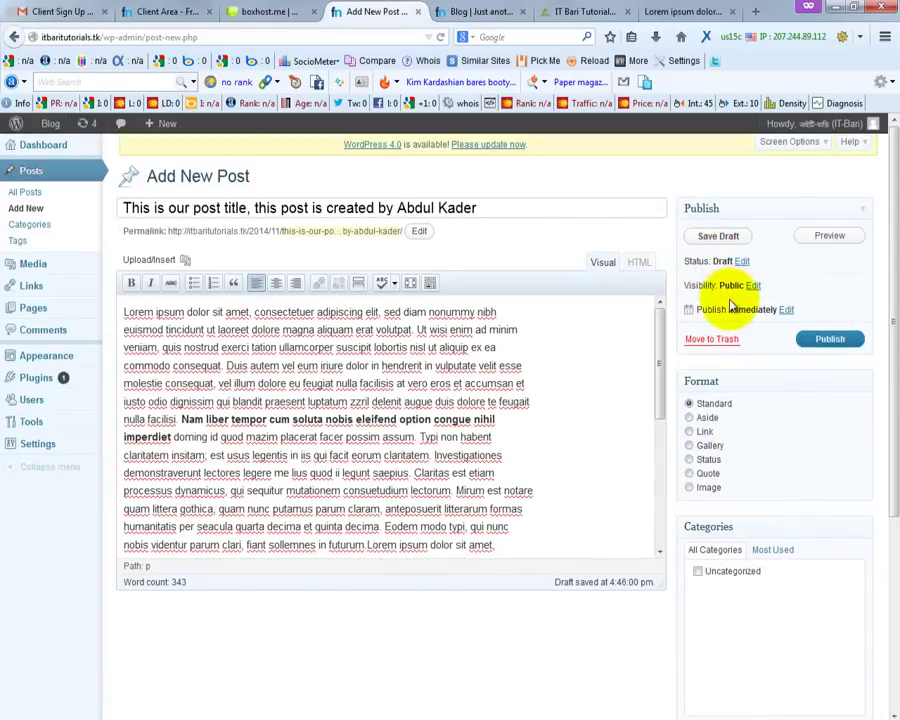
{"action": "left_click_drag", "start_coordinate": [719, 285], "coordinate": [742, 285]}
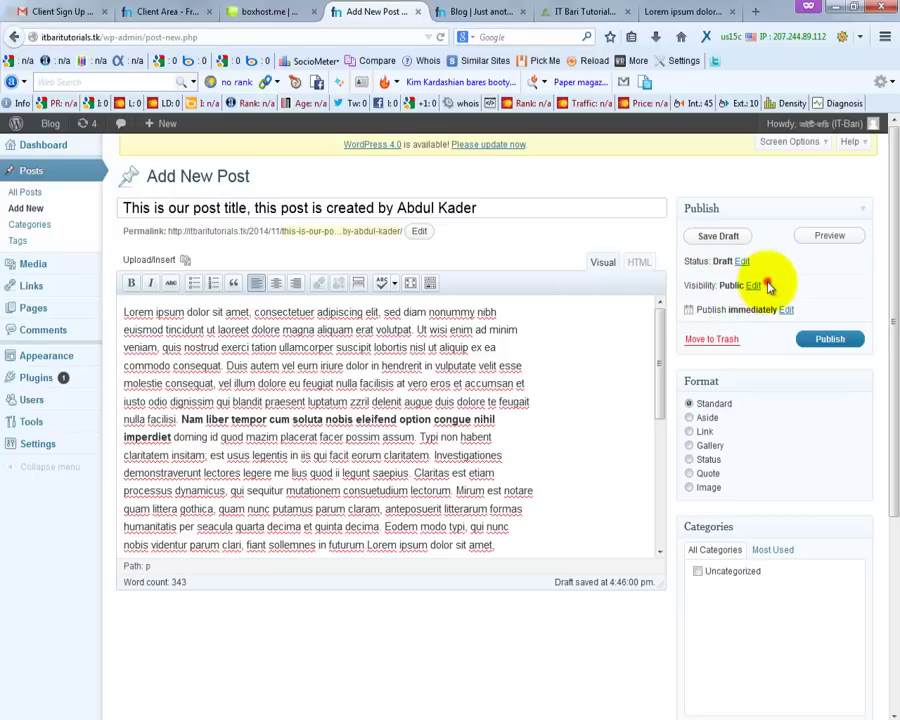
{"action": "left_click", "coordinate": [738, 284]}
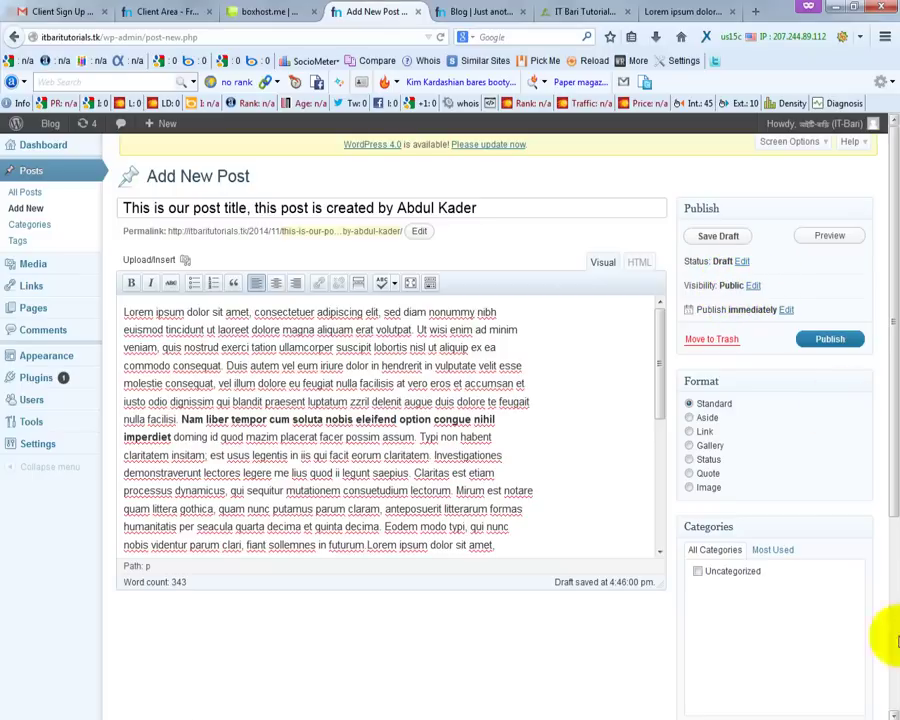
Step: Look at the post's category options, examine the sidebar category list on it-bari.com for comparison, and return to the new post
{"action": "scroll", "coordinate": [759, 639], "scroll_direction": "down", "scroll_amount": 2}
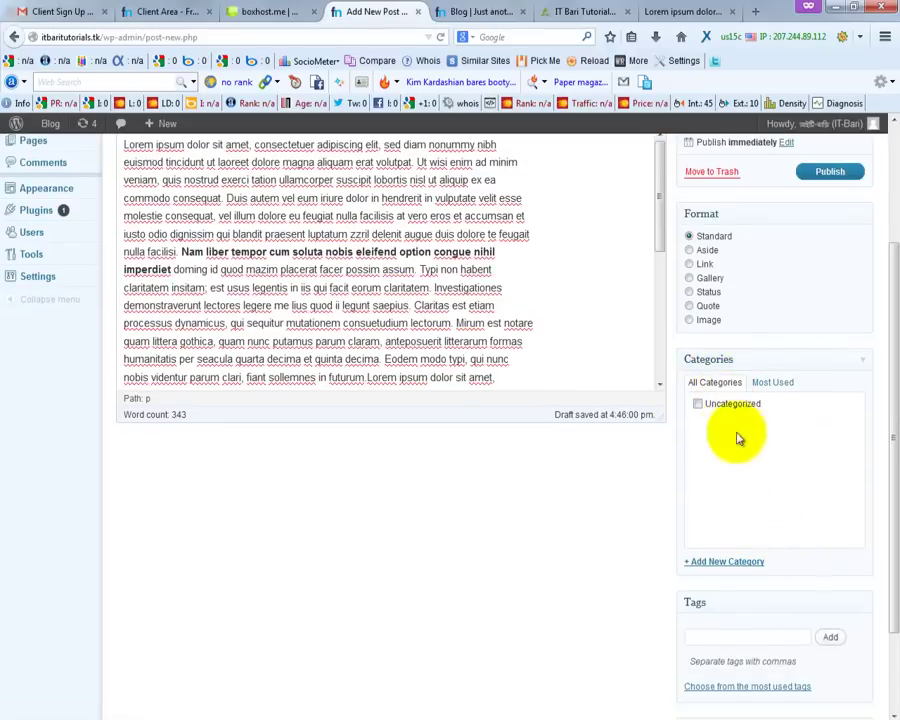
{"action": "left_click", "coordinate": [570, 11]}
{"action": "scroll", "coordinate": [868, 500], "scroll_direction": "down", "scroll_amount": 15}
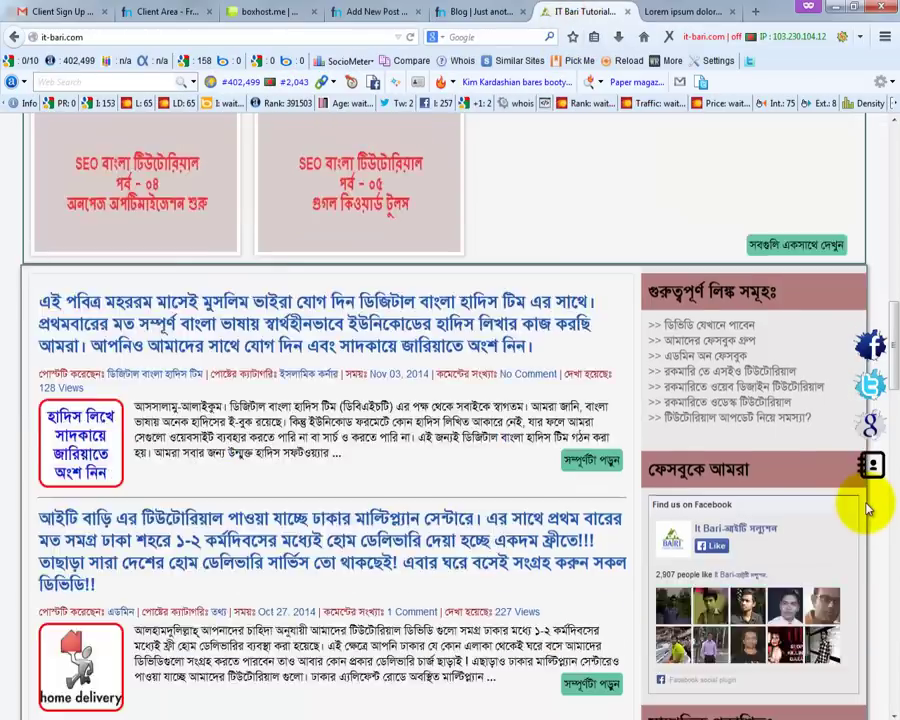
{"action": "scroll", "coordinate": [840, 490], "scroll_direction": "up", "scroll_amount": 2}
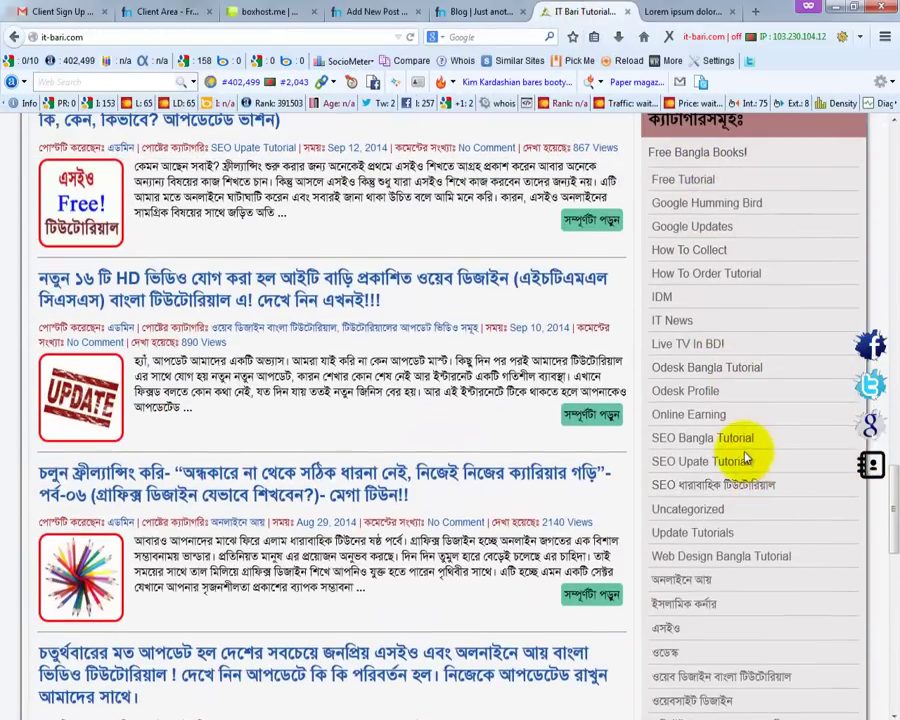
{"action": "mouse_move", "coordinate": [638, 138]}
{"action": "left_mouse_down"}
{"action": "mouse_move", "coordinate": [760, 696]}
{"action": "mouse_move", "coordinate": [850, 714]}
{"action": "left_mouse_up"}
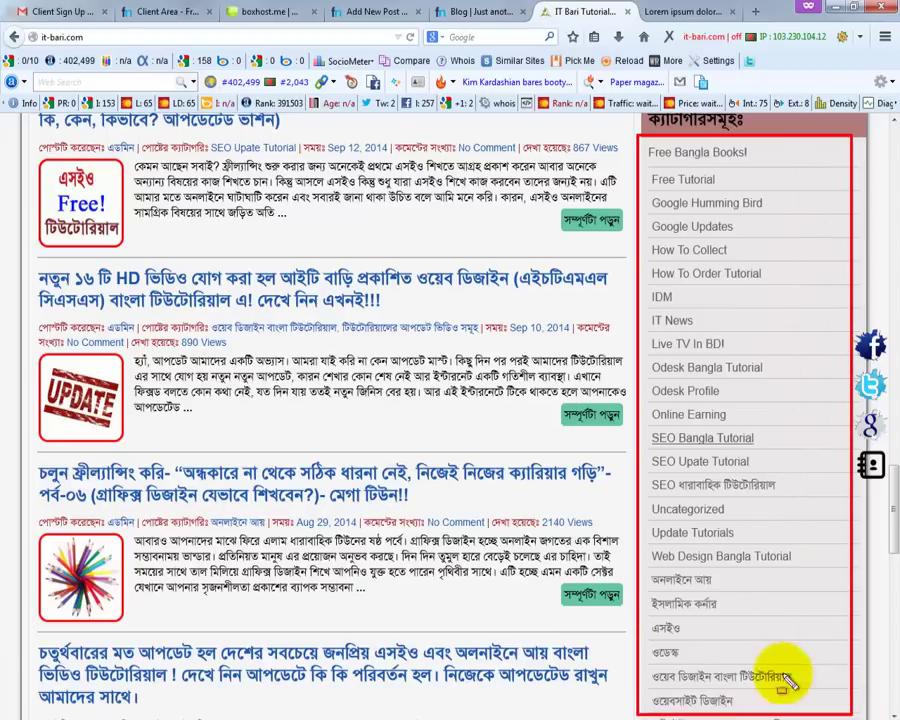
{"action": "left_click", "coordinate": [456, 12]}
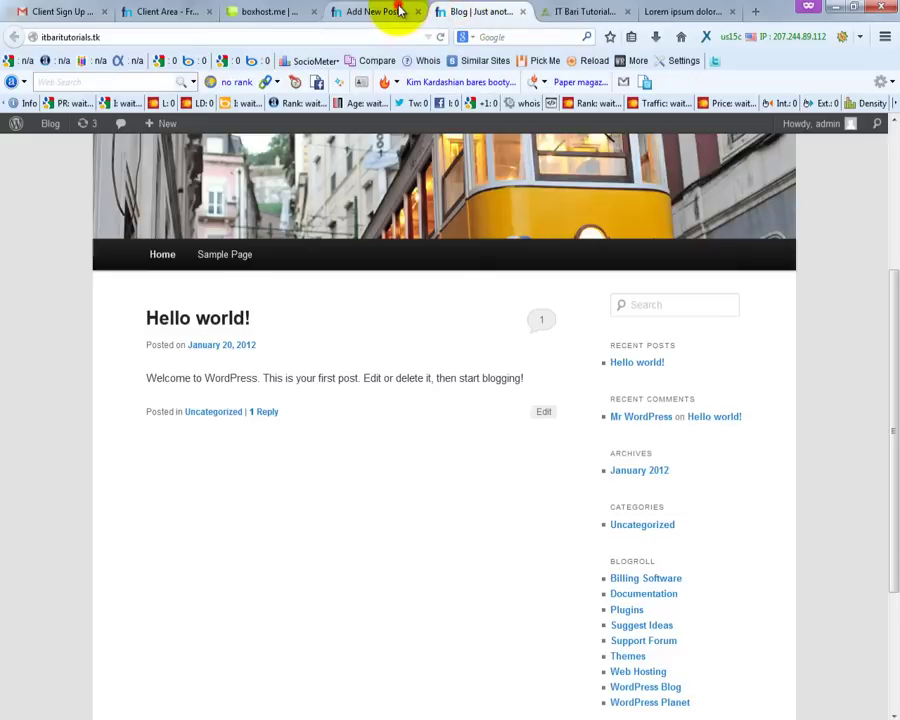
{"action": "left_click", "coordinate": [402, 15]}
Step: Create a new category named "IT Bari" for the post, without a parent category
{"action": "scroll", "coordinate": [770, 608], "scroll_direction": "down", "scroll_amount": 2}
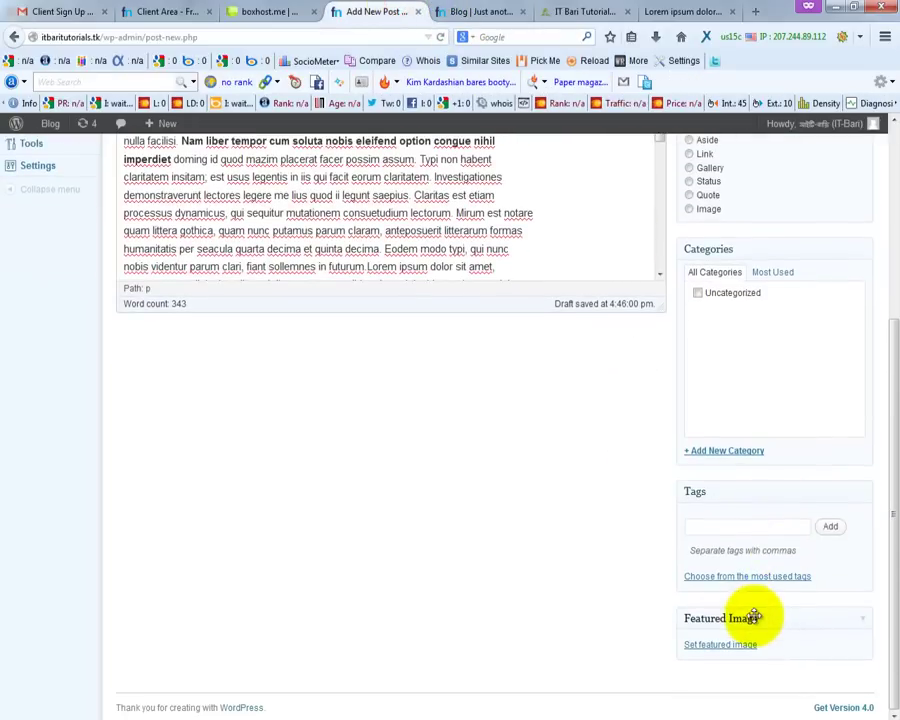
{"action": "scroll", "coordinate": [705, 474], "scroll_direction": "up", "scroll_amount": 3}
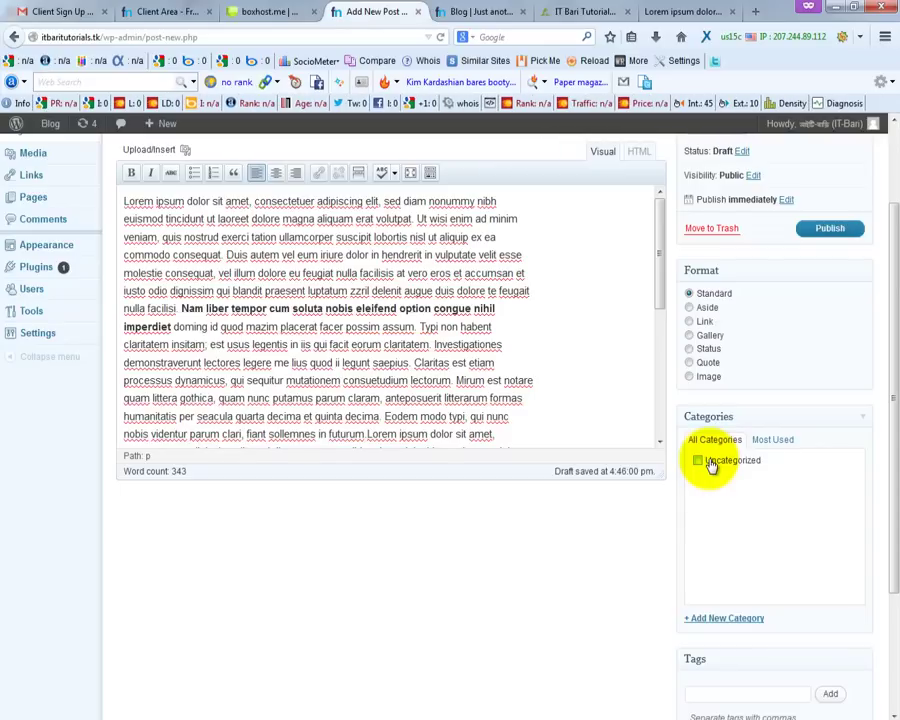
{"action": "scroll", "coordinate": [696, 514], "scroll_direction": "down", "scroll_amount": 3}
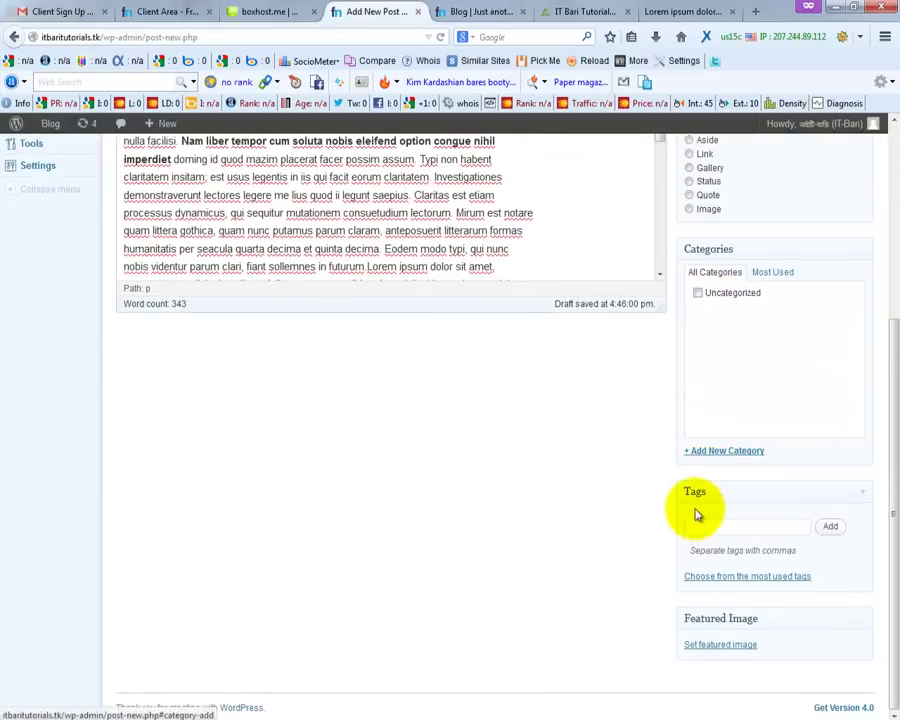
{"action": "scroll", "coordinate": [742, 458], "scroll_direction": "up", "scroll_amount": 1}
{"action": "left_click", "coordinate": [719, 539]}
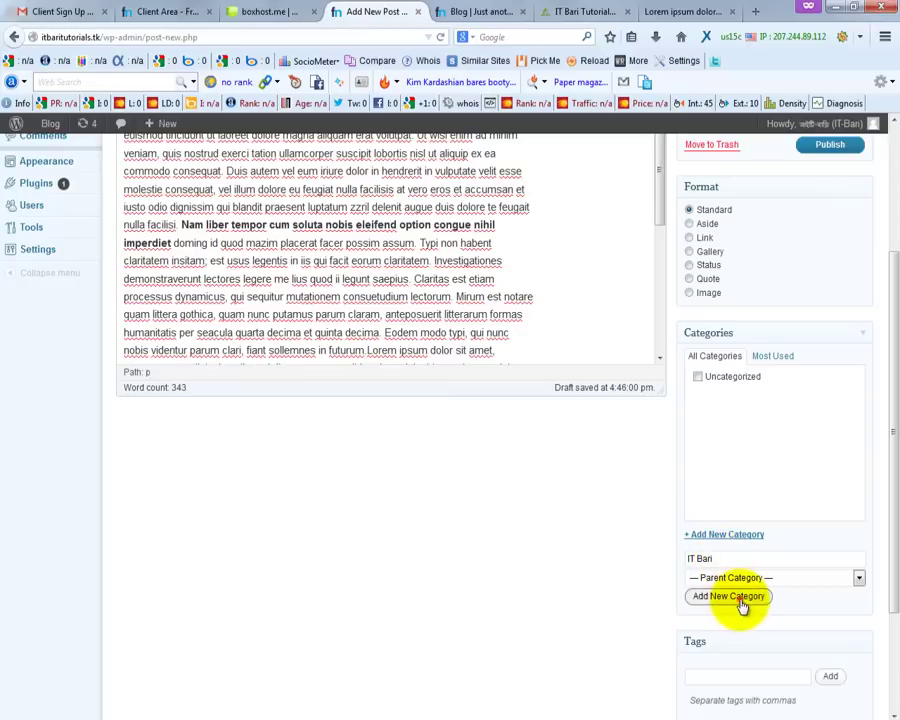
{"action": "left_click", "coordinate": [741, 600]}
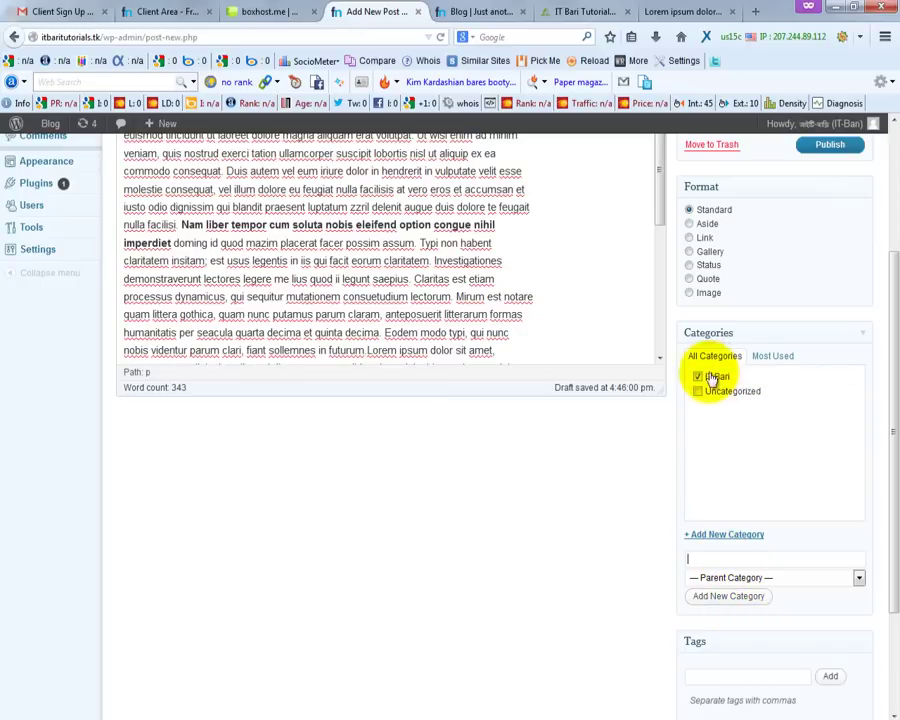
Step: Add the tags "it bari" and "bangla post" to the post
{"action": "scroll", "coordinate": [715, 374], "scroll_direction": "up", "scroll_amount": 3}
{"action": "scroll", "coordinate": [715, 526], "scroll_direction": "down", "scroll_amount": 3}
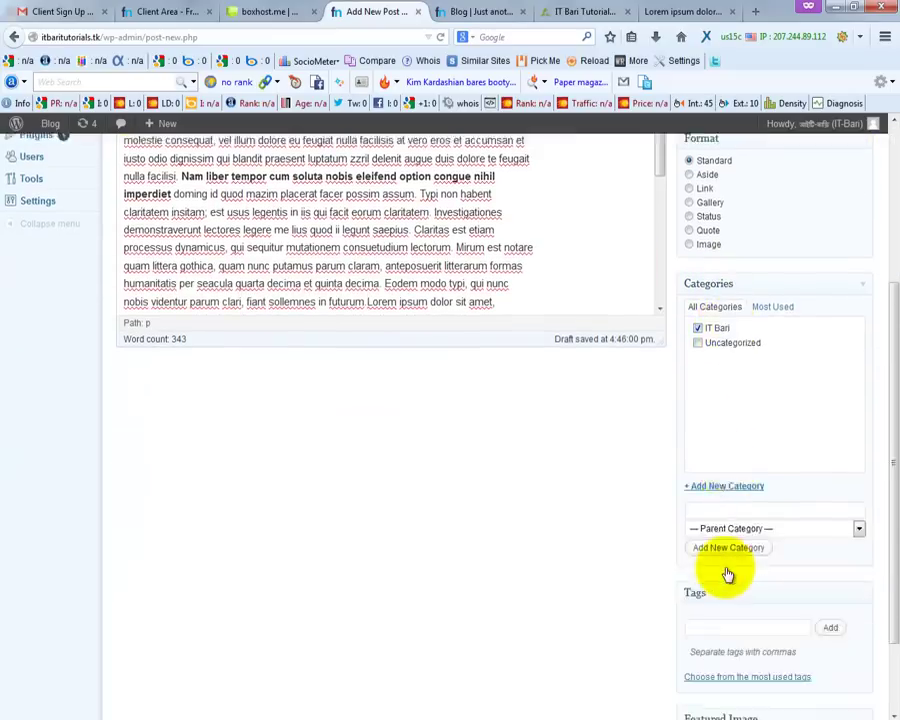
{"action": "left_click", "coordinate": [716, 538]}
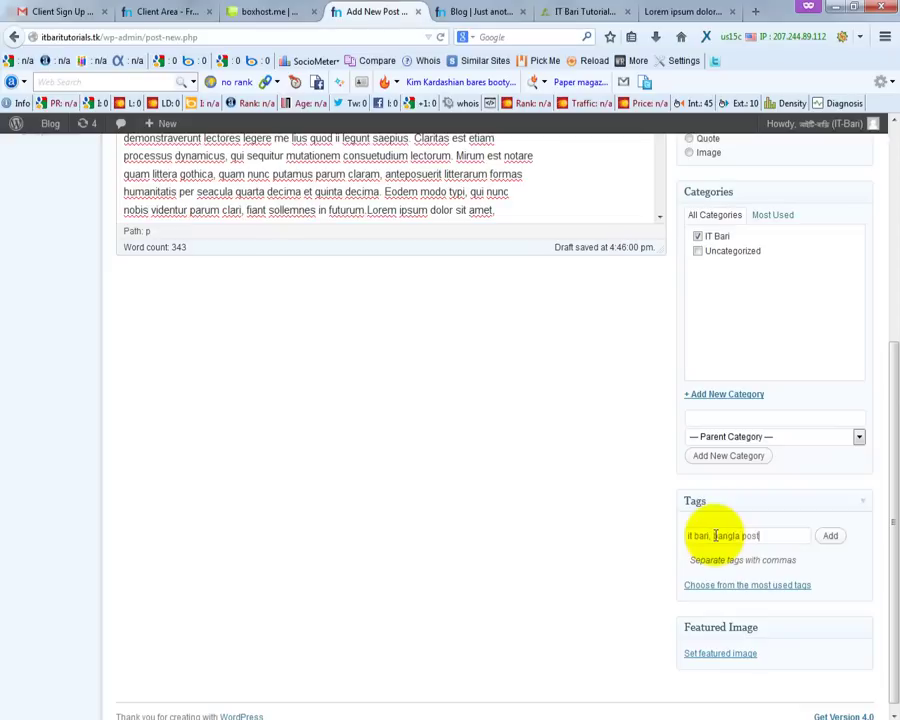
{"action": "left_click", "coordinate": [840, 537]}
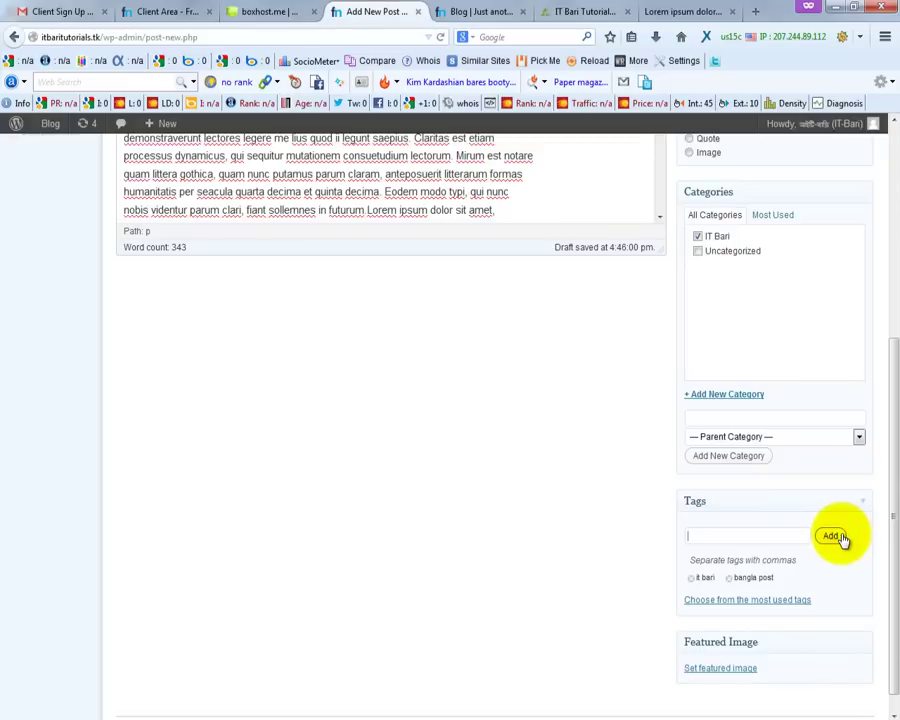
Step: Look at the post's featured image option, and examine the thumbnail images beside the posts on it-bari.com
{"action": "scroll", "coordinate": [886, 530], "scroll_direction": "down", "scroll_amount": 2}
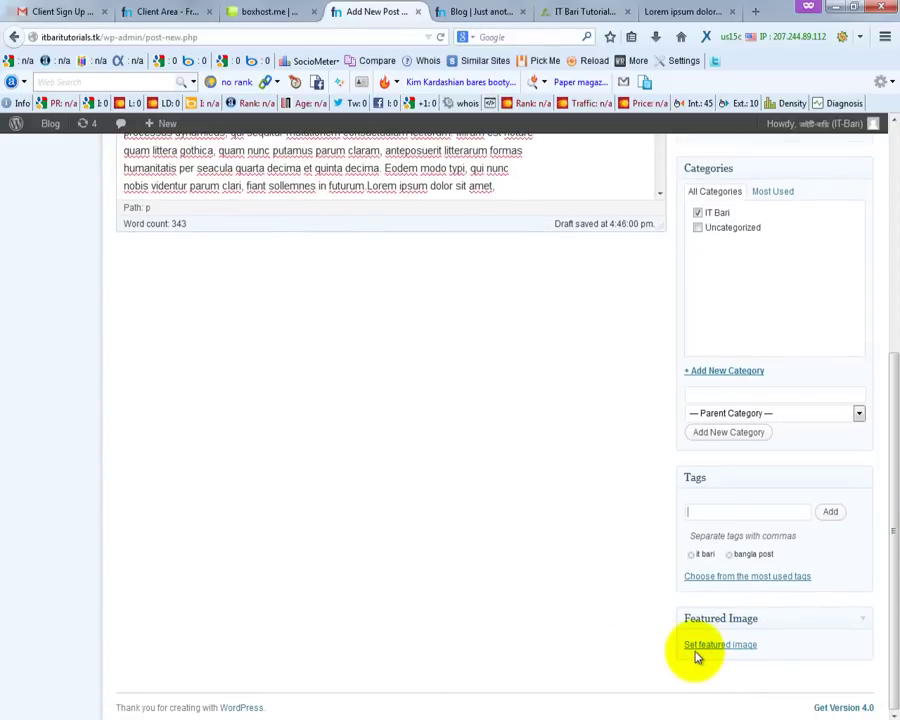
{"action": "left_click", "coordinate": [586, 11]}
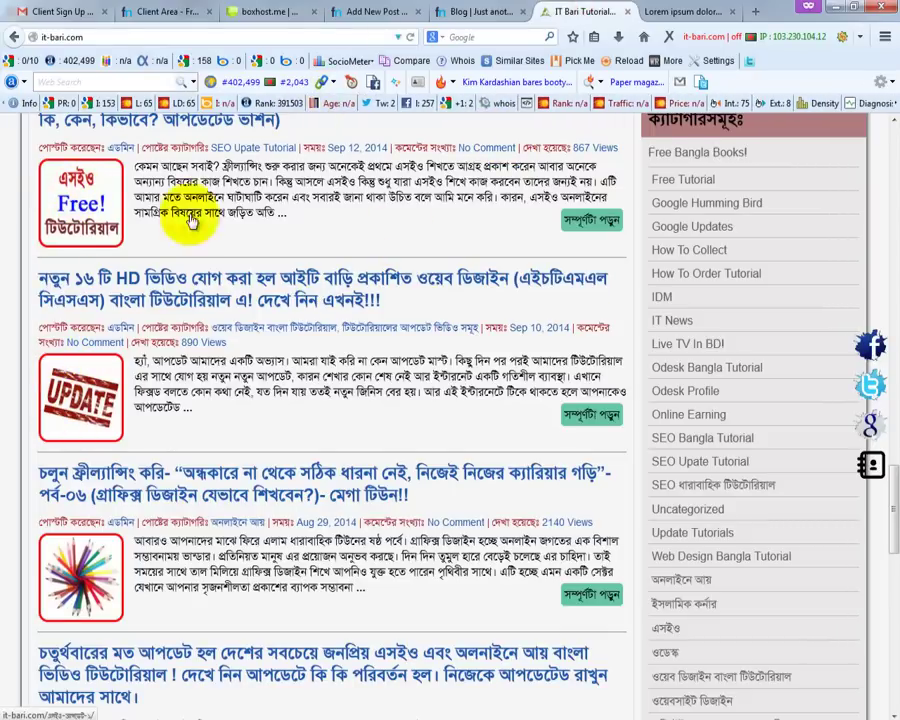
{"action": "scroll", "coordinate": [170, 374], "scroll_direction": "up", "scroll_amount": 2}
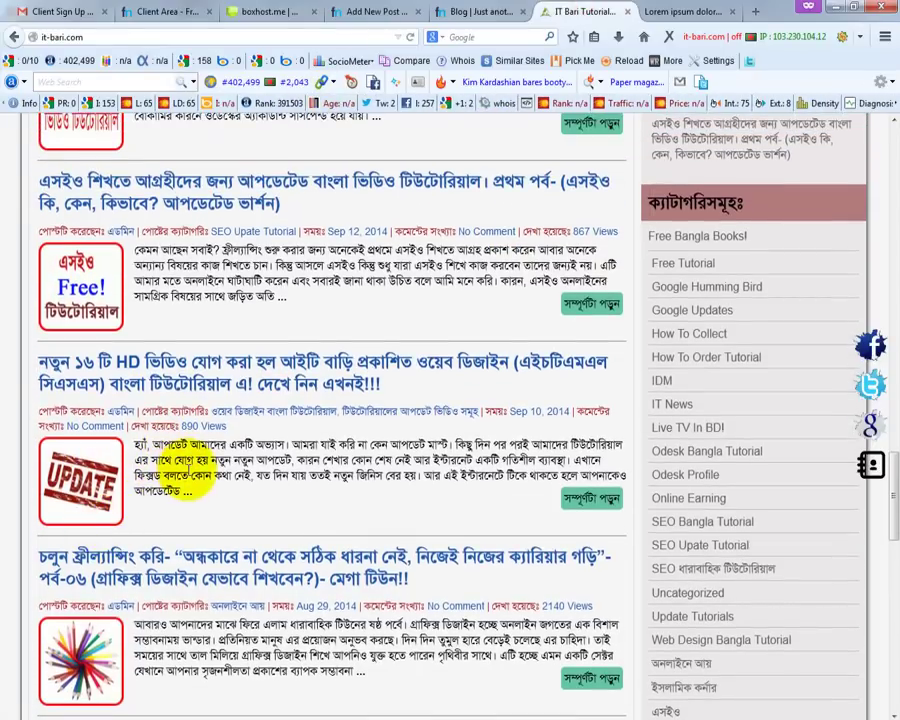
Step: Return to the new post and upload Chrysanthemum.jpg from the Sample Pictures folder for its featured image
{"action": "left_click", "coordinate": [463, 14]}
{"action": "left_click", "coordinate": [380, 14]}
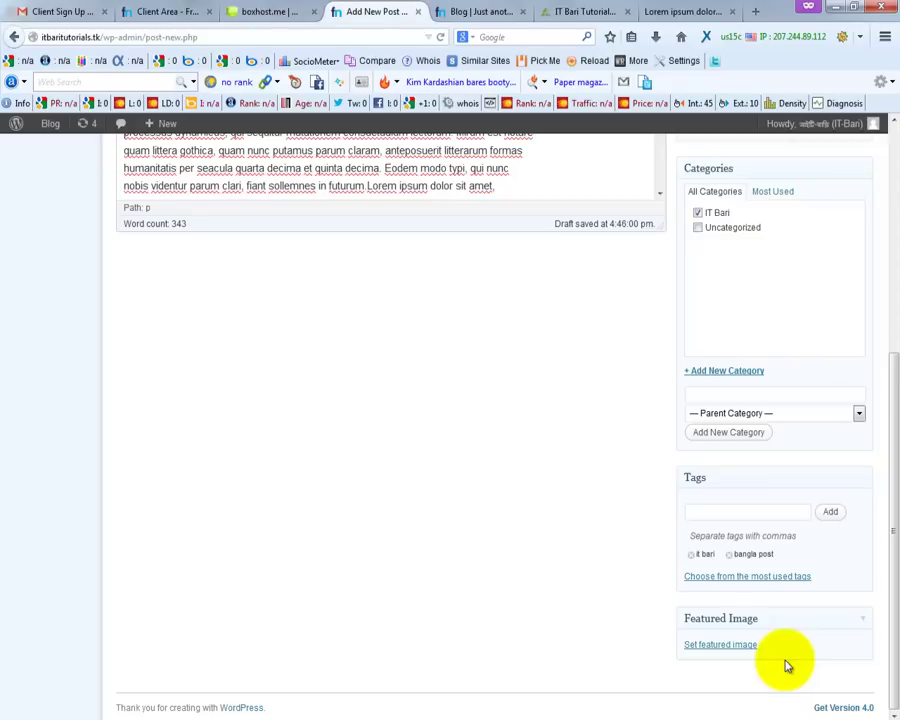
{"action": "left_click", "coordinate": [730, 646]}
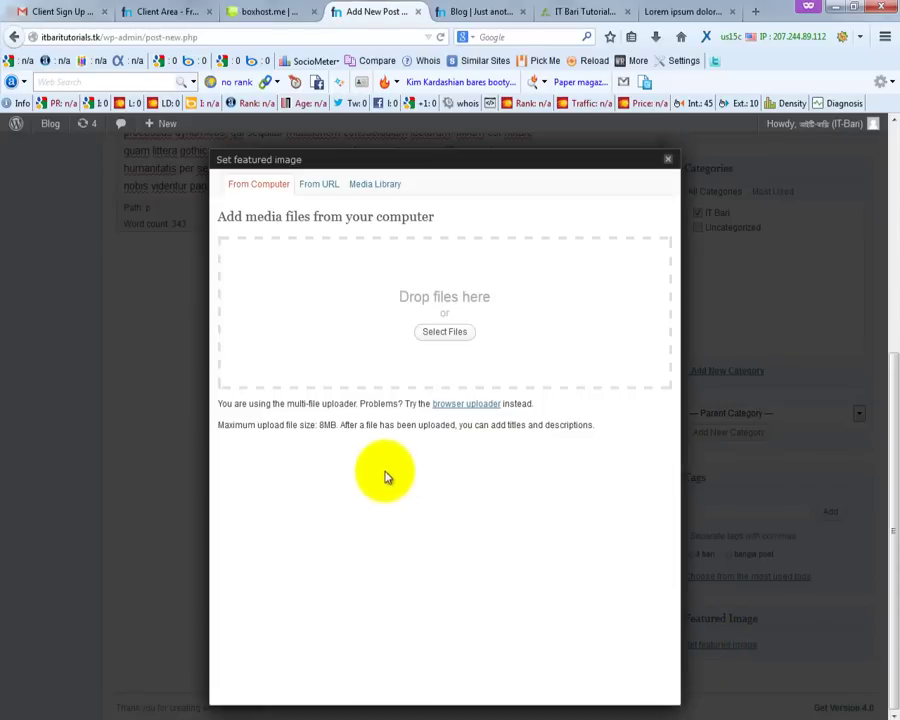
{"action": "left_click", "coordinate": [437, 331]}
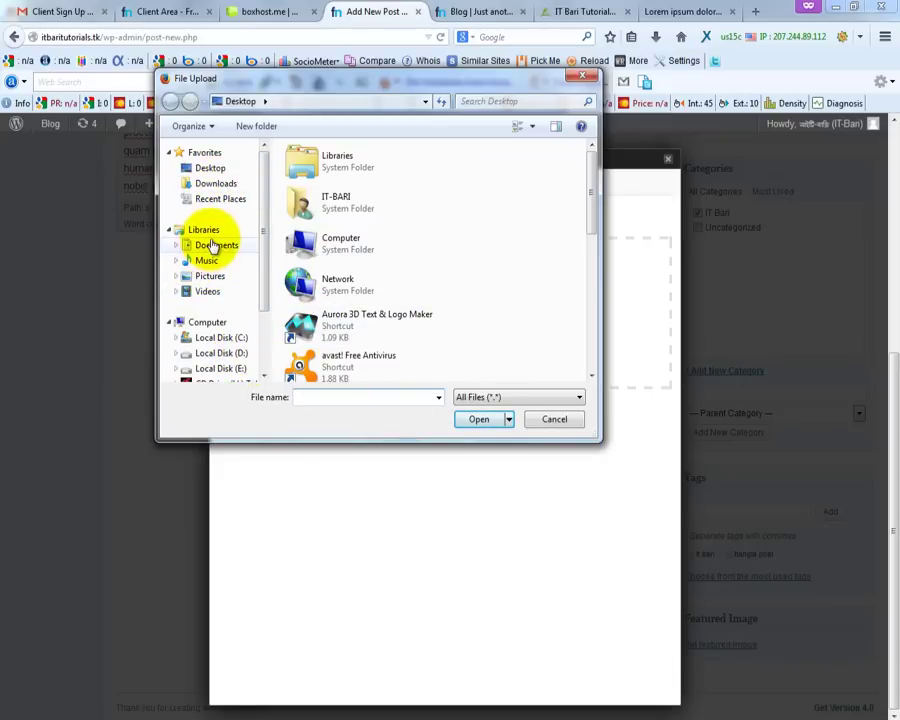
{"action": "left_click", "coordinate": [210, 276]}
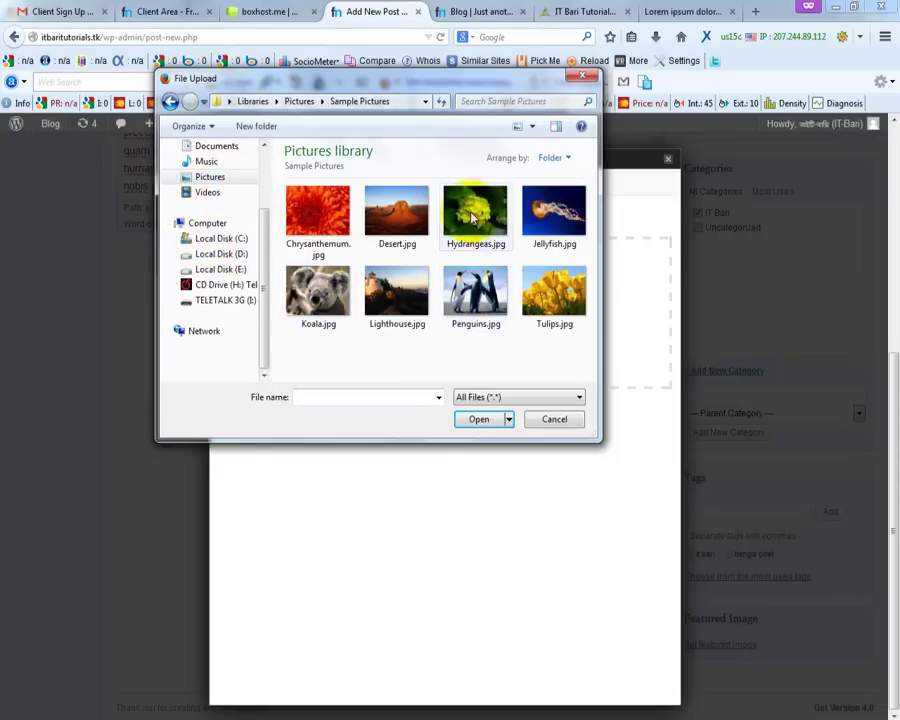
{"action": "left_click", "coordinate": [320, 228]}
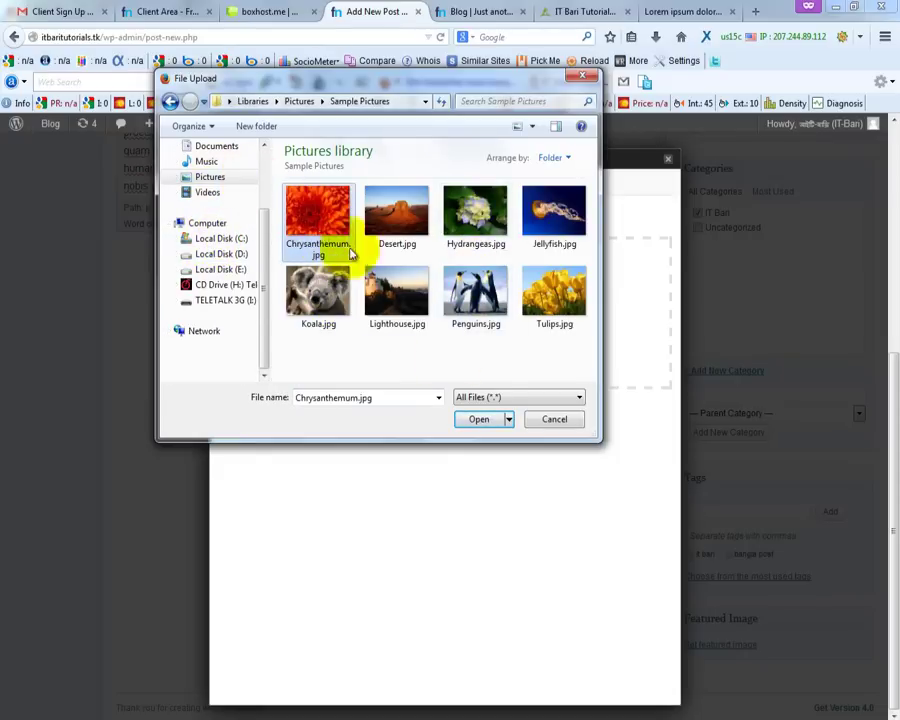
{"action": "left_click", "coordinate": [488, 419]}
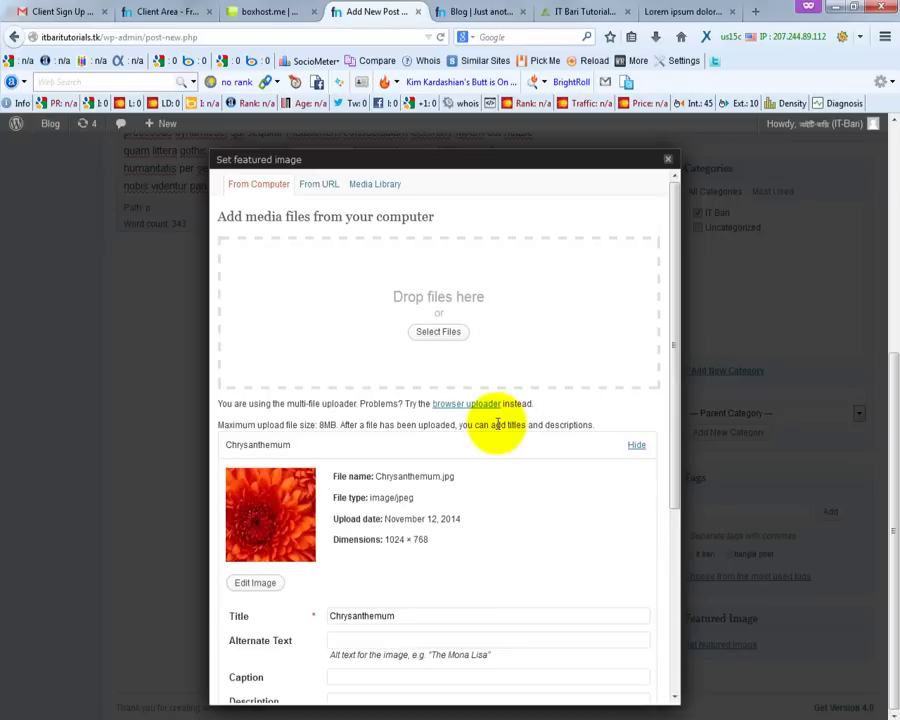
Step: Use the uploaded Chrysanthemum image as the post's featured image, save all changes and close the image dialog
{"action": "scroll", "coordinate": [231, 617], "scroll_direction": "down", "scroll_amount": 5}
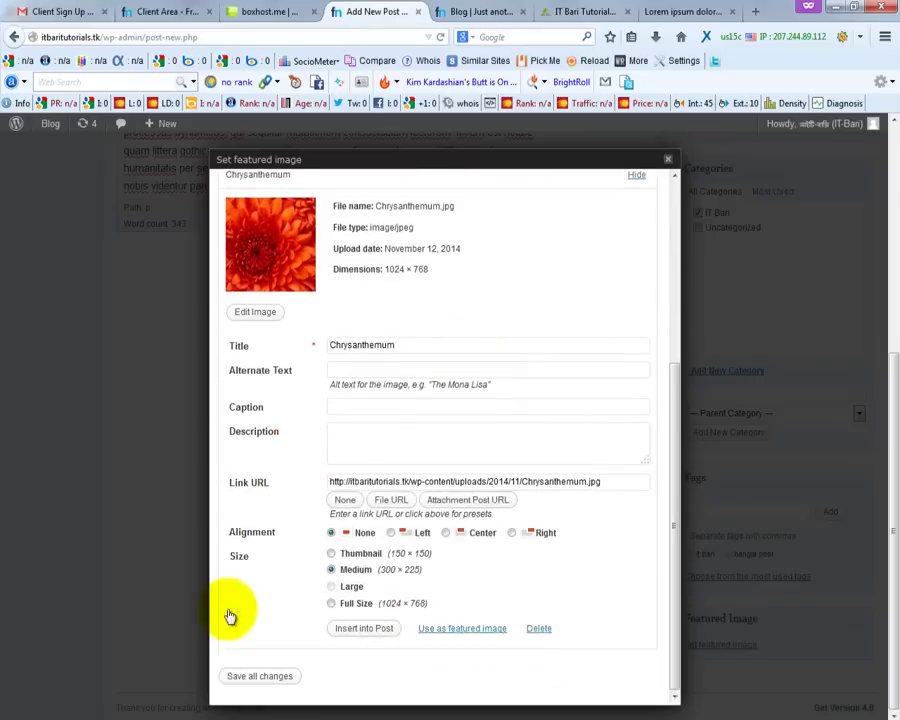
{"action": "left_click", "coordinate": [366, 368]}
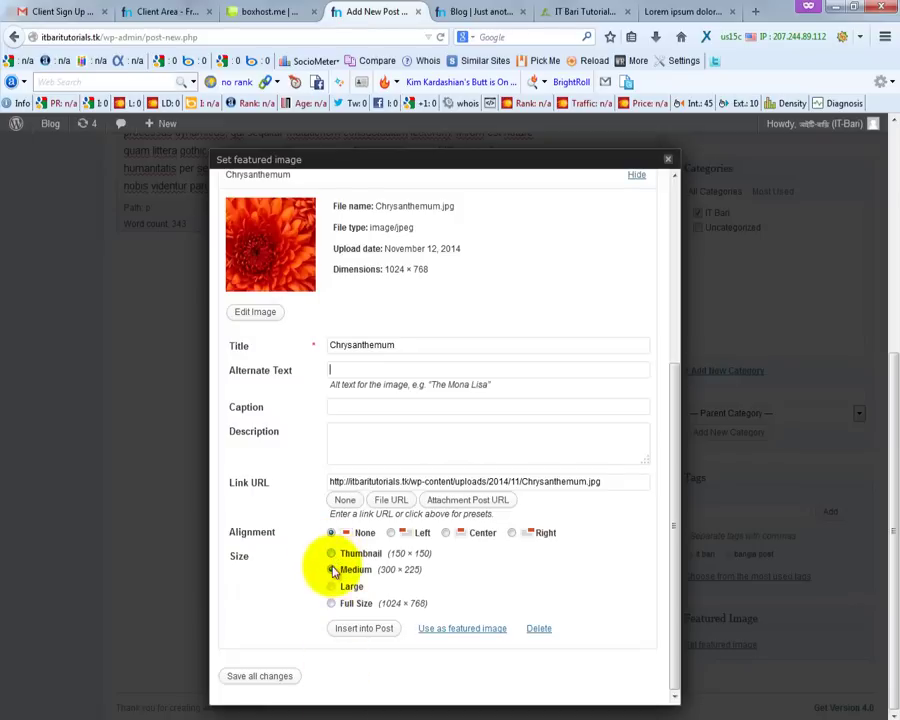
{"action": "left_click", "coordinate": [251, 680]}
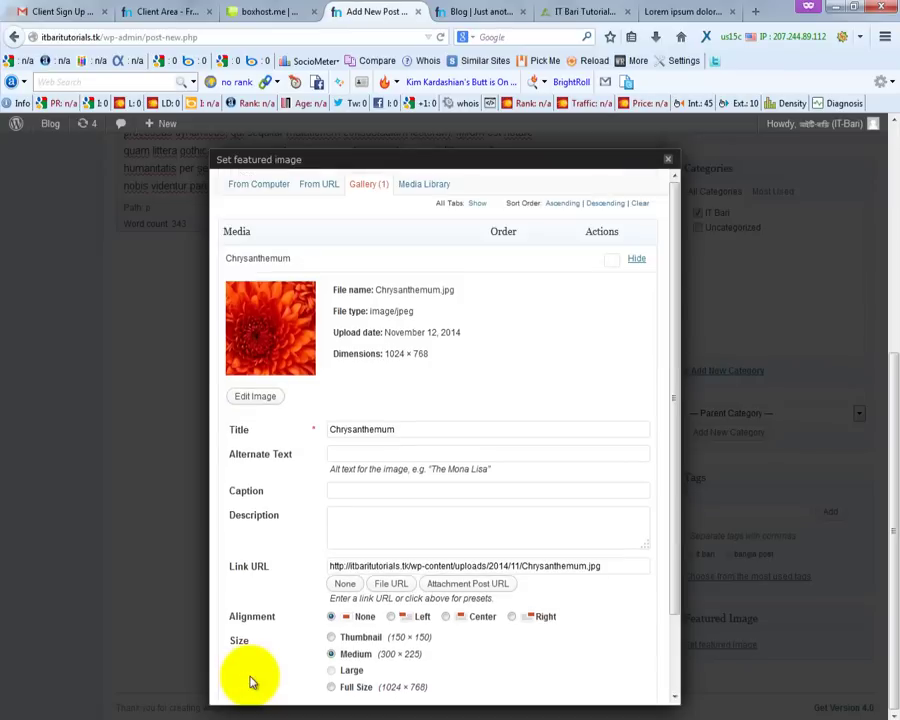
{"action": "scroll", "coordinate": [380, 495], "scroll_direction": "down", "scroll_amount": 2}
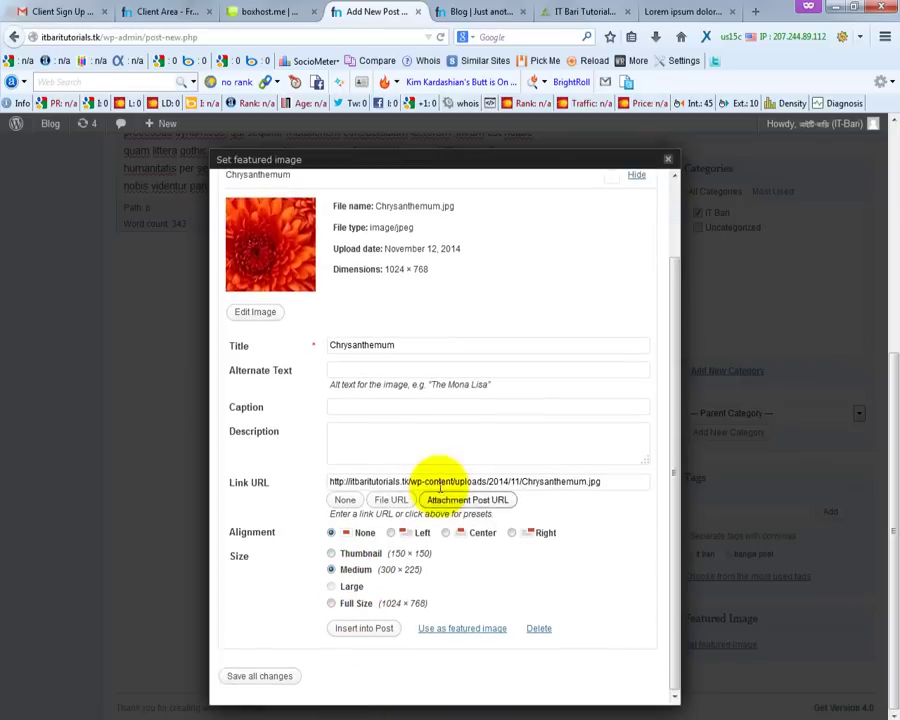
{"action": "left_click", "coordinate": [463, 630]}
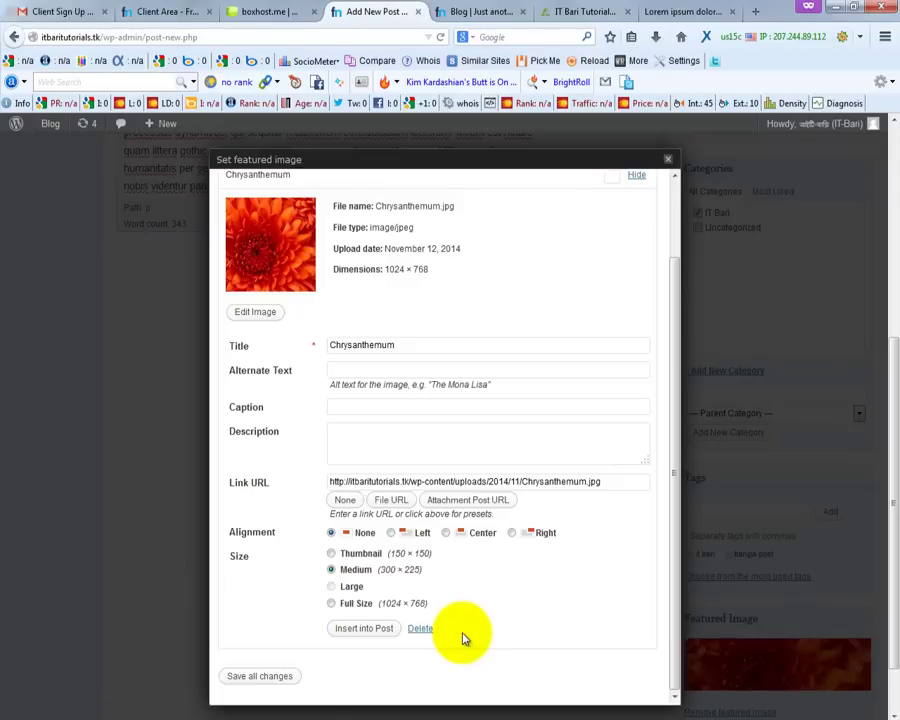
{"action": "left_click", "coordinate": [245, 676]}
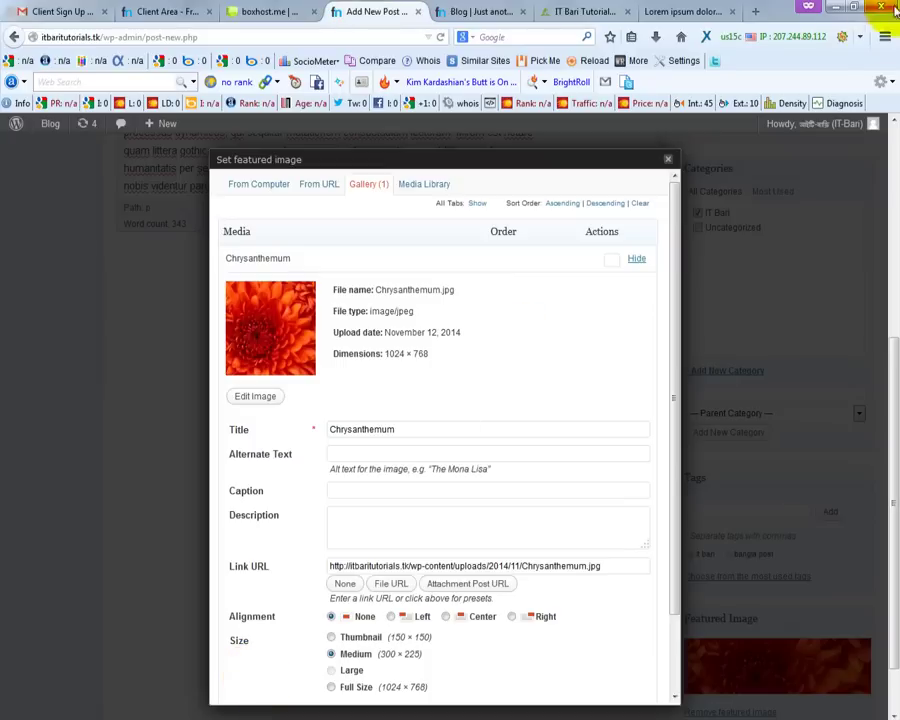
{"action": "left_click", "coordinate": [668, 160]}
{"action": "scroll", "coordinate": [822, 389], "scroll_direction": "down", "scroll_amount": 1}
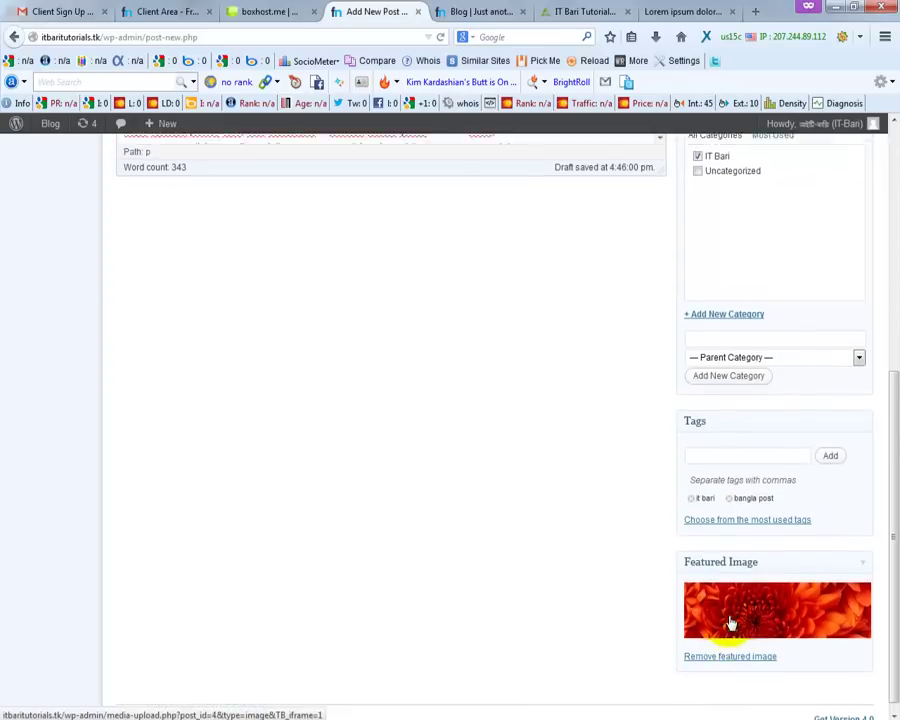
Step: Save the post as a draft and preview the whole post page
{"action": "scroll", "coordinate": [736, 600], "scroll_direction": "up", "scroll_amount": 5}
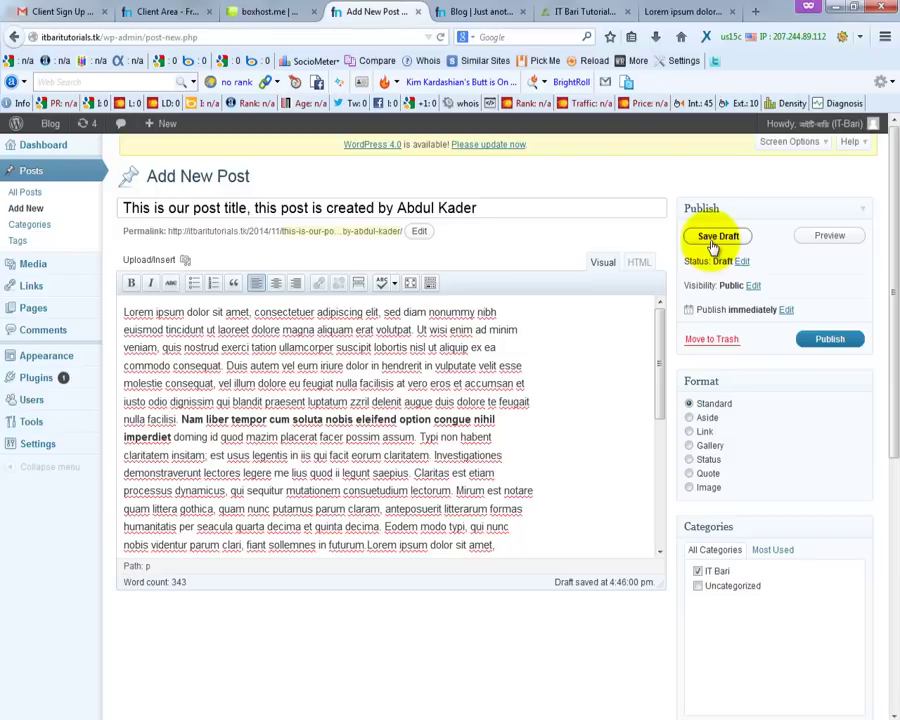
{"action": "left_click", "coordinate": [712, 245]}
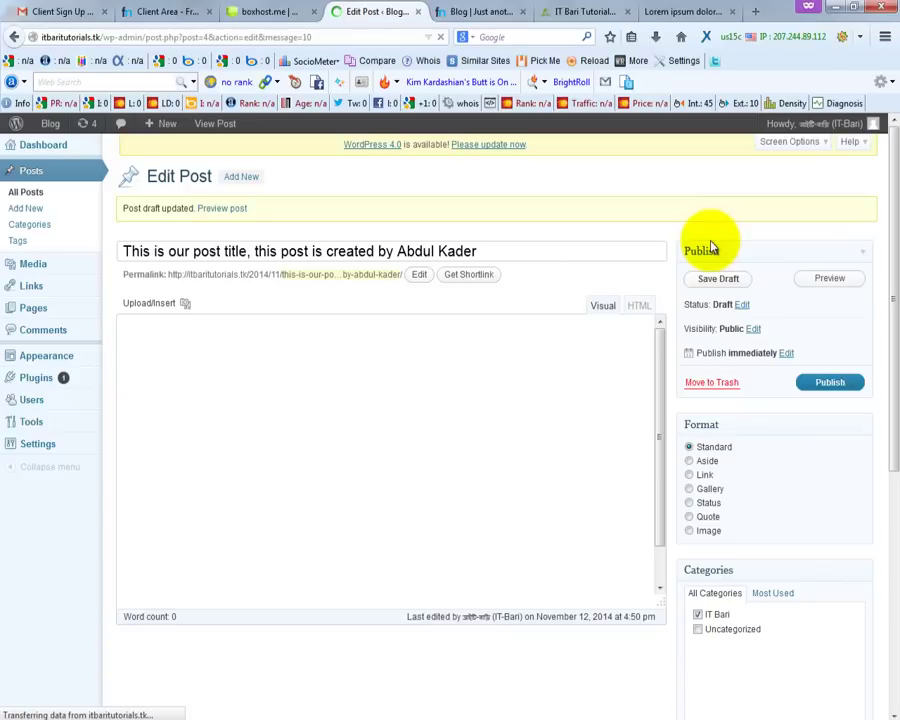
{"action": "left_click", "coordinate": [824, 281]}
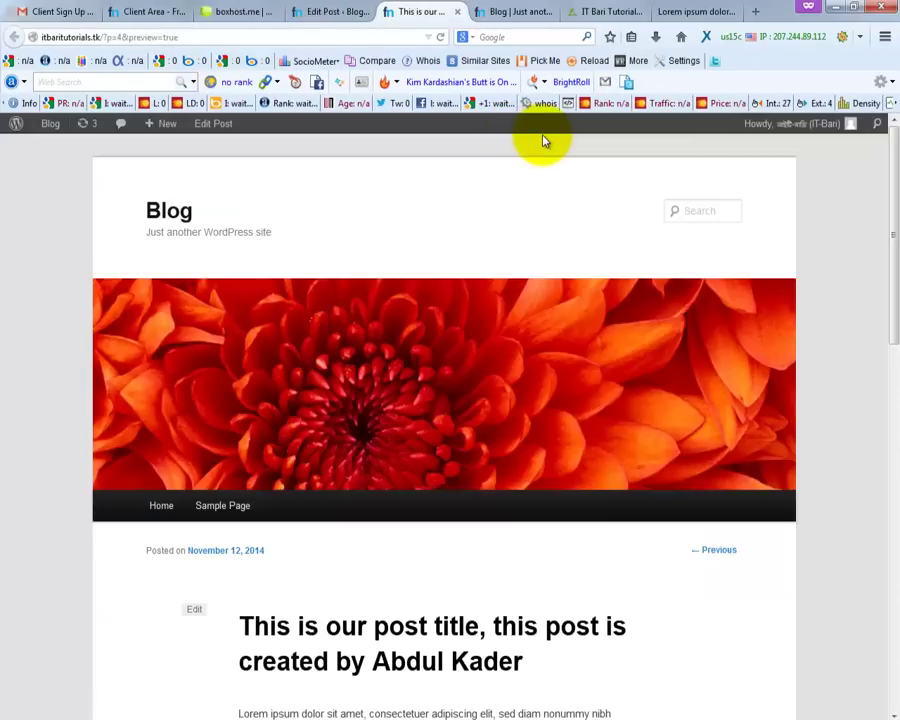
{"action": "scroll", "coordinate": [484, 396], "scroll_direction": "down", "scroll_amount": 10}
{"action": "scroll", "coordinate": [490, 446], "scroll_direction": "down", "scroll_amount": 4}
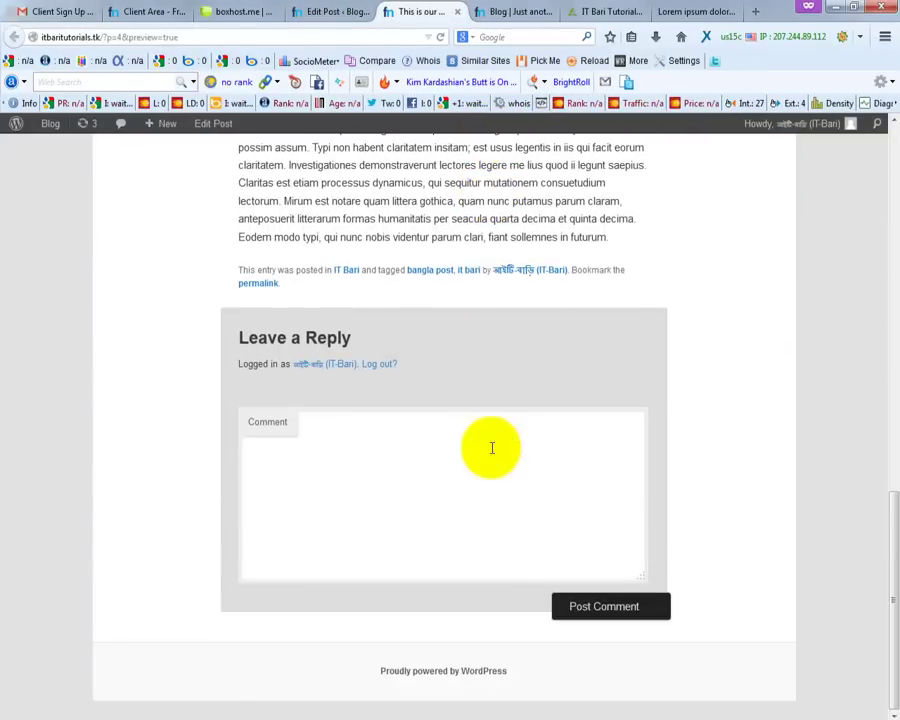
{"action": "scroll", "coordinate": [488, 444], "scroll_direction": "up", "scroll_amount": 15}
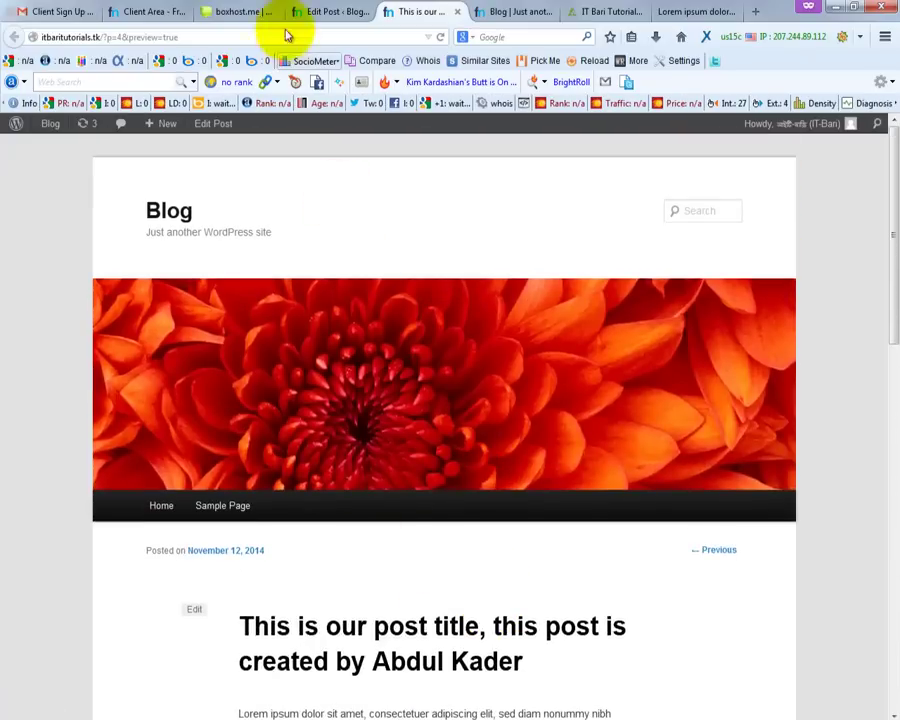
Step: Publish the post and look it over on the blog's reloaded home page
{"action": "left_click", "coordinate": [350, 12]}
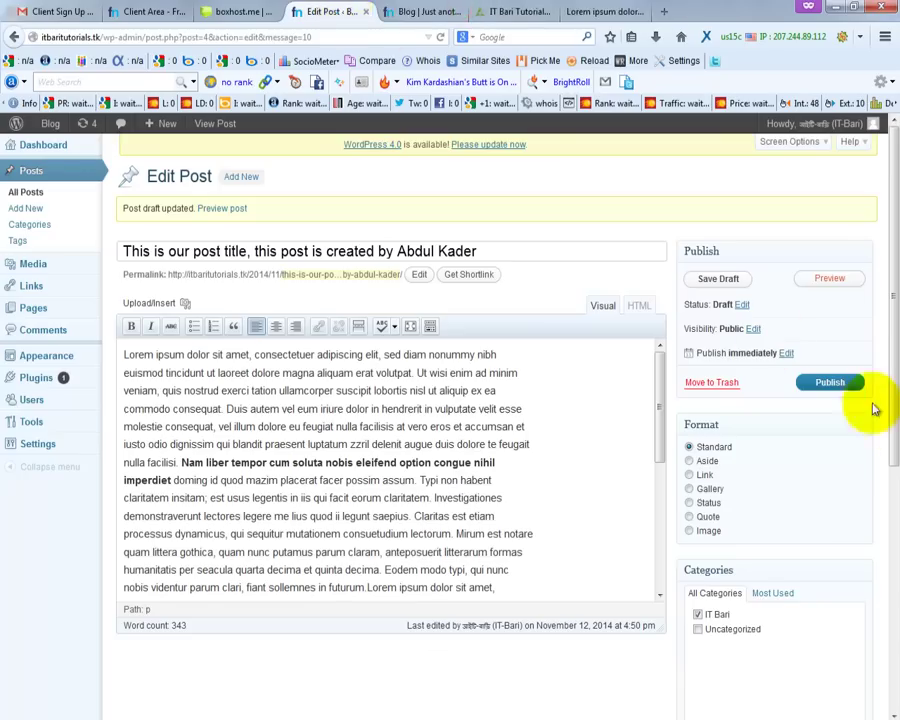
{"action": "left_click", "coordinate": [822, 383]}
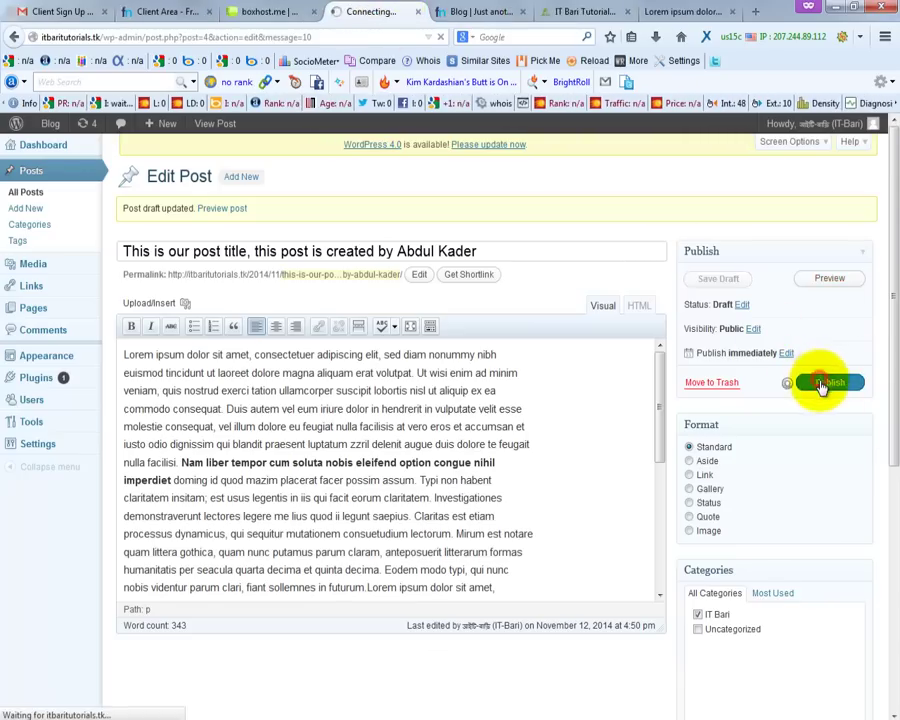
{"action": "left_click", "coordinate": [495, 11]}
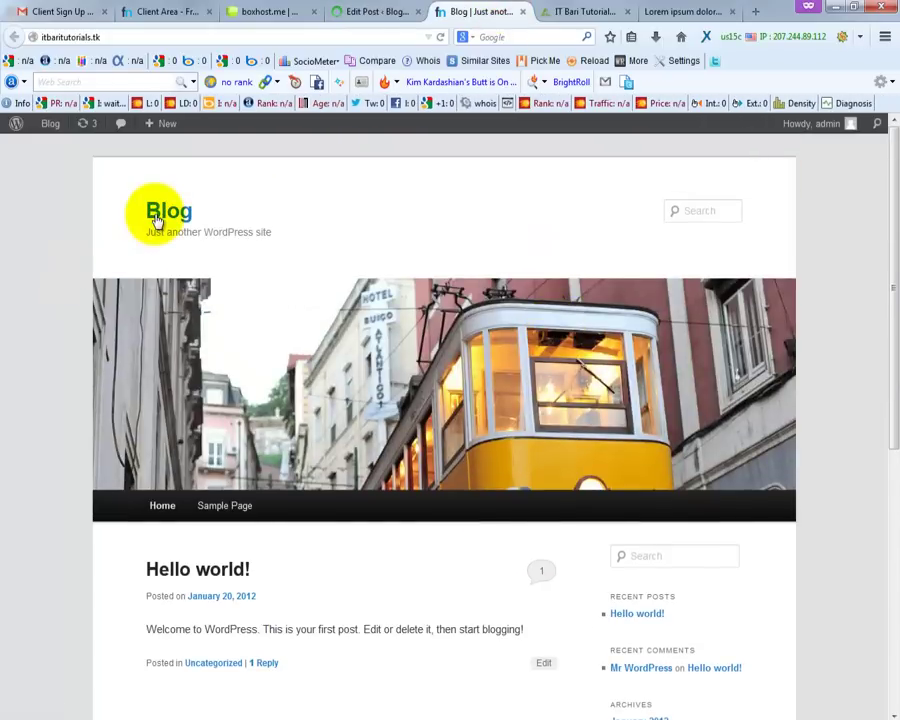
{"action": "left_click", "coordinate": [157, 217]}
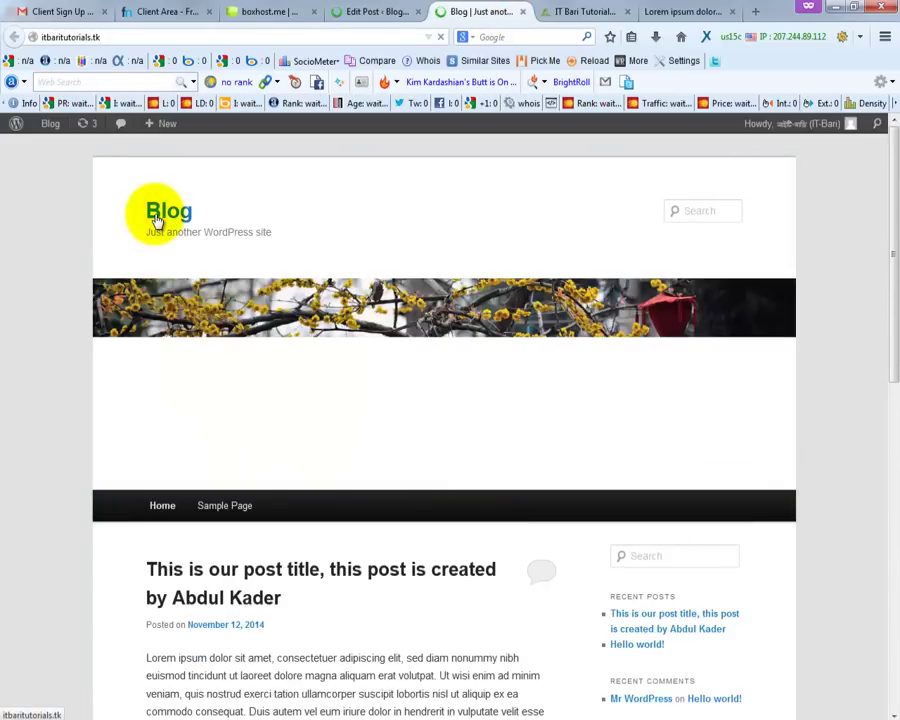
{"action": "scroll", "coordinate": [225, 550], "scroll_direction": "down", "scroll_amount": 5}
{"action": "scroll", "coordinate": [251, 502], "scroll_direction": "up", "scroll_amount": 4}
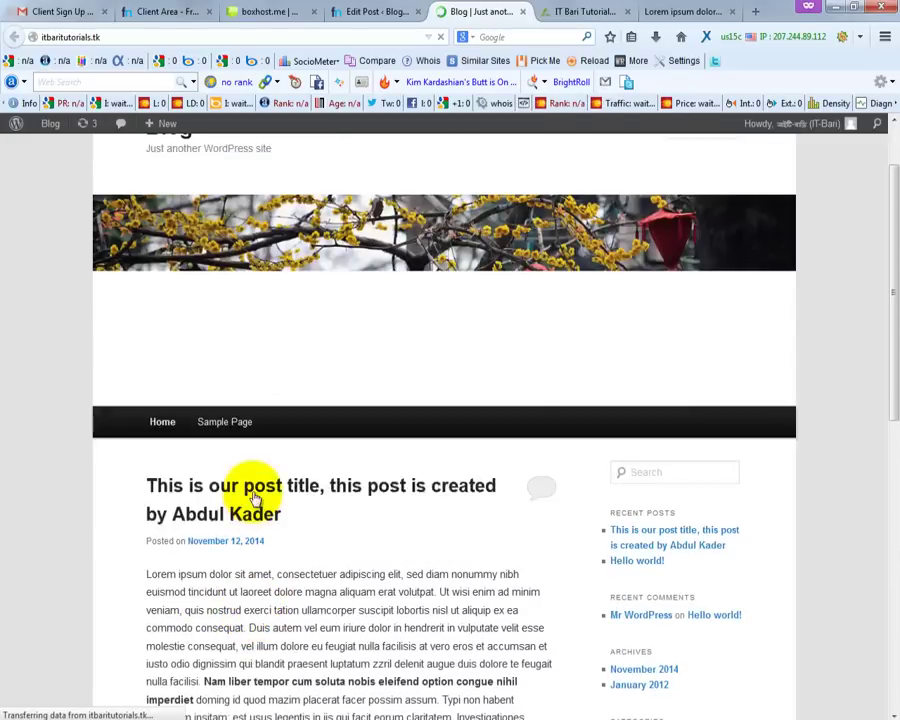
{"action": "scroll", "coordinate": [266, 527], "scroll_direction": "down", "scroll_amount": 7}
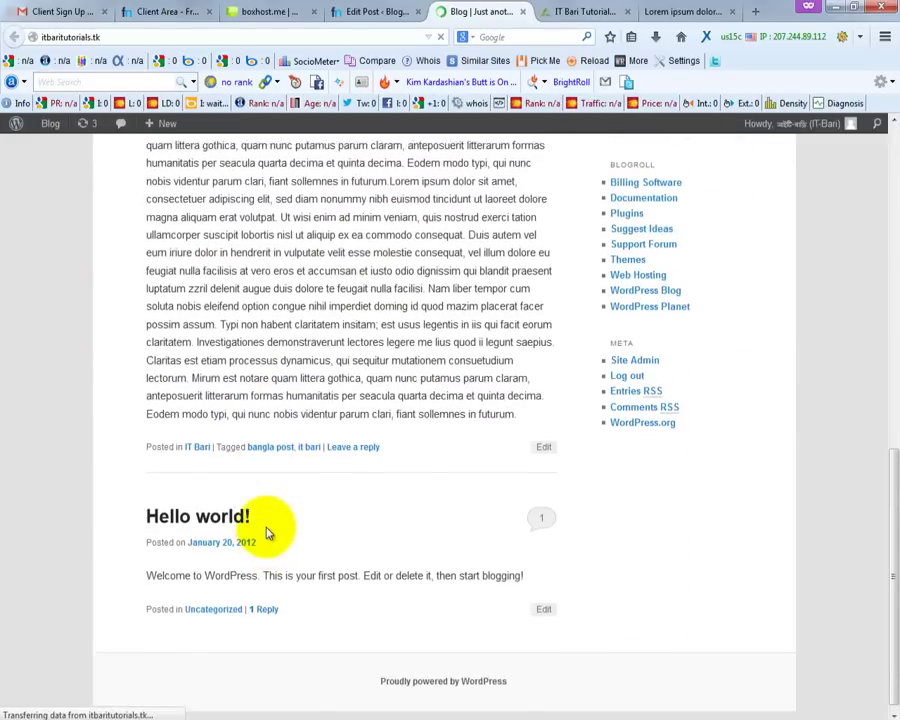
{"action": "scroll", "coordinate": [266, 527], "scroll_direction": "up", "scroll_amount": 10}
Step: Open the published post from the home page and examine its header image, text, bold passage, category and tags
{"action": "left_click", "coordinate": [266, 580]}
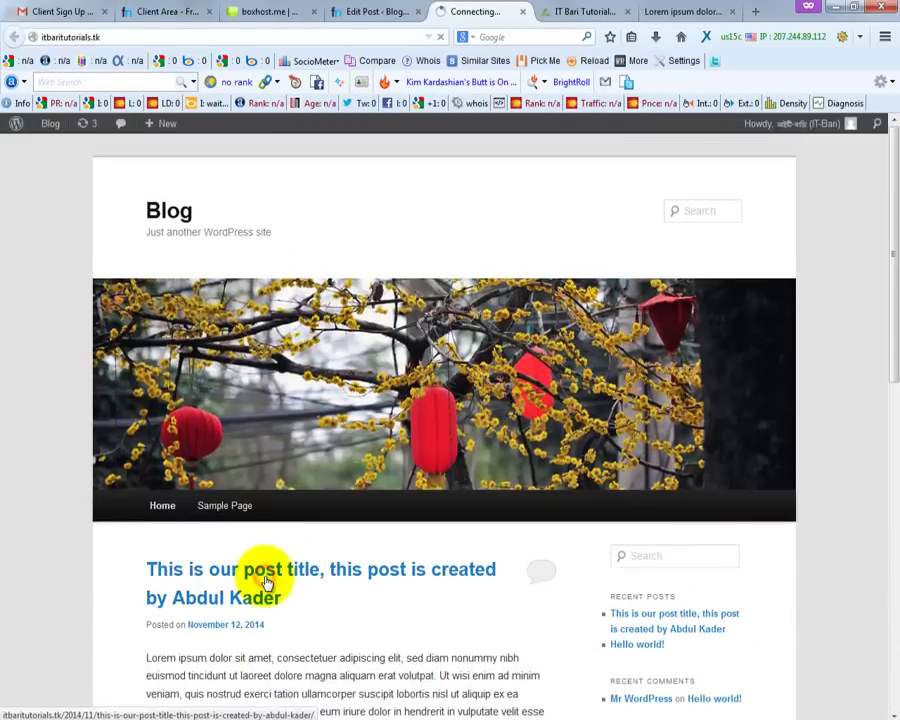
{"action": "scroll", "coordinate": [266, 582], "scroll_direction": "down", "scroll_amount": 7}
{"action": "scroll", "coordinate": [376, 570], "scroll_direction": "up", "scroll_amount": 7}
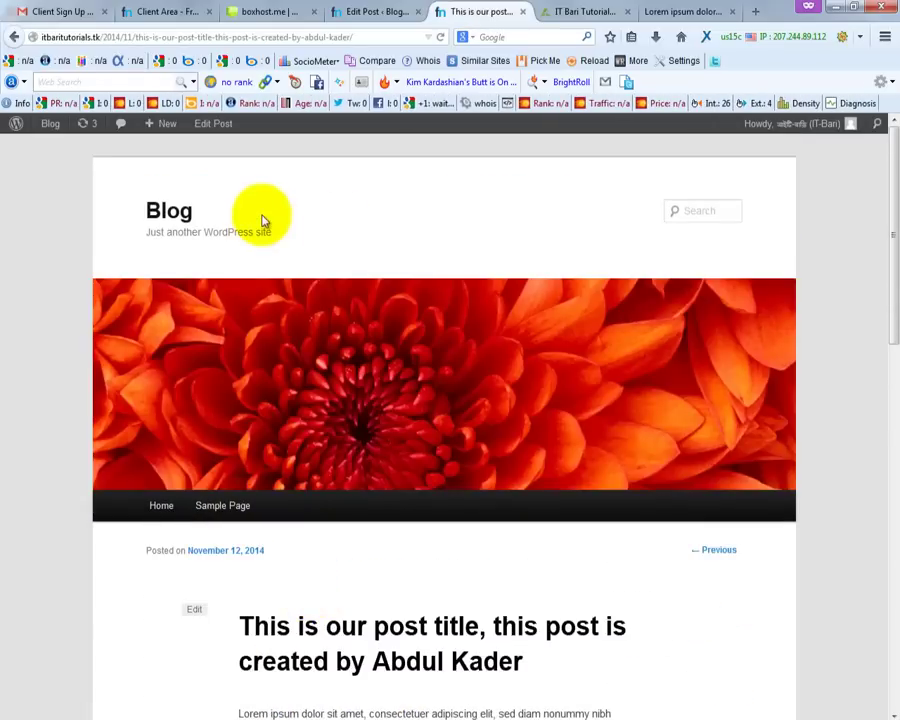
{"action": "scroll", "coordinate": [398, 412], "scroll_direction": "down", "scroll_amount": 10}
{"action": "scroll", "coordinate": [432, 393], "scroll_direction": "down", "scroll_amount": 3}
{"action": "scroll", "coordinate": [438, 400], "scroll_direction": "up", "scroll_amount": 10}
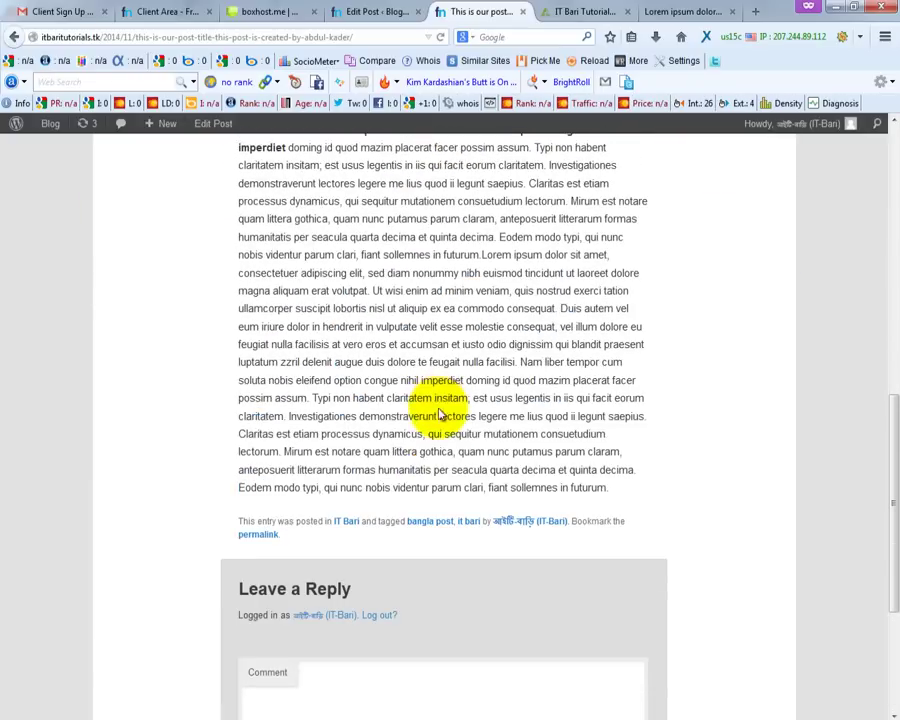
{"action": "left_click_drag", "start_coordinate": [294, 381], "coordinate": [289, 398]}
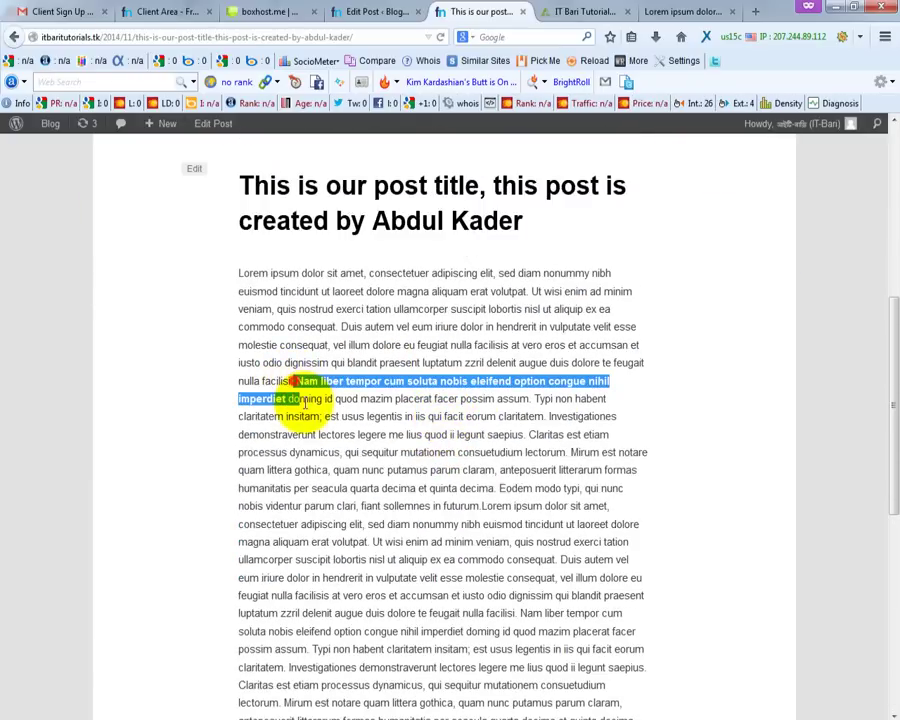
{"action": "left_click", "coordinate": [393, 434]}
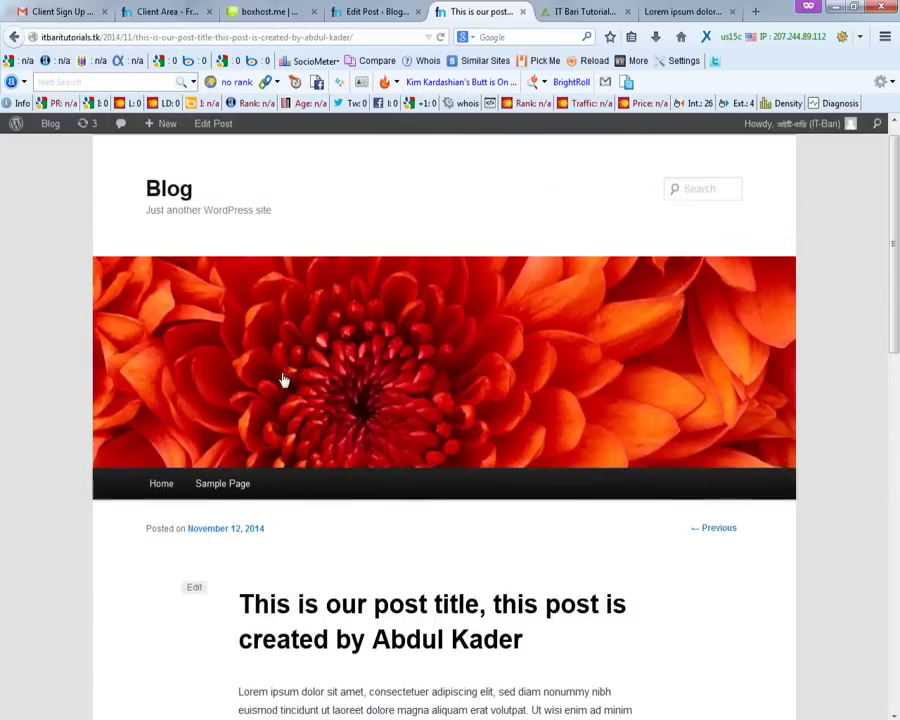
Step: Go back to the post's edit page and dismiss the advertisement covering the editor
{"action": "left_click", "coordinate": [165, 190]}
{"action": "left_click", "coordinate": [358, 11]}
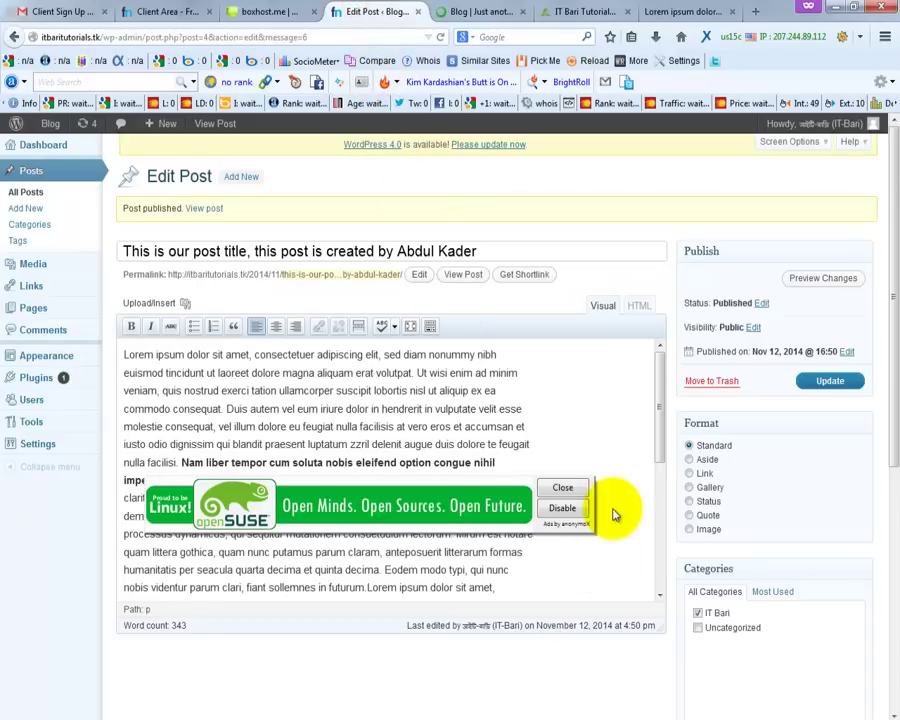
{"action": "left_click", "coordinate": [565, 487]}
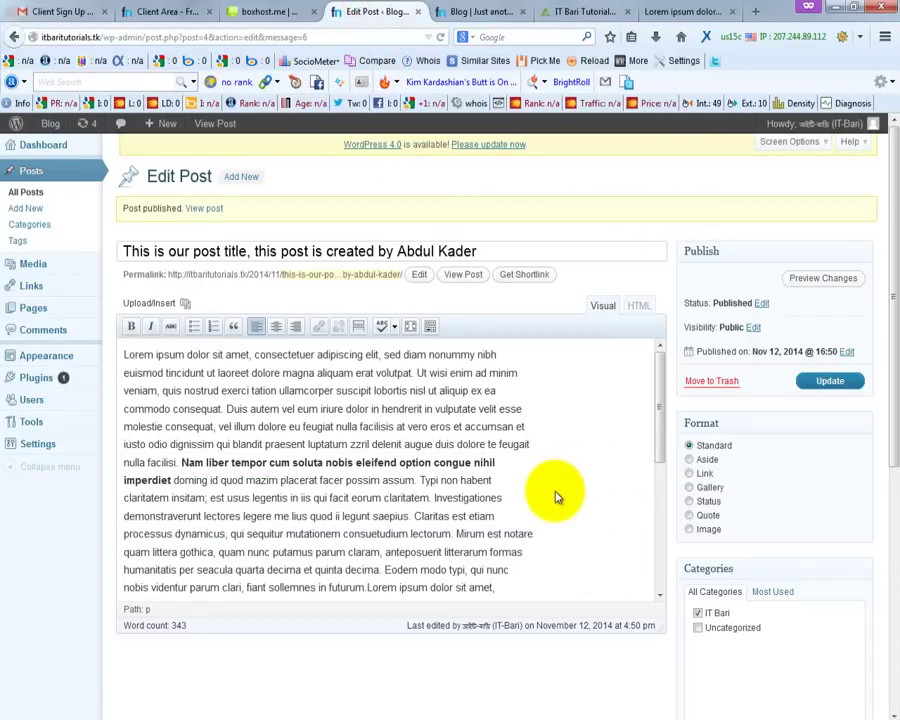
Step: Examine the published post's URL, especially the part based on its title, and return to the post's edit page
{"action": "left_click", "coordinate": [440, 12]}
{"action": "scroll", "coordinate": [386, 542], "scroll_direction": "down", "scroll_amount": 3}
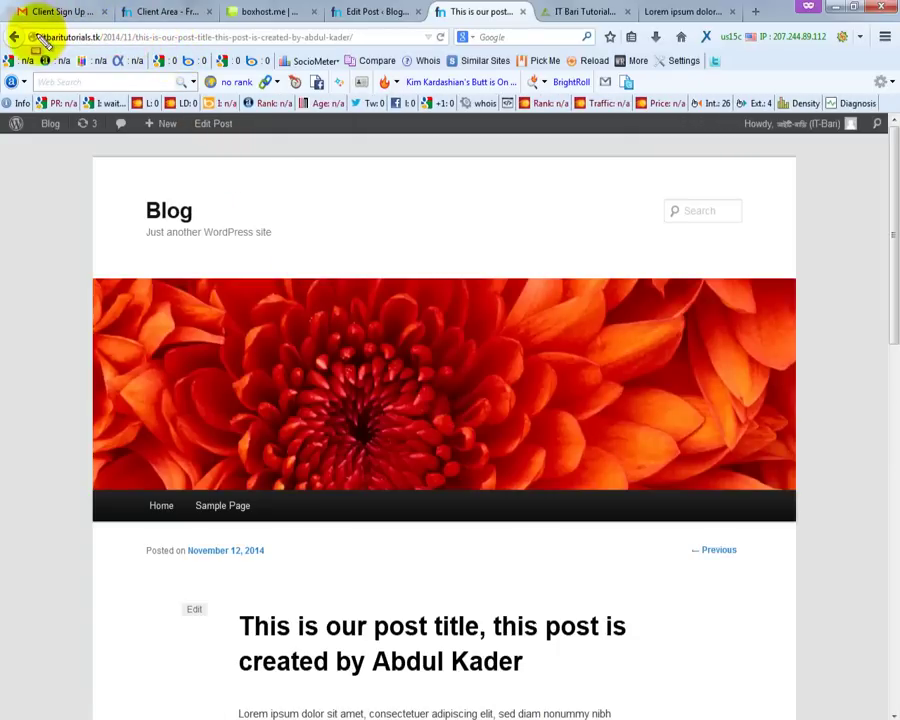
{"action": "mouse_move", "coordinate": [33, 29]}
{"action": "left_mouse_down"}
{"action": "mouse_move", "coordinate": [60, 38]}
{"action": "mouse_move", "coordinate": [410, 52]}
{"action": "left_mouse_up"}
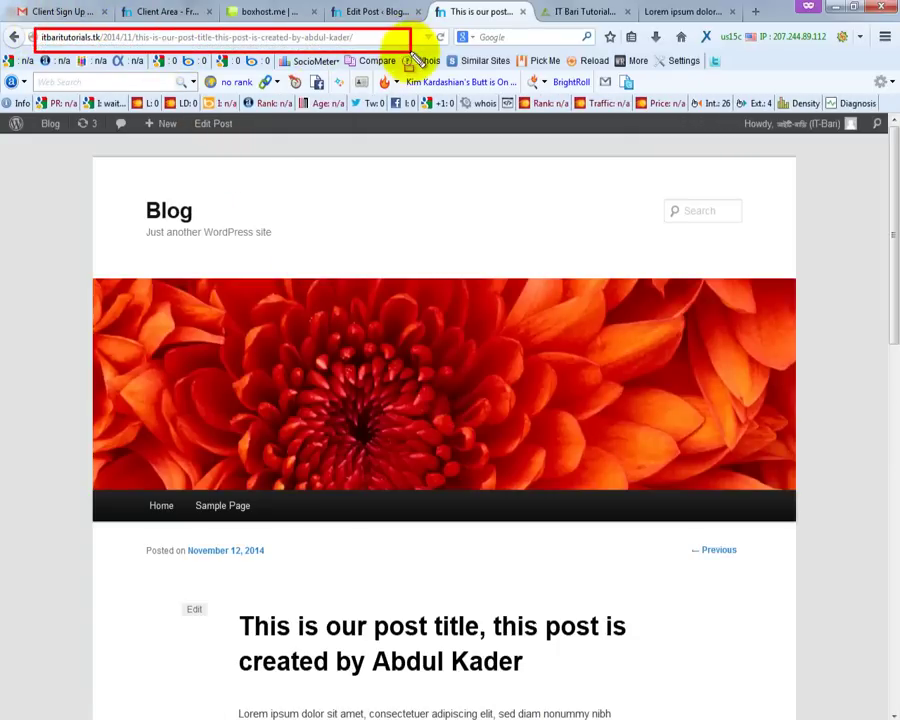
{"action": "mouse_move", "coordinate": [131, 30]}
{"action": "left_mouse_down"}
{"action": "mouse_move", "coordinate": [185, 48]}
{"action": "mouse_move", "coordinate": [356, 47]}
{"action": "left_mouse_up"}
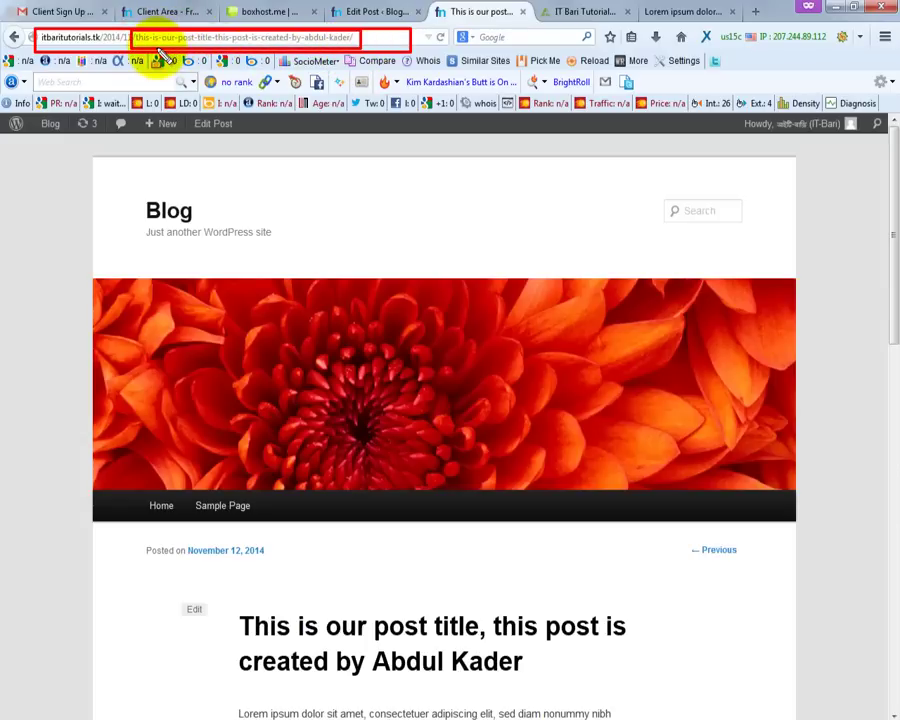
{"action": "left_click", "coordinate": [398, 13]}
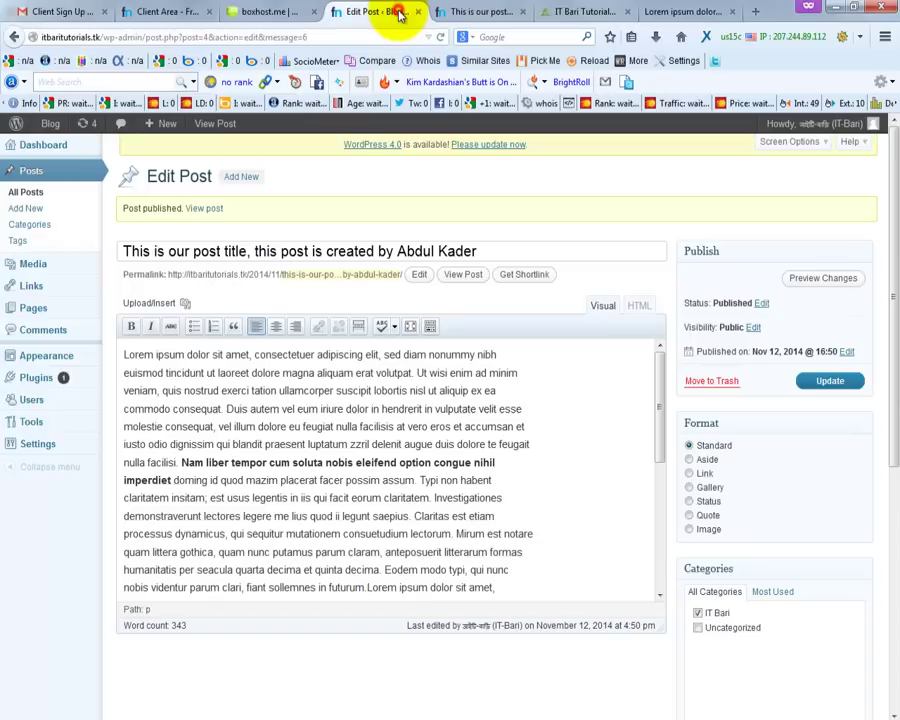
Step: Replace the post's permalink slug with itbari and update the post
{"action": "left_click", "coordinate": [420, 275]}
{"action": "left_click_drag", "start_coordinate": [278, 278], "coordinate": [428, 280]}
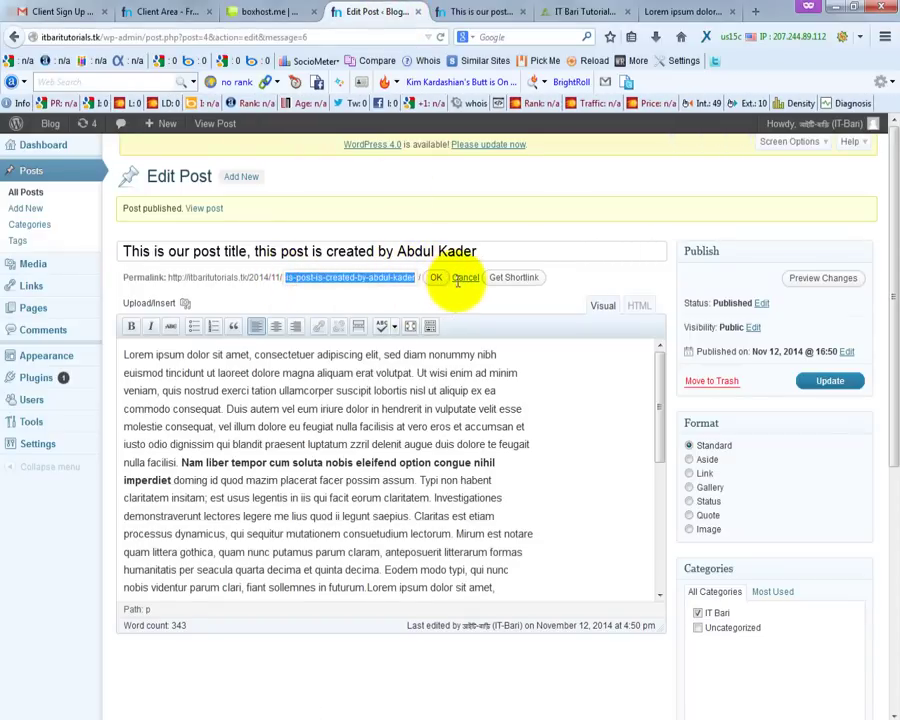
{"action": "left_click", "coordinate": [287, 277]}
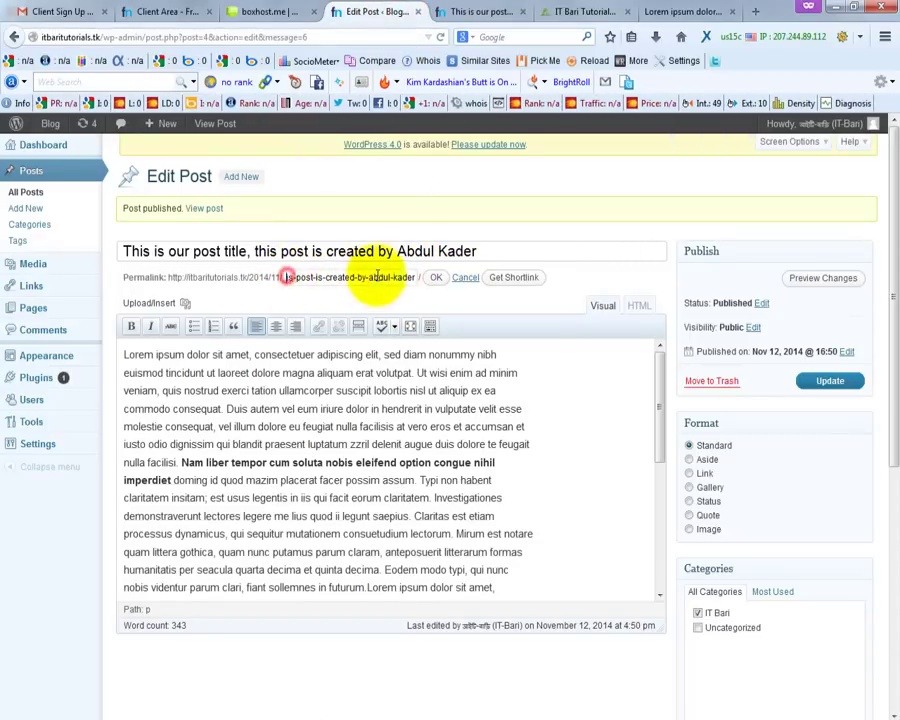
{"action": "left_click_drag", "start_coordinate": [377, 277], "coordinate": [420, 279]}
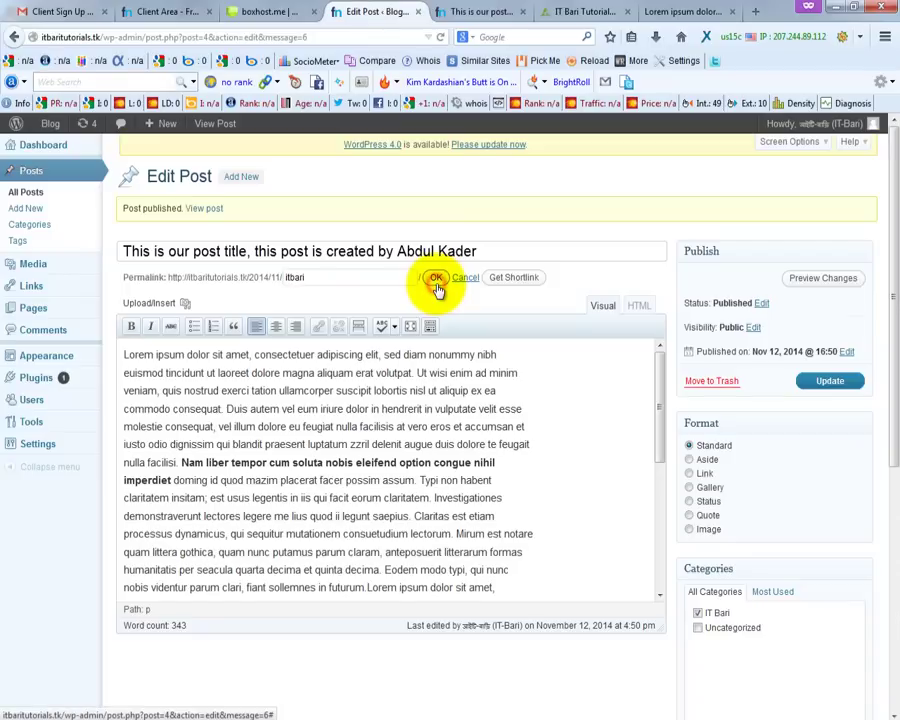
{"action": "left_click", "coordinate": [437, 285]}
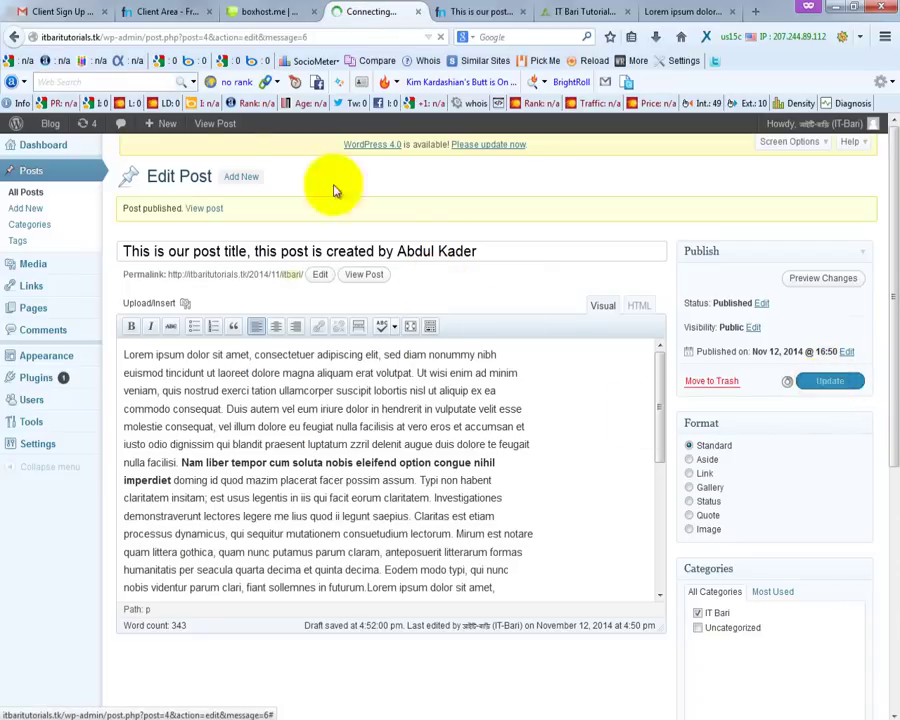
Step: Reload the published post's page to check its URL and content, and return to the post's edit page
{"action": "left_click", "coordinate": [438, 12]}
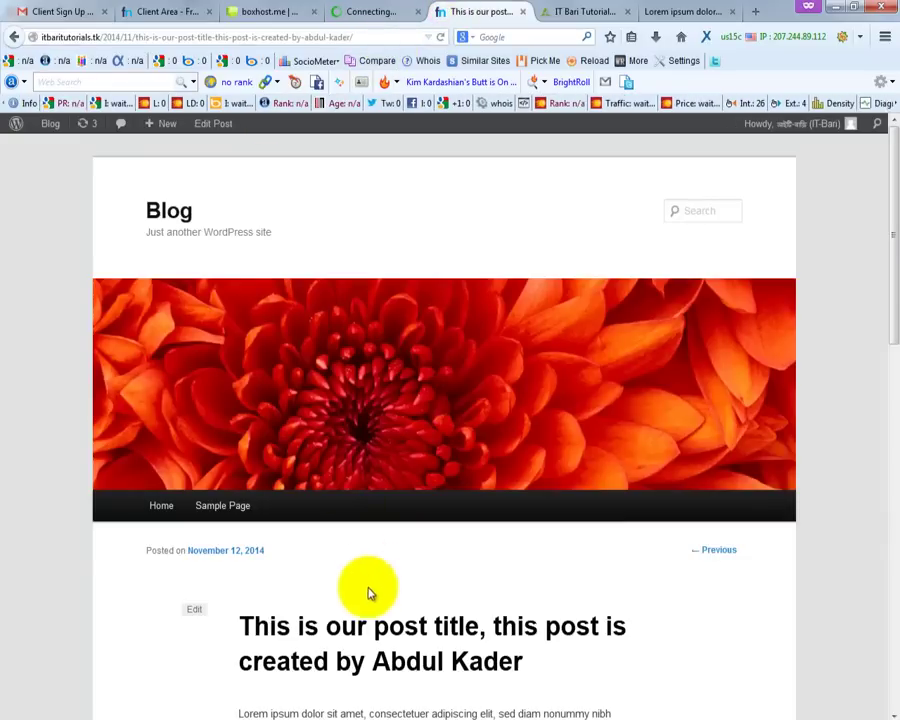
{"action": "left_click", "coordinate": [440, 38]}
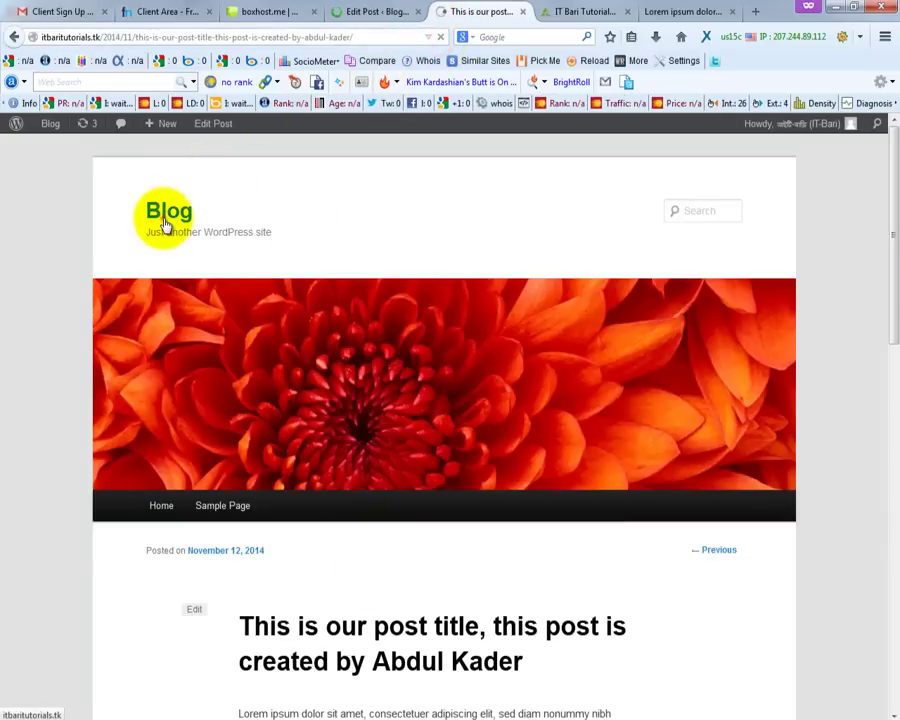
{"action": "scroll", "coordinate": [346, 485], "scroll_direction": "down", "scroll_amount": 3}
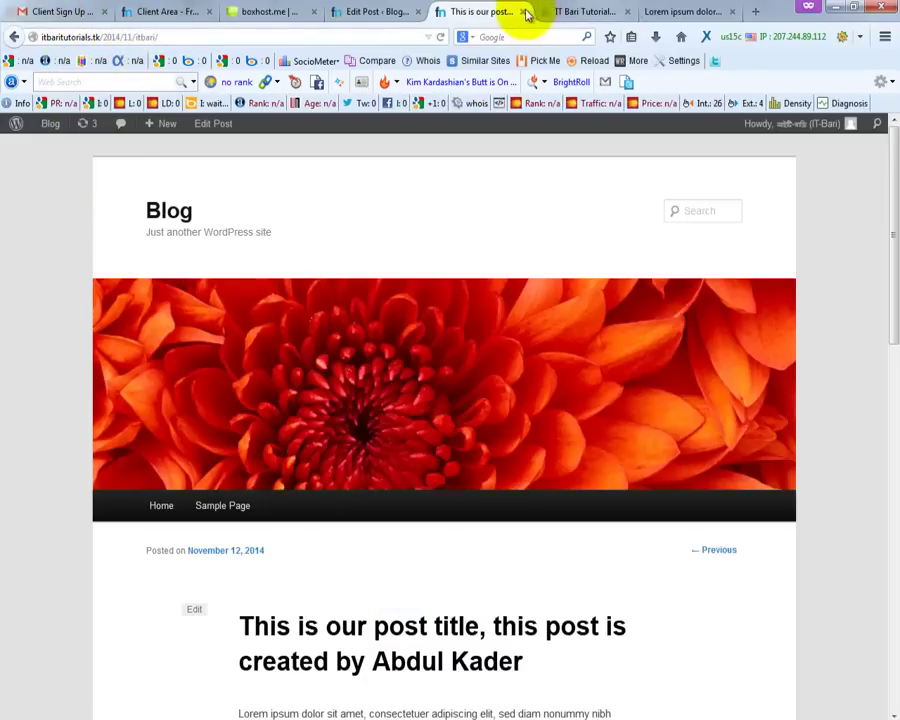
{"action": "left_click", "coordinate": [384, 14]}
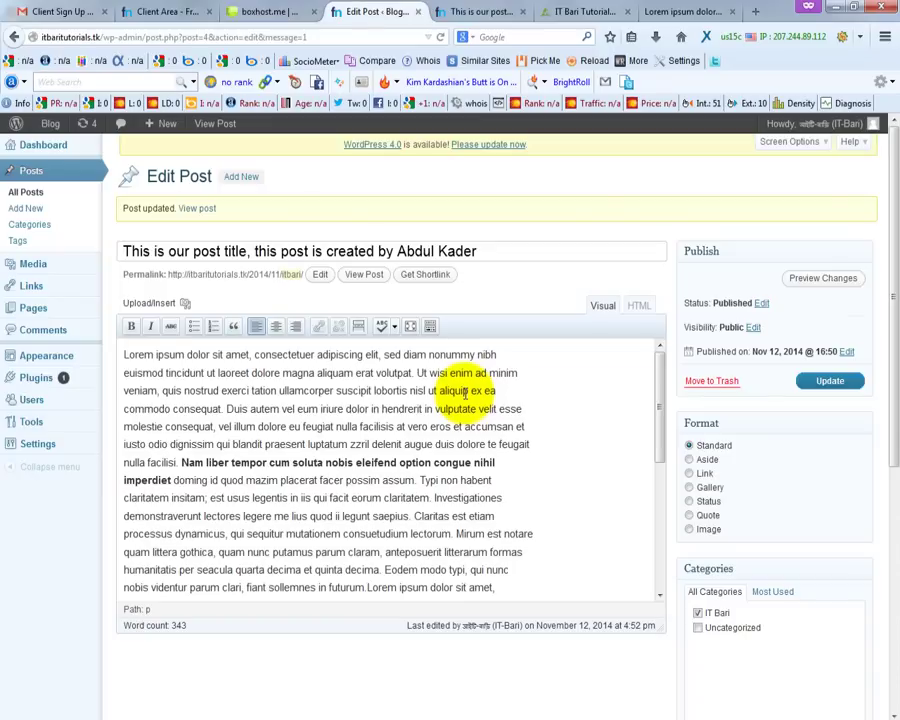
Step: Switch to the WP-Theme Development tutorial document in Microsoft Word and view its "Free Website!" title page
{"action": "left_click", "coordinate": [365, 715]}
{"action": "scroll", "coordinate": [412, 512], "scroll_direction": "up", "scroll_amount": 15}
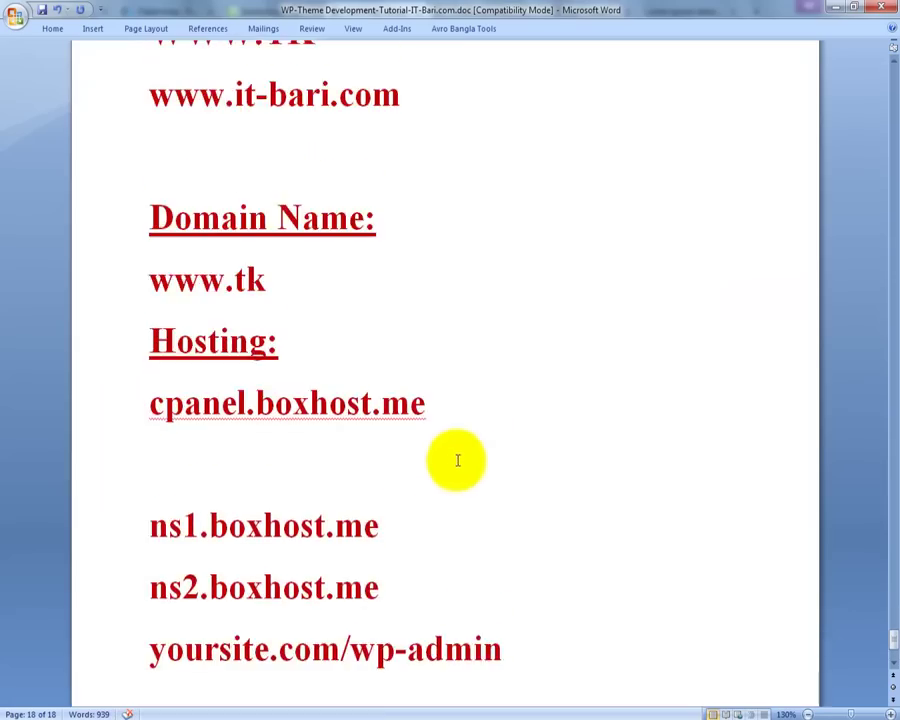
{"action": "scroll", "coordinate": [508, 508], "scroll_direction": "up", "scroll_amount": 3}
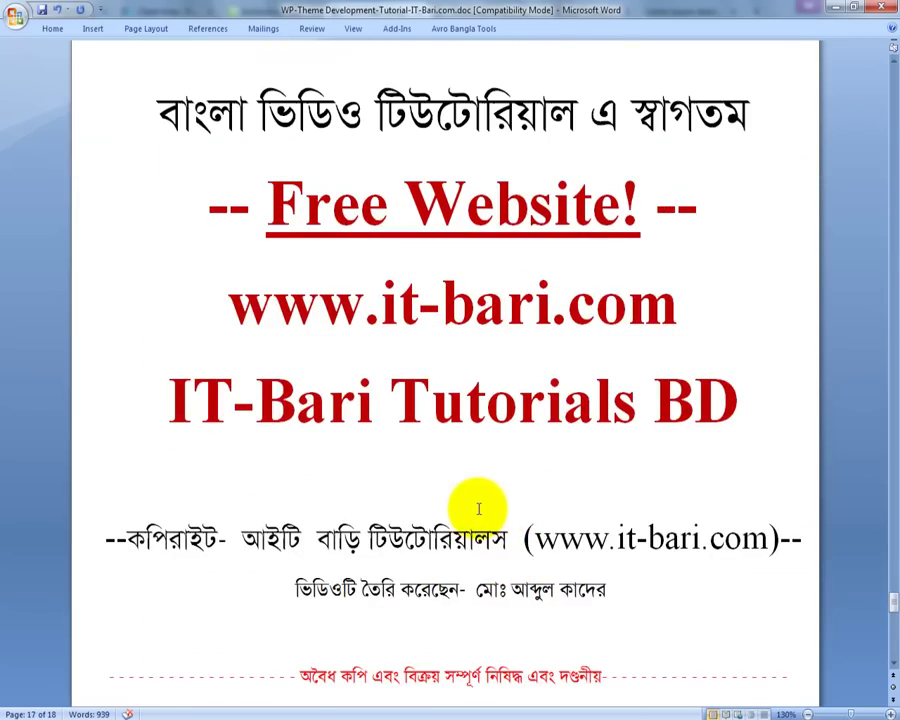